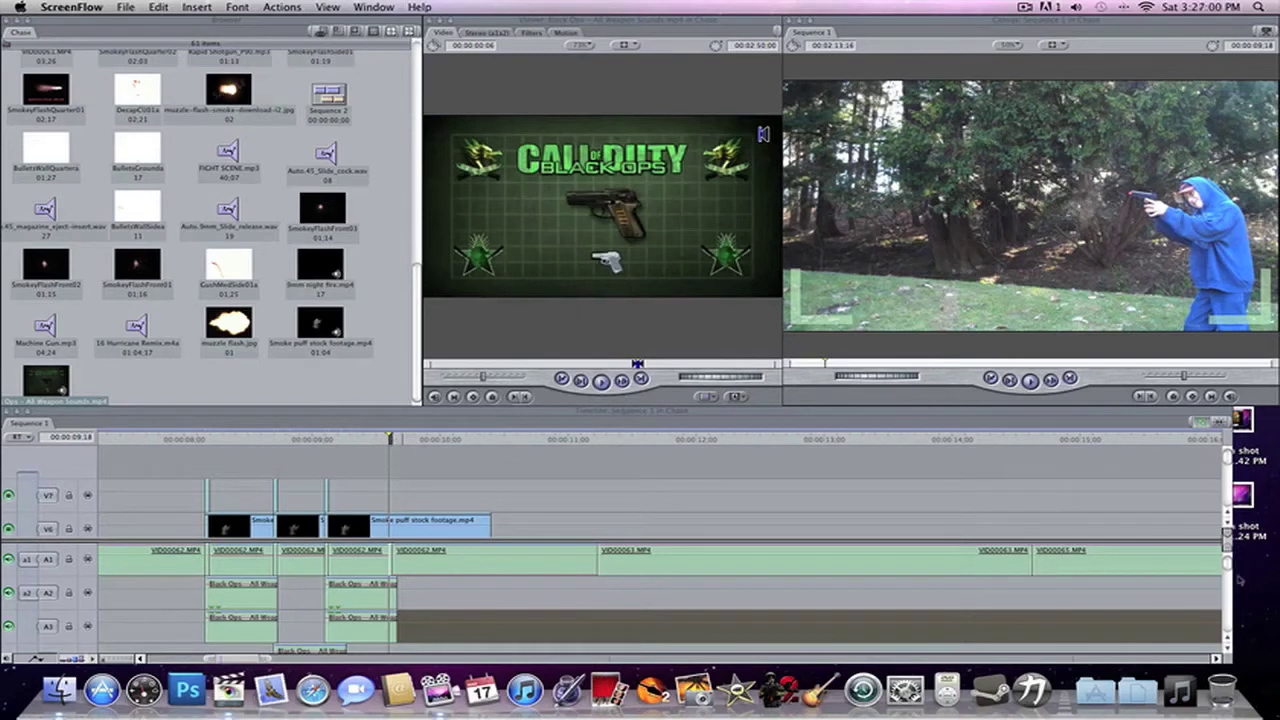
Step: Review the three existing muzzle flash shots in the timeline by scrubbing and playing back from before the first shot
{"action": "left_click", "coordinate": [330, 439]}
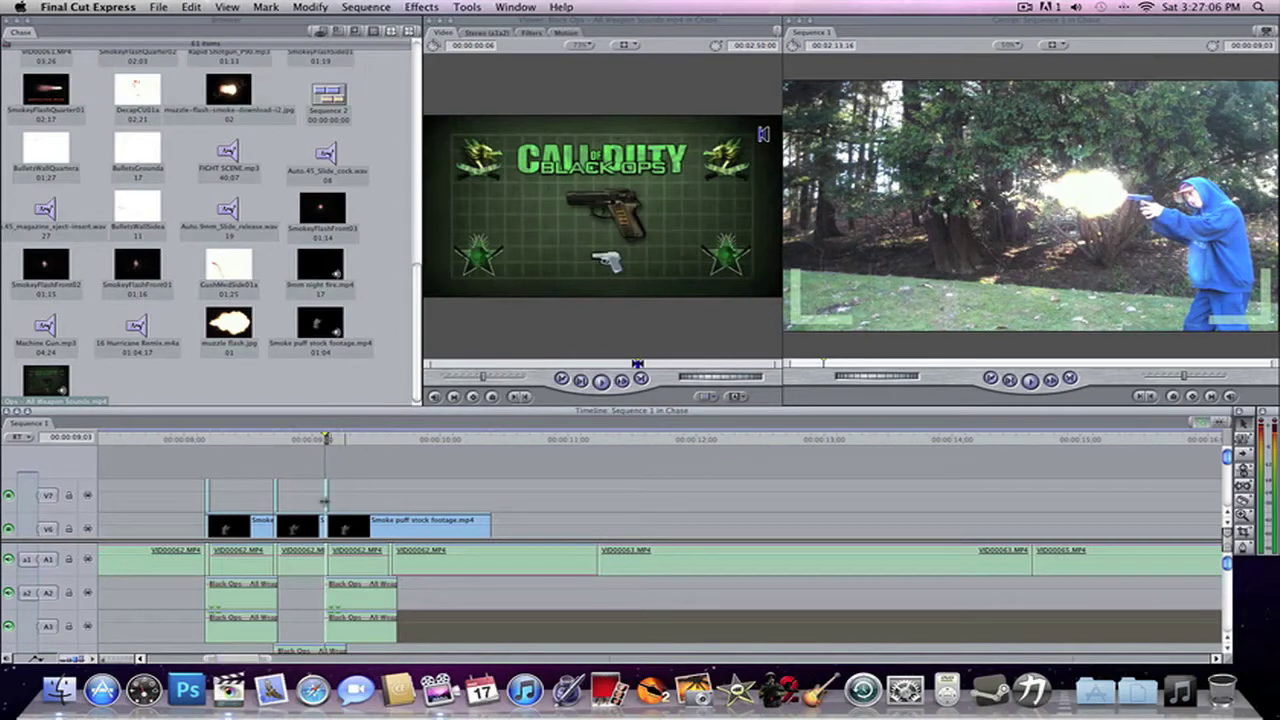
{"action": "left_click", "coordinate": [361, 441]}
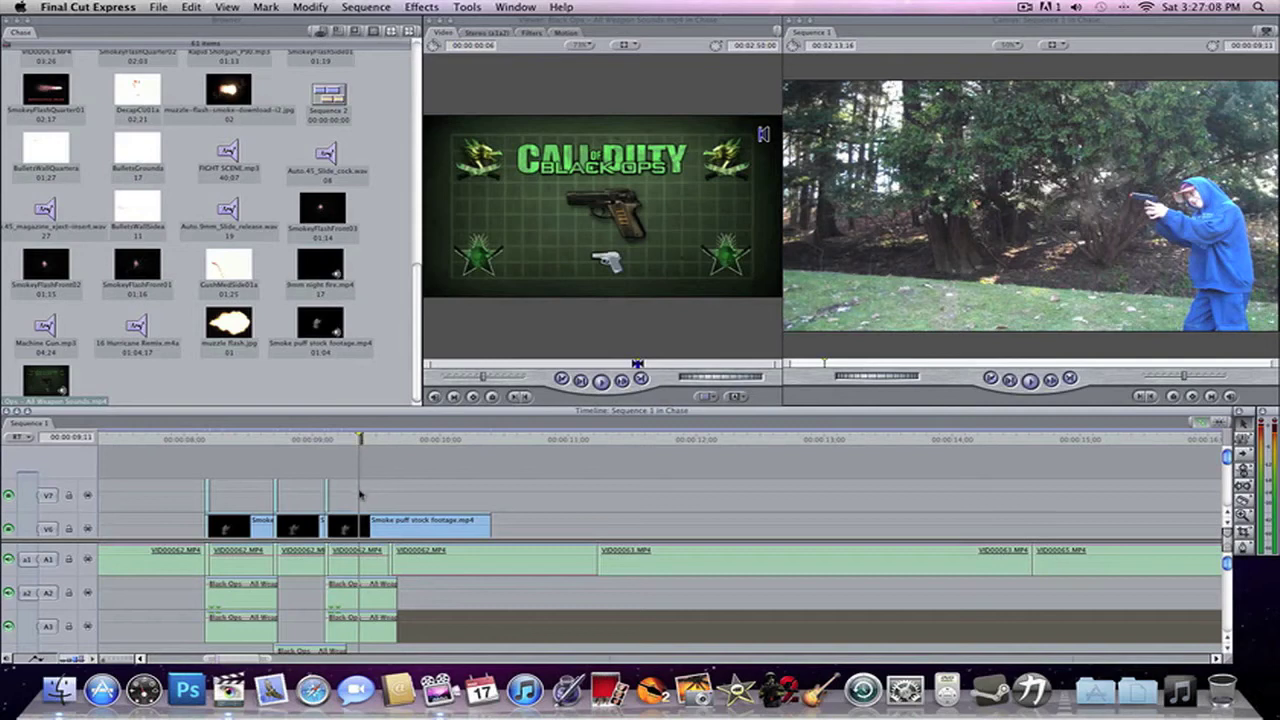
{"action": "left_click", "coordinate": [187, 441]}
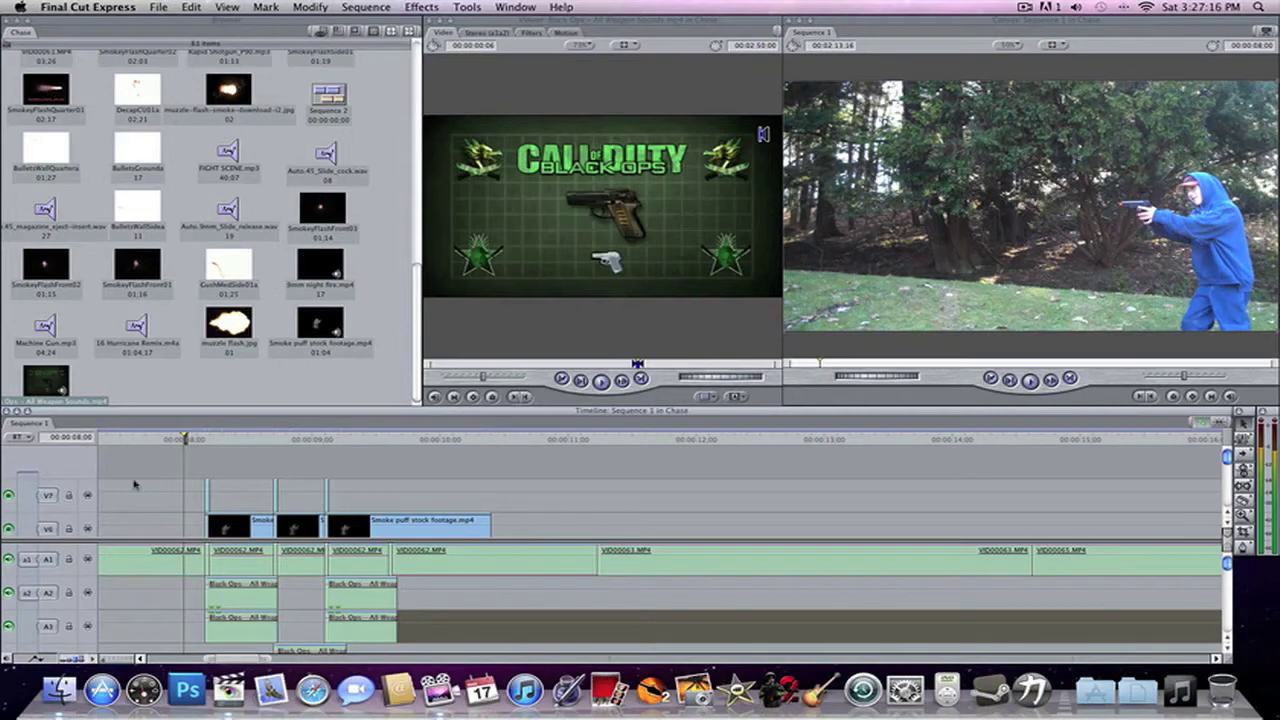
{"action": "left_click", "coordinate": [206, 437]}
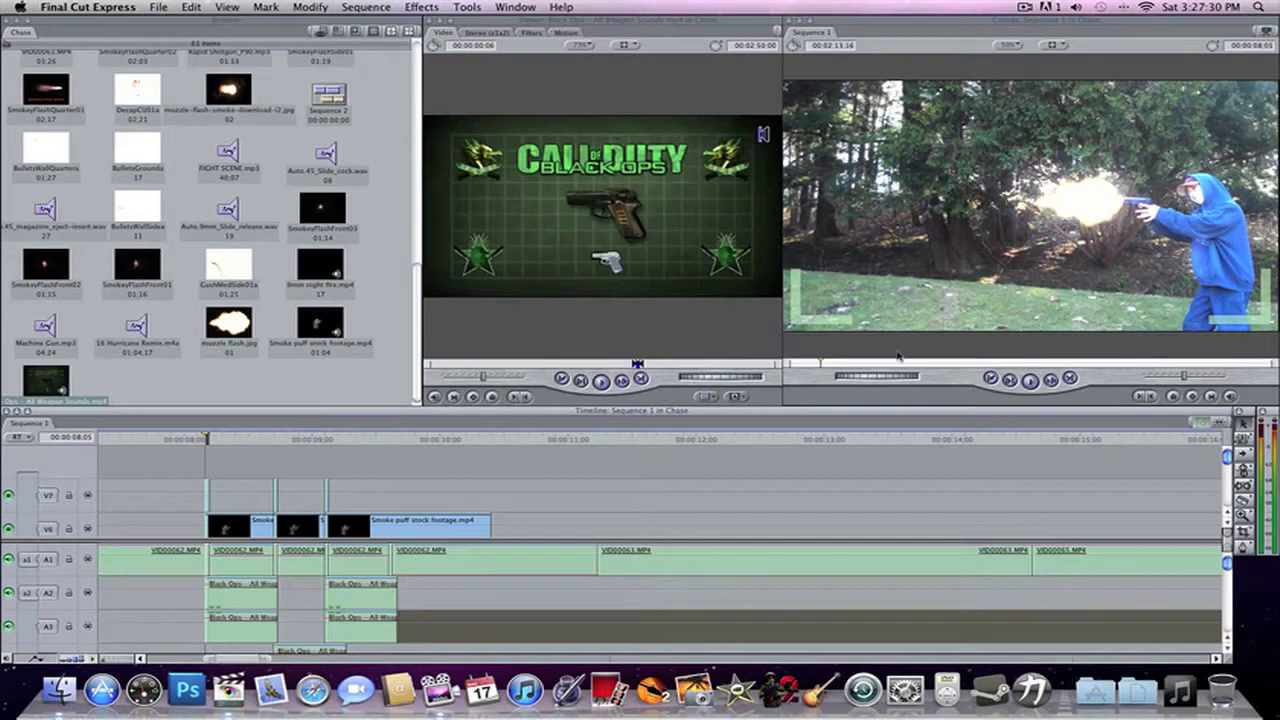
{"action": "key", "text": "space"}
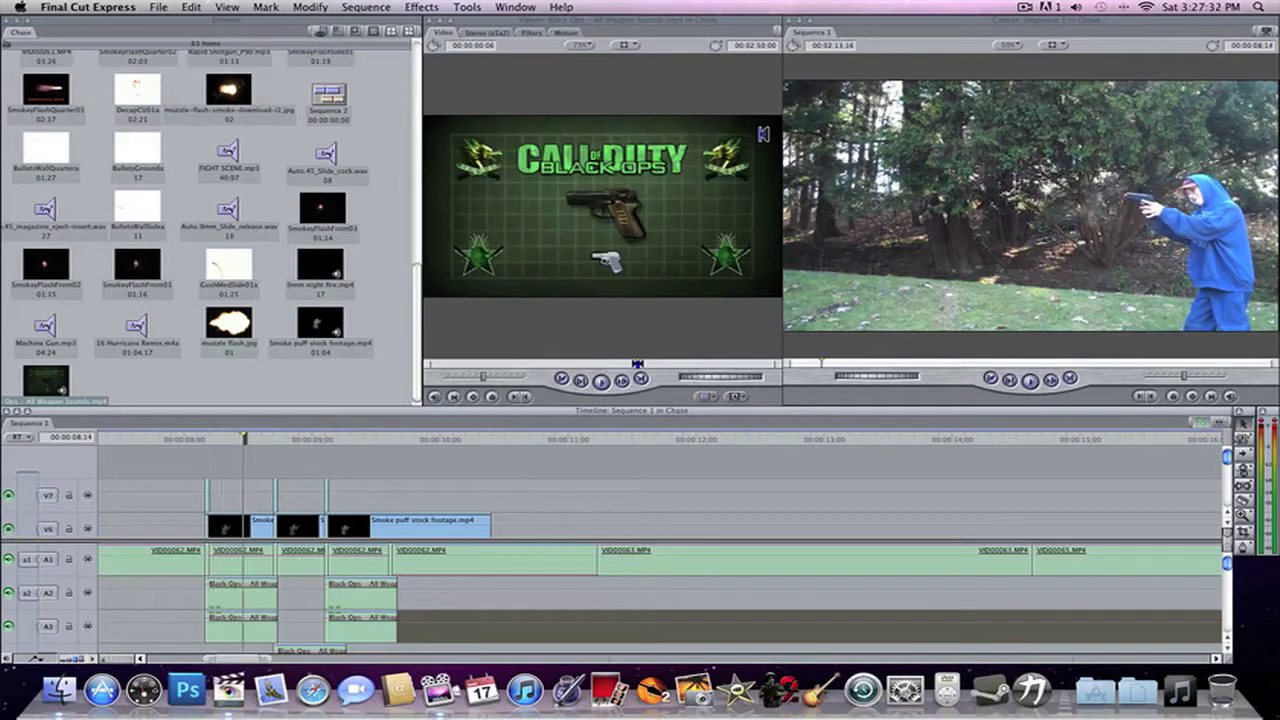
{"action": "left_click", "coordinate": [193, 443]}
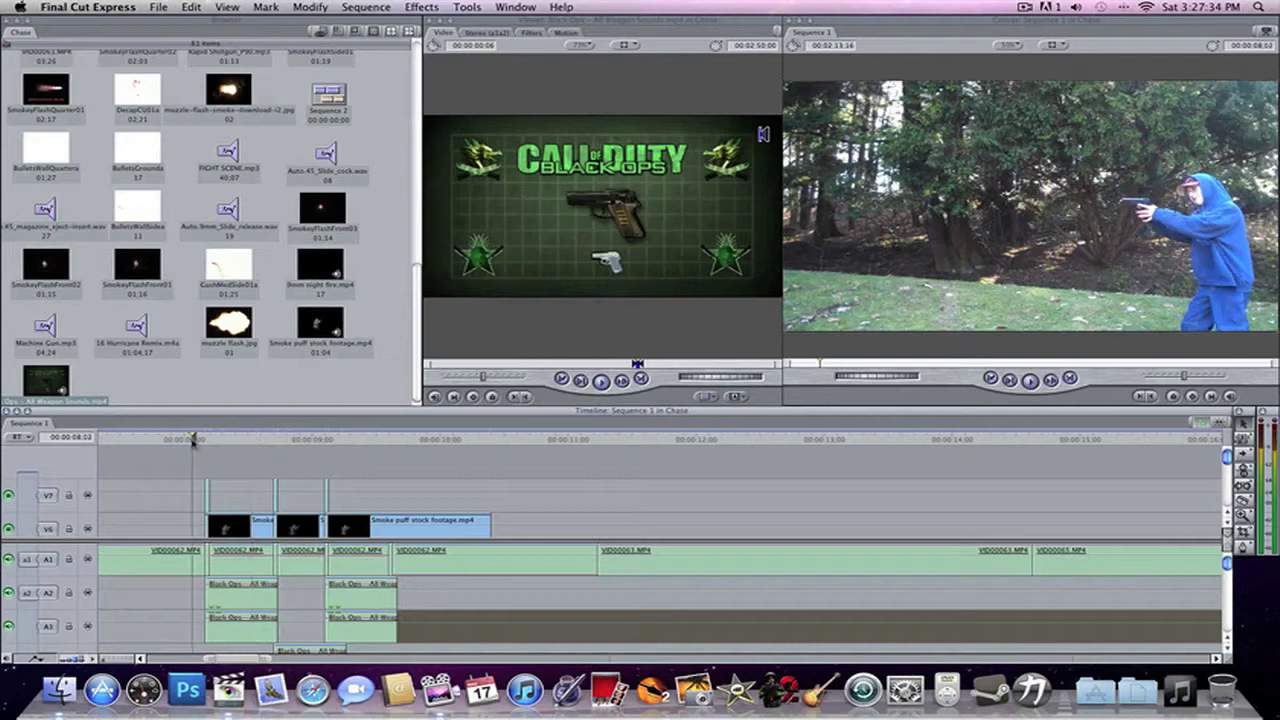
{"action": "left_click_drag", "start_coordinate": [193, 443], "coordinate": [112, 448]}
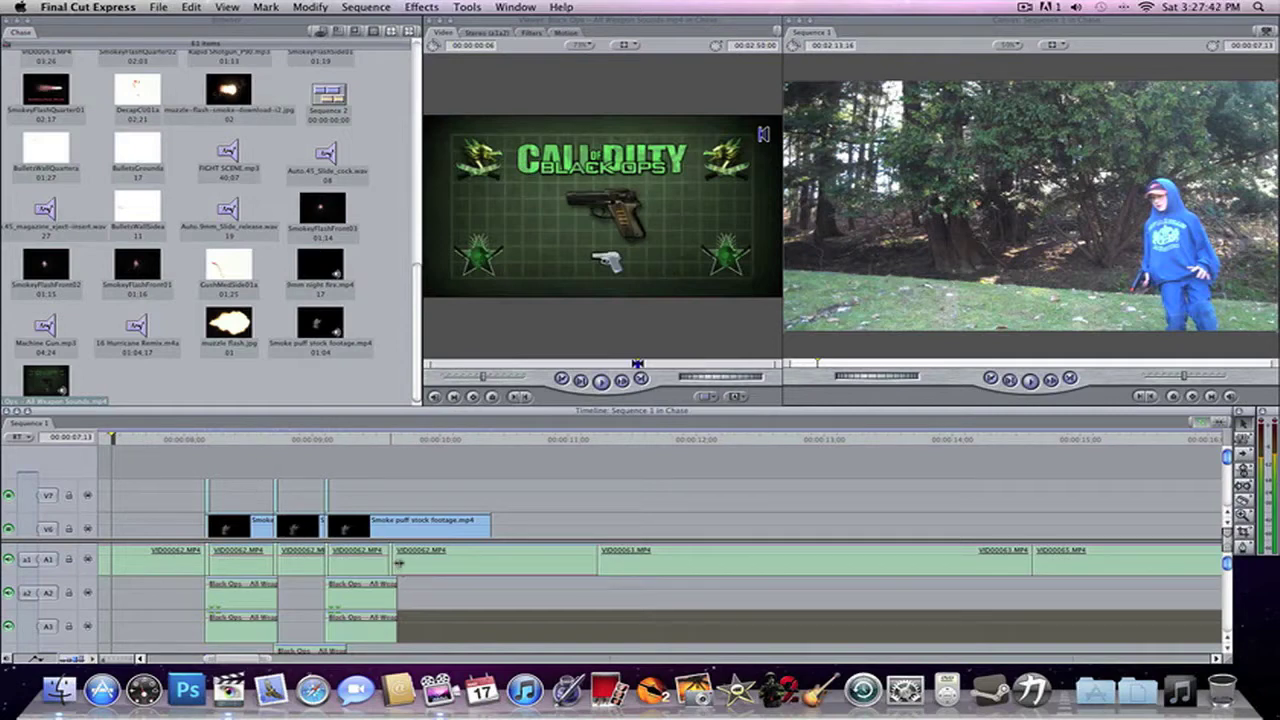
{"action": "key", "text": "space"}
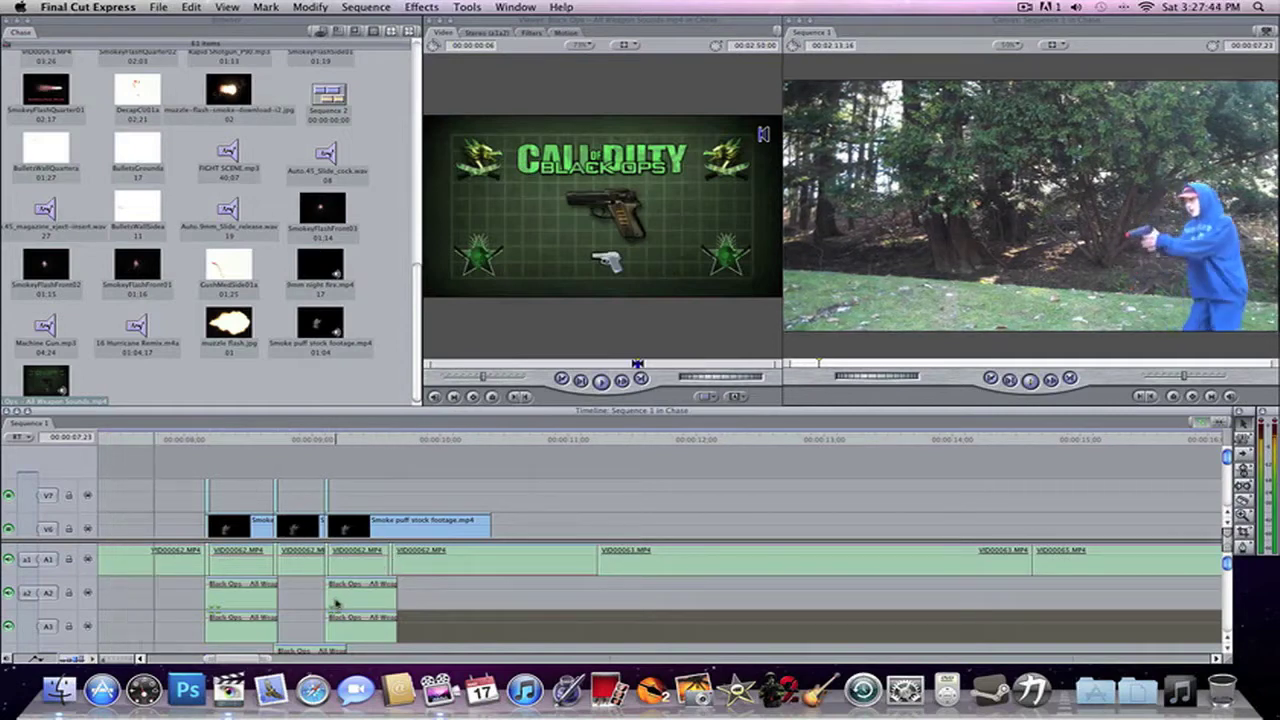
{"action": "key", "text": "space"}
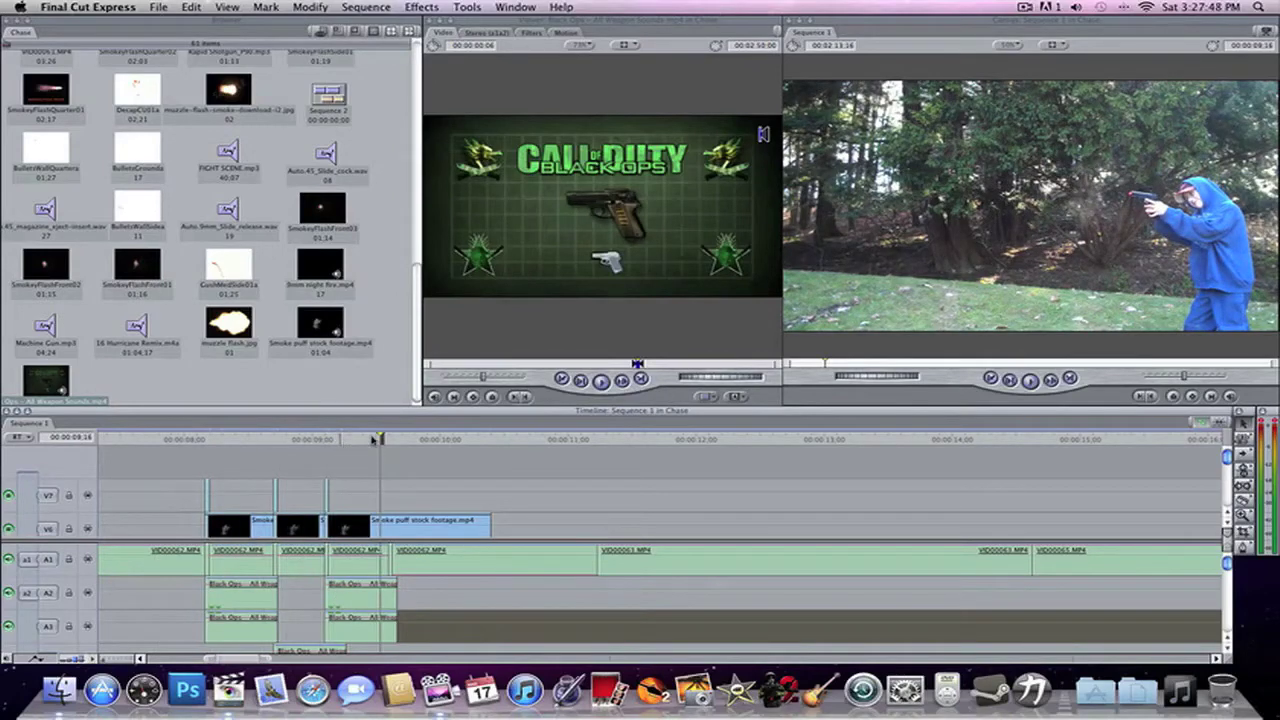
Step: Park the playhead at 00:00:09:18 and duplicate the short VID00062.MP4 clip there from track V1 onto V2 and V3
{"action": "key", "text": "Right"}
{"action": "key", "text": "Right"}
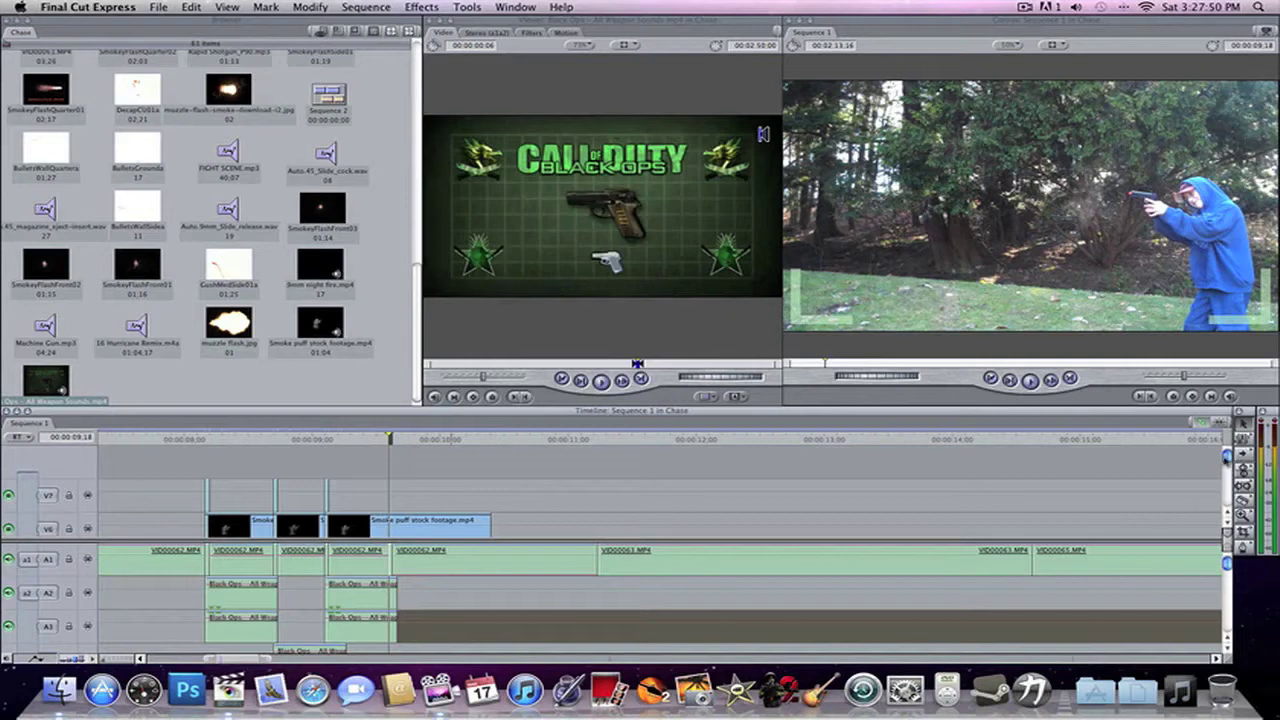
{"action": "left_click_drag", "start_coordinate": [1233, 459], "coordinate": [1232, 458]}
{"action": "scroll", "coordinate": [1200, 510], "scroll_direction": "down", "scroll_amount": 5}
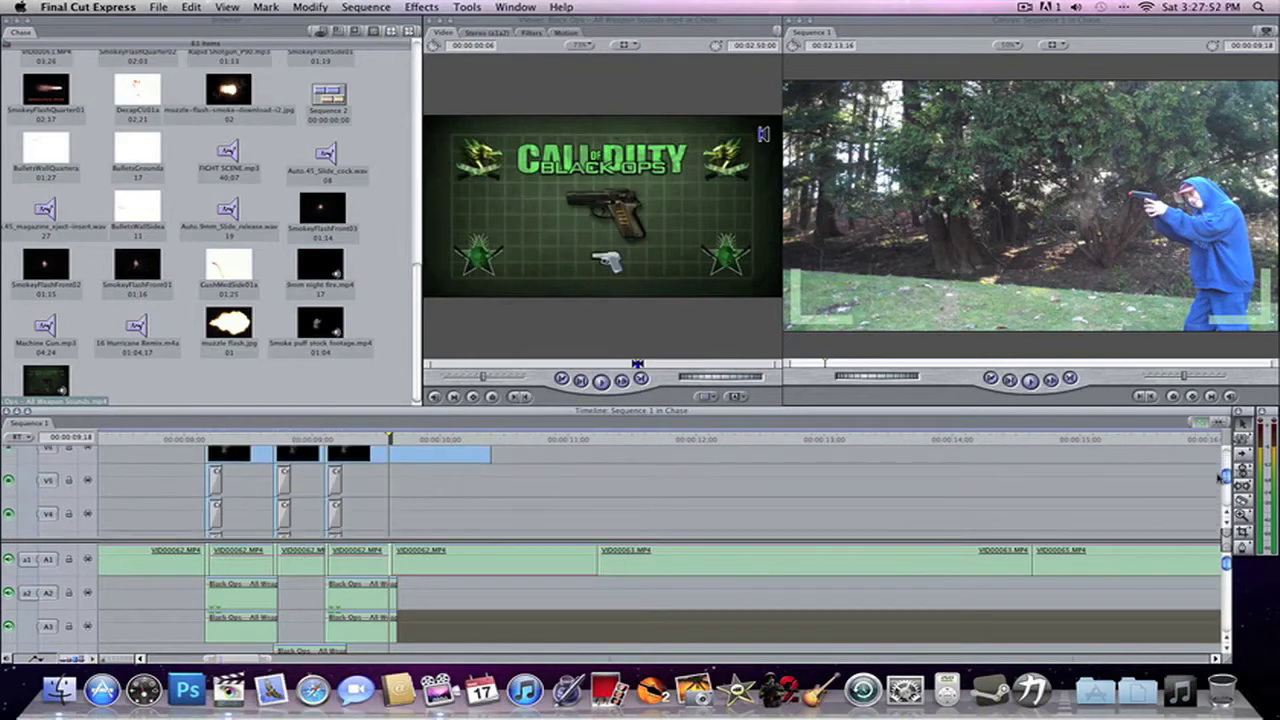
{"action": "scroll", "coordinate": [1200, 600], "scroll_direction": "down", "scroll_amount": 5}
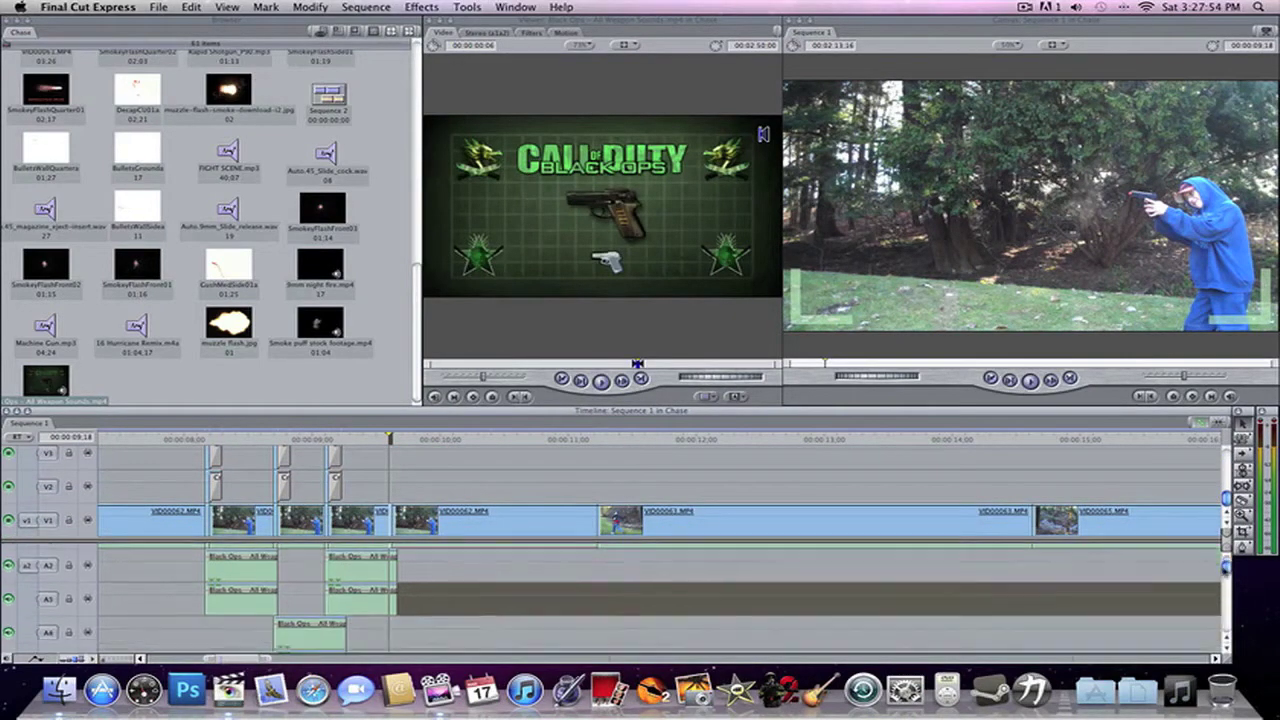
{"action": "scroll", "coordinate": [1200, 617], "scroll_direction": "down", "scroll_amount": 2}
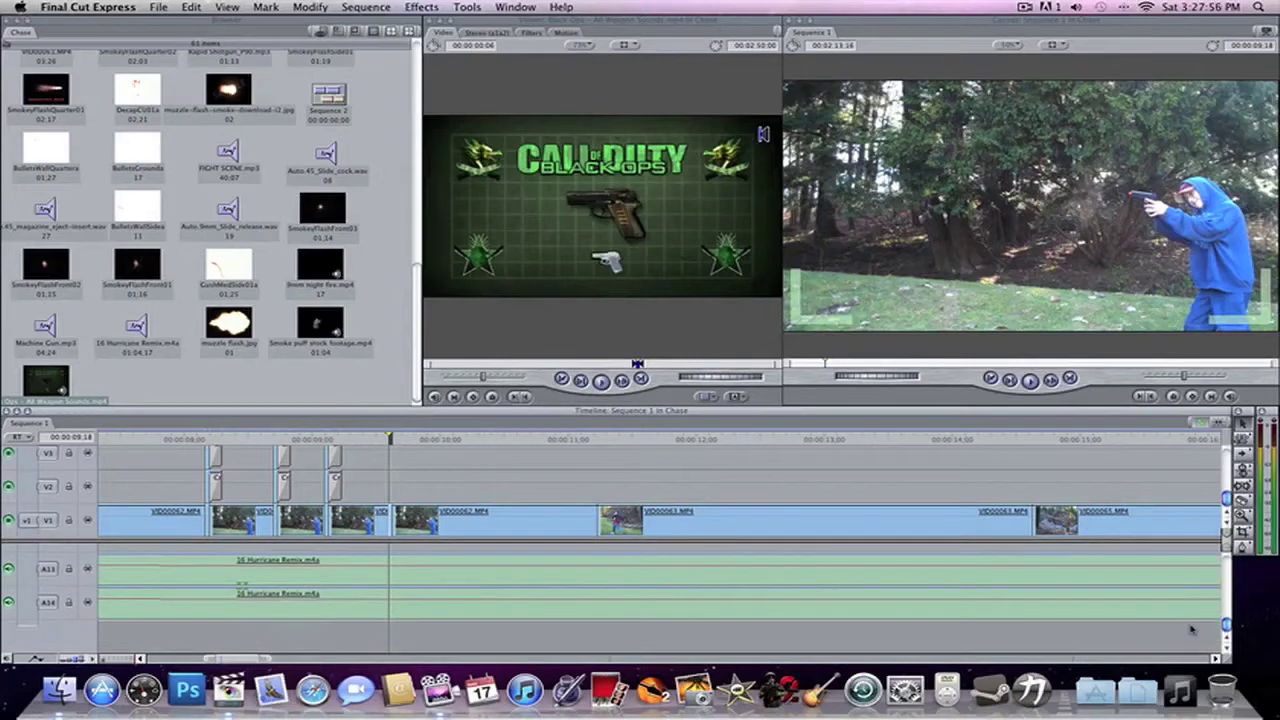
{"action": "left_click_drag", "start_coordinate": [1227, 627], "coordinate": [1226, 563]}
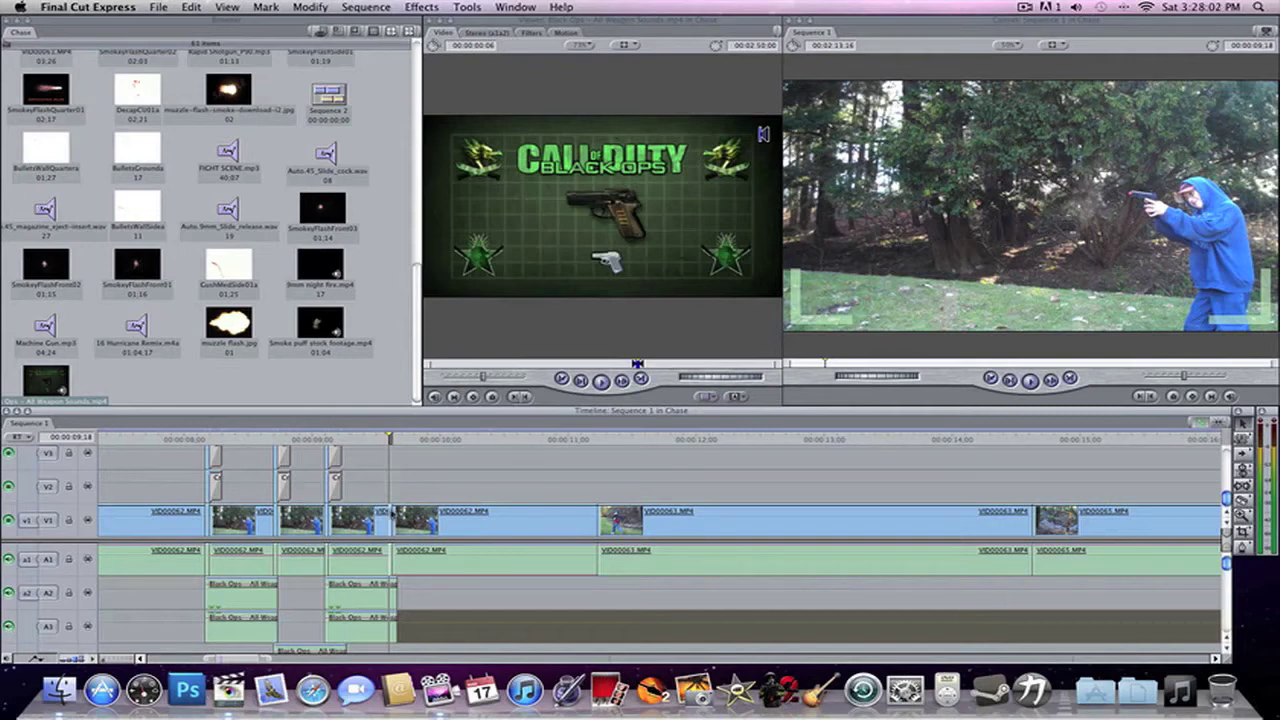
{"action": "left_click_drag", "start_coordinate": [393, 514], "coordinate": [426, 455]}
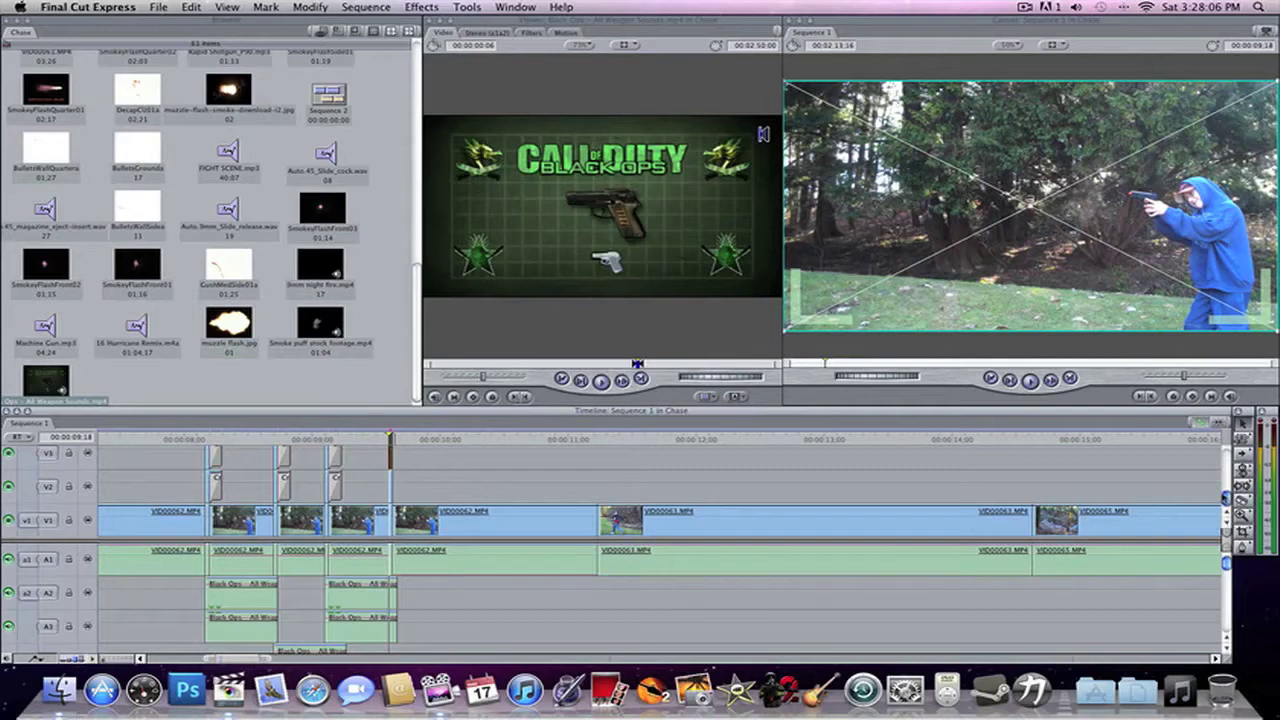
Step: Duplicate the short clip at 00:00:09:18 from track V3 up onto tracks V4 and V5
{"action": "left_click_drag", "start_coordinate": [1225, 497], "coordinate": [1224, 494]}
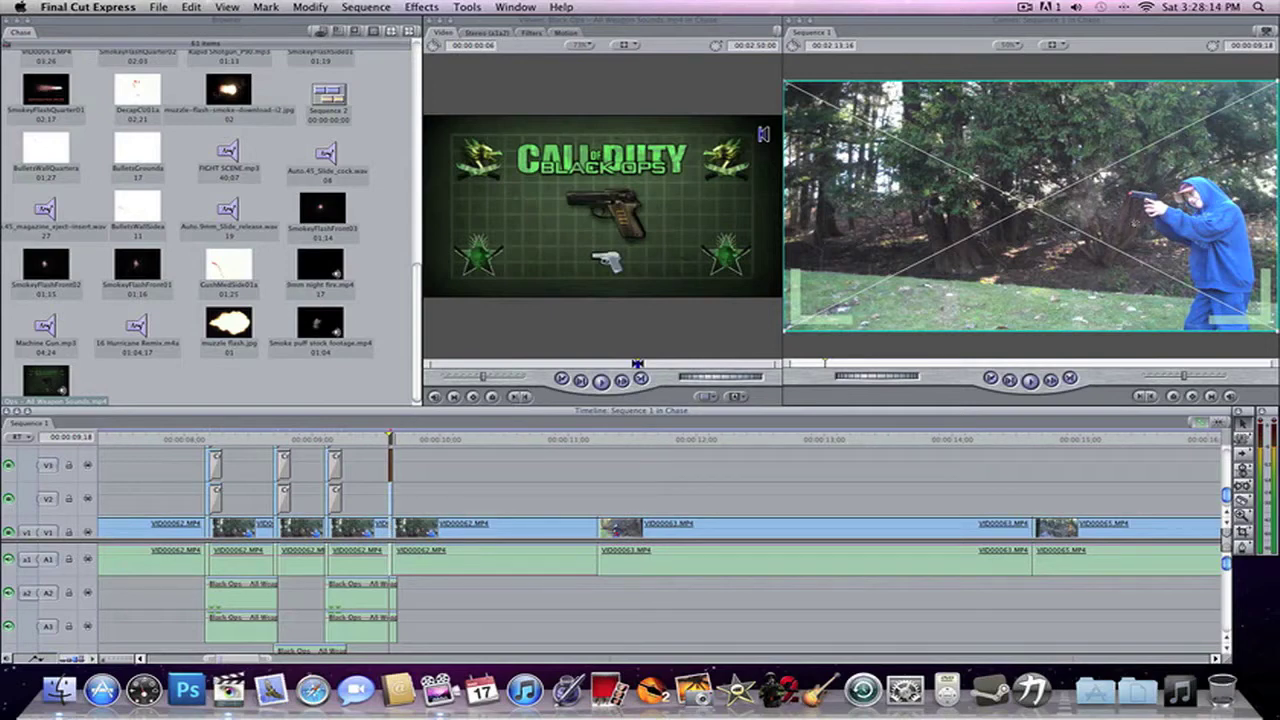
{"action": "left_click_drag", "start_coordinate": [1228, 496], "coordinate": [1226, 484]}
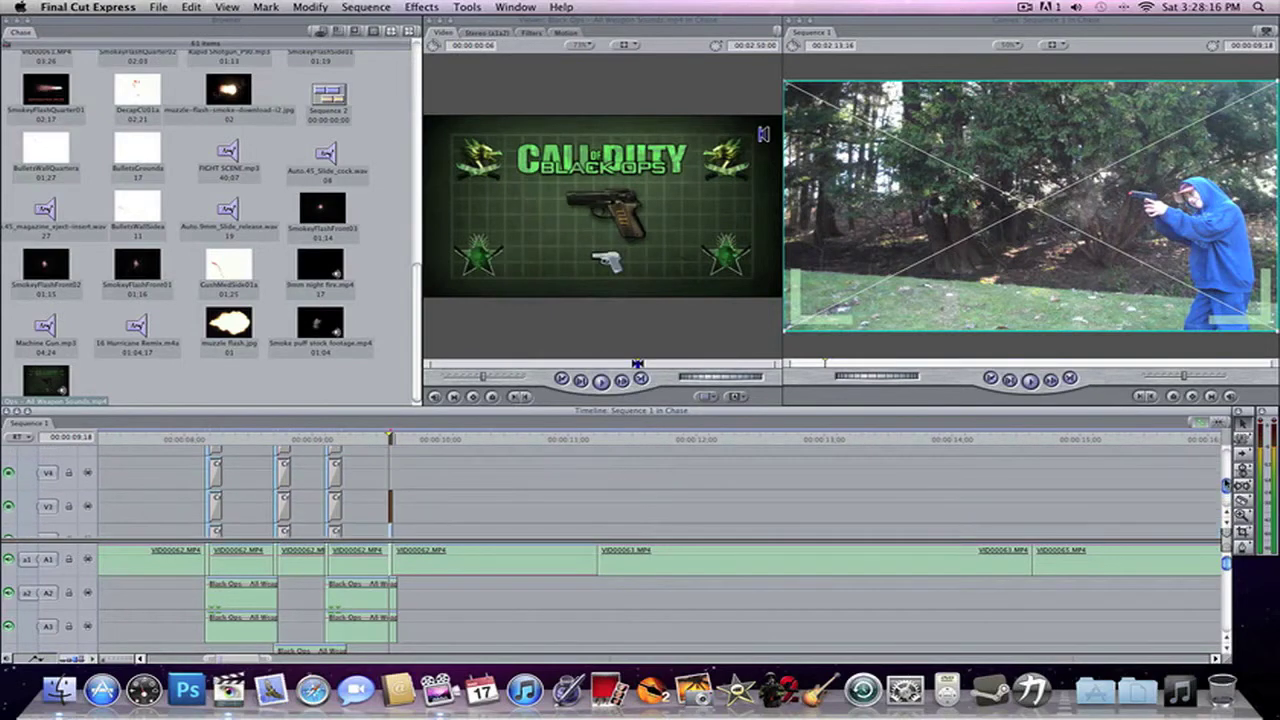
{"action": "left_click_drag", "start_coordinate": [393, 496], "coordinate": [391, 478]}
{"action": "scroll", "coordinate": [1224, 482], "scroll_direction": "up", "scroll_amount": 2}
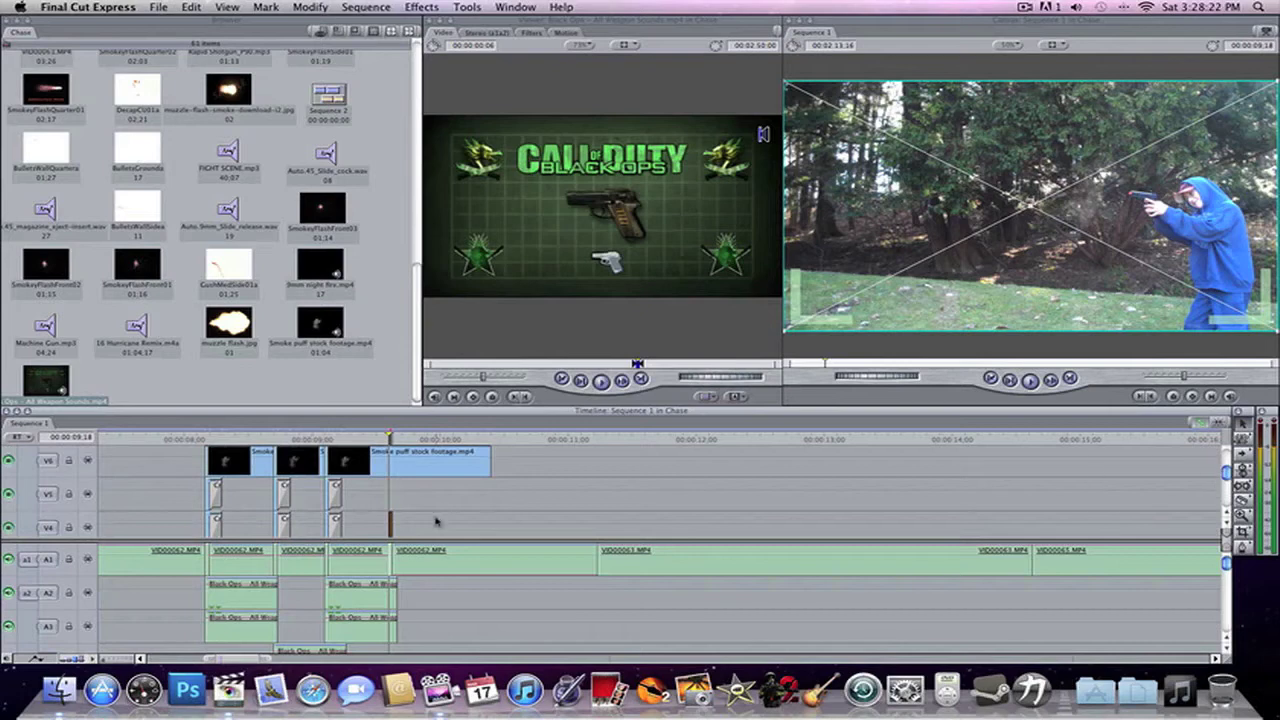
{"action": "left_click_drag", "start_coordinate": [392, 517], "coordinate": [391, 497]}
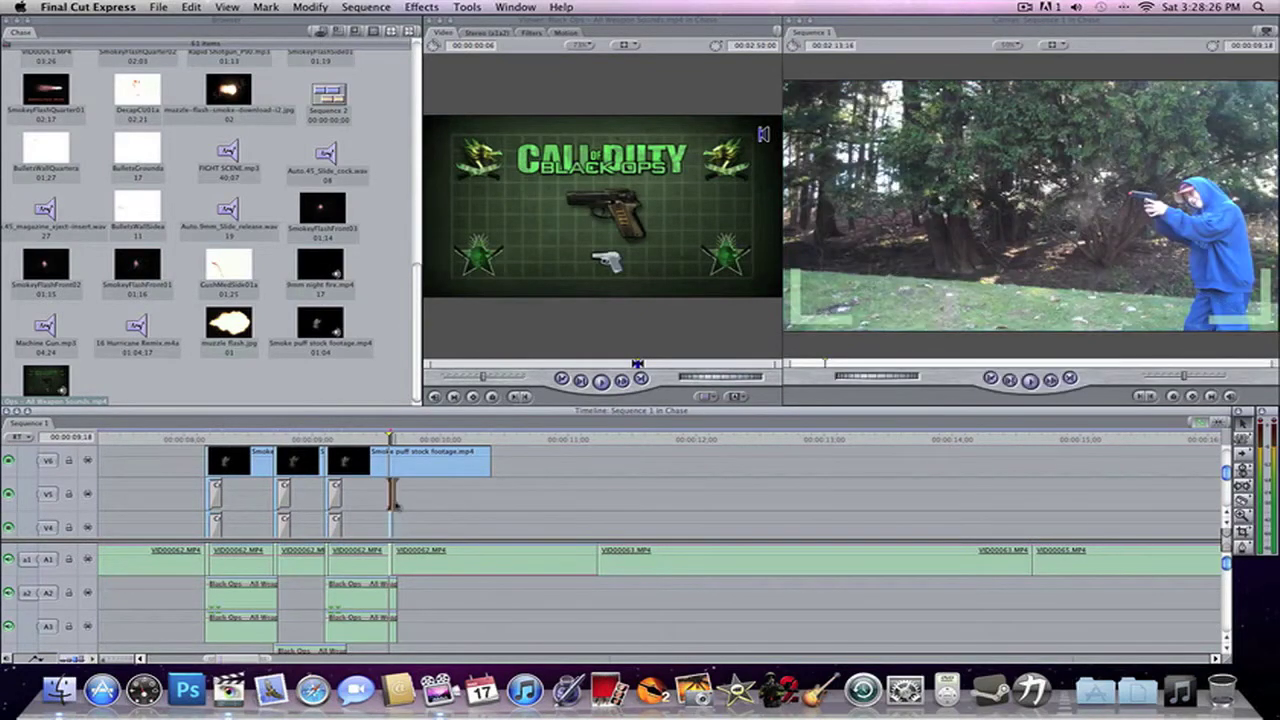
{"action": "key", "text": "super+r"}
{"action": "left_click", "coordinate": [406, 502]}
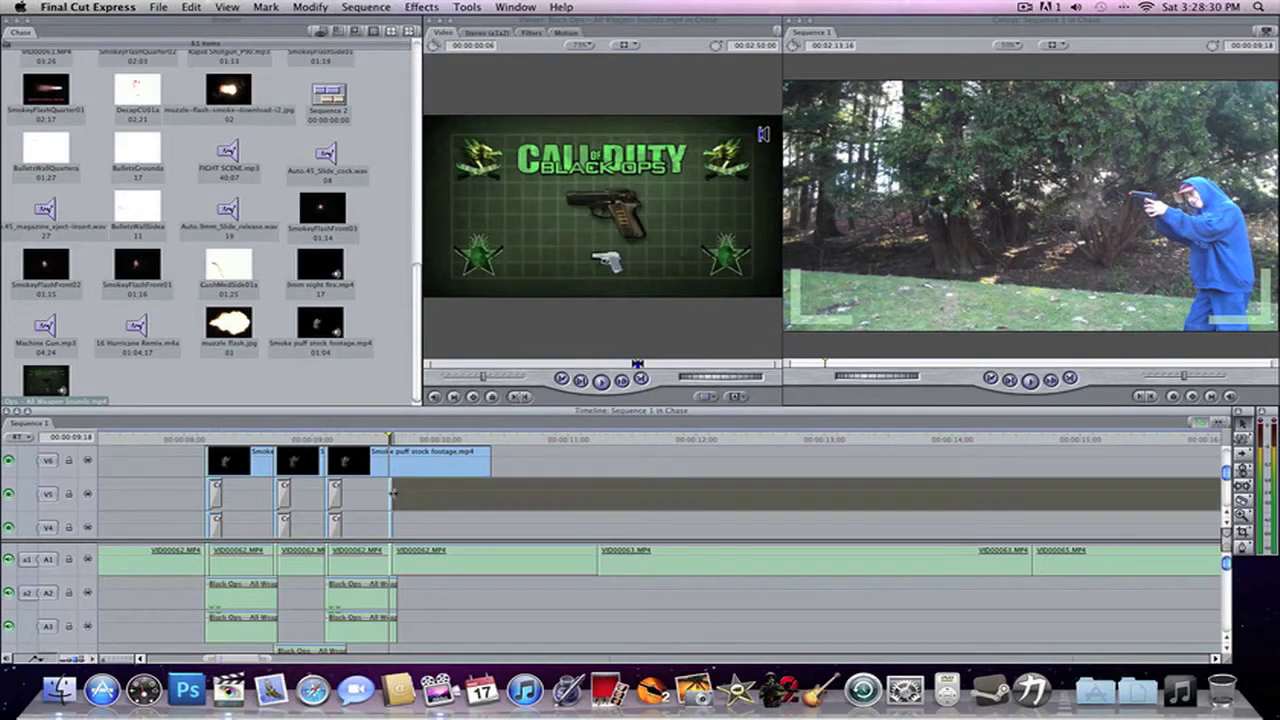
Step: Open the V5 copy in the Viewer, widen the Viewer, and detach its filter settings into a separate window over the Browser
{"action": "left_click", "coordinate": [391, 492]}
{"action": "double_click", "coordinate": [391, 492]}
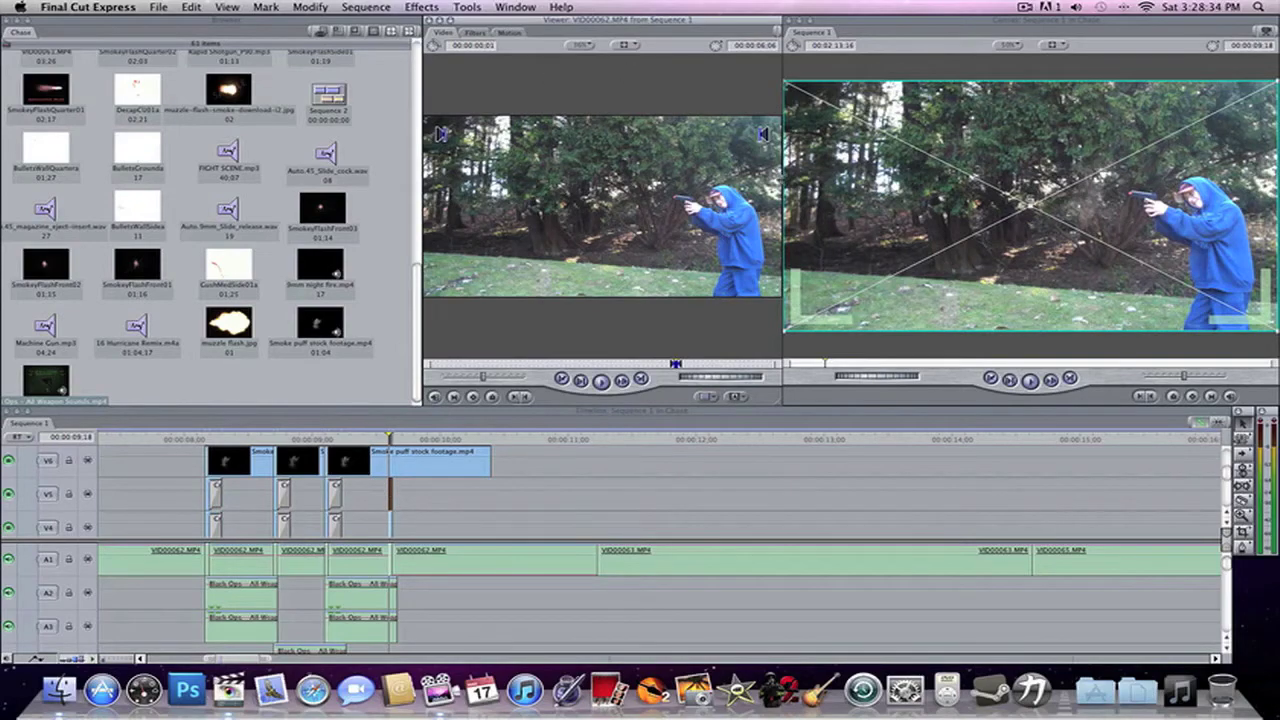
{"action": "left_click_drag", "start_coordinate": [783, 190], "coordinate": [920, 187]}
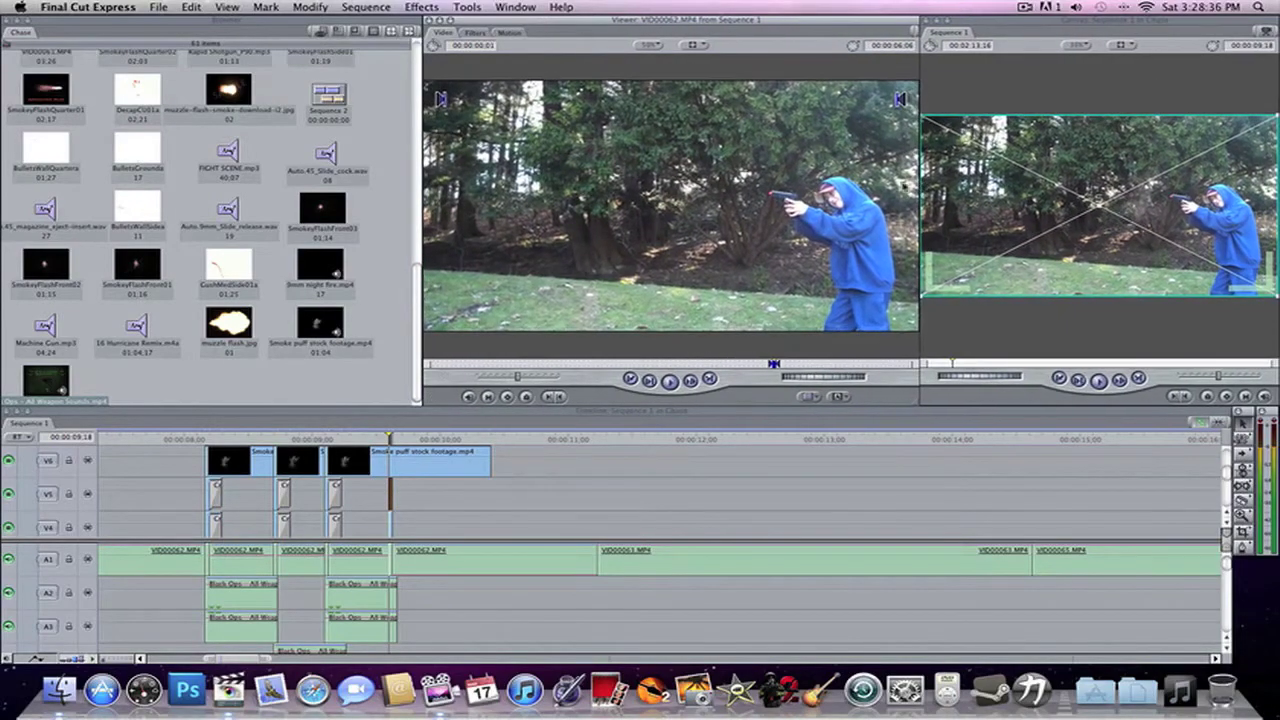
{"action": "left_click_drag", "start_coordinate": [478, 36], "coordinate": [62, 48]}
{"action": "left_click_drag", "start_coordinate": [500, 198], "coordinate": [414, 198]}
Step: Apply the Eight-Point Garbage Matte video filter to the V5 copy and disable its Flicker Filter
{"action": "left_click", "coordinate": [422, 7]}
{"action": "mouse_move", "coordinate": [468, 58]}
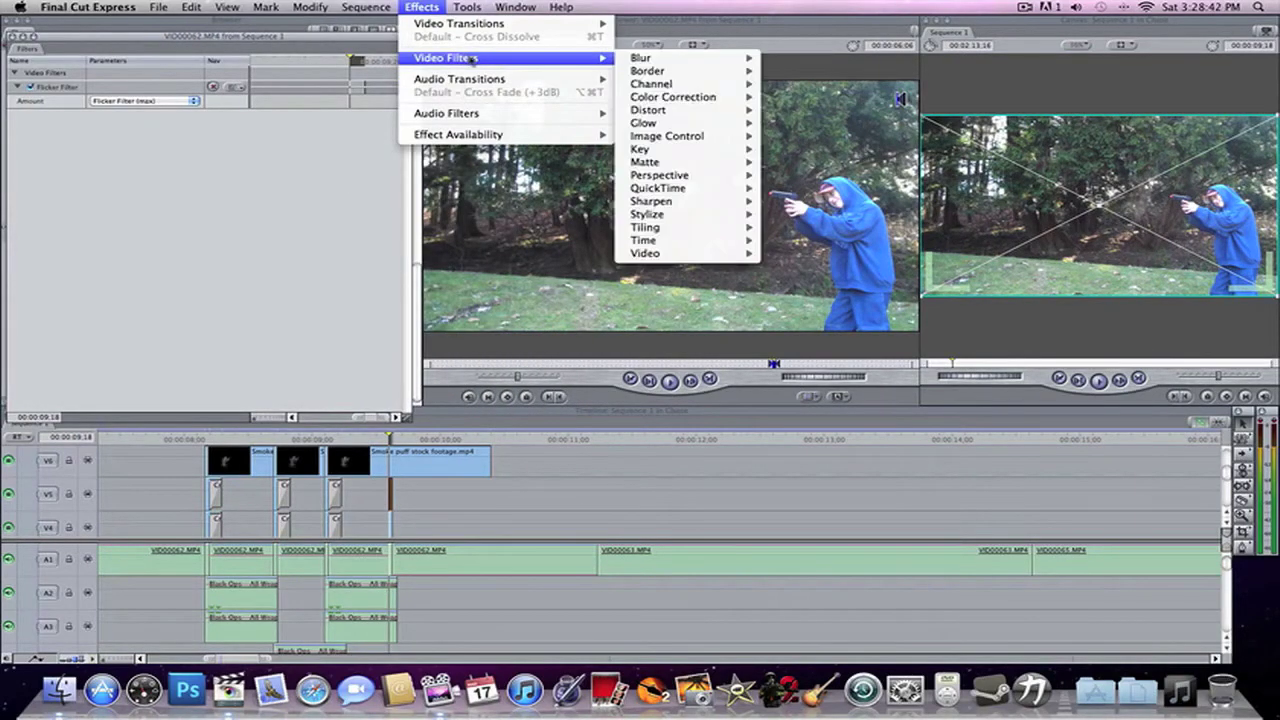
{"action": "mouse_move", "coordinate": [730, 163]}
{"action": "left_click", "coordinate": [800, 164]}
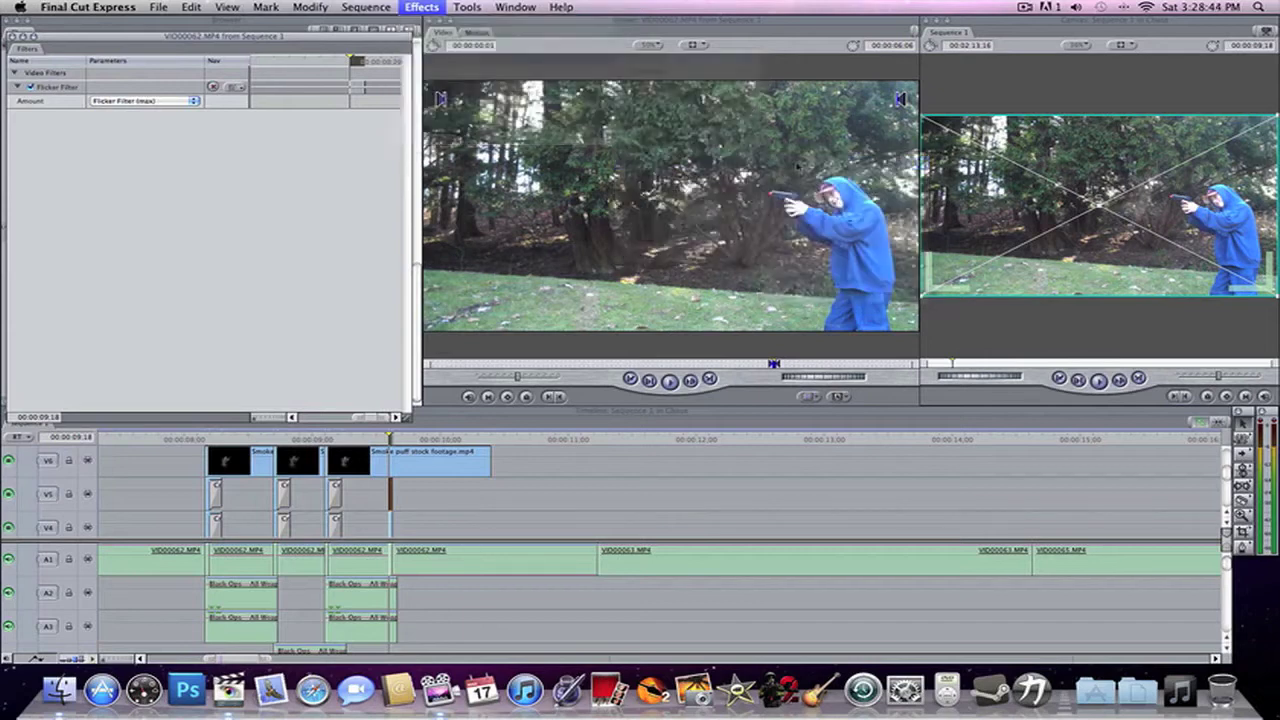
{"action": "left_click", "coordinate": [31, 88]}
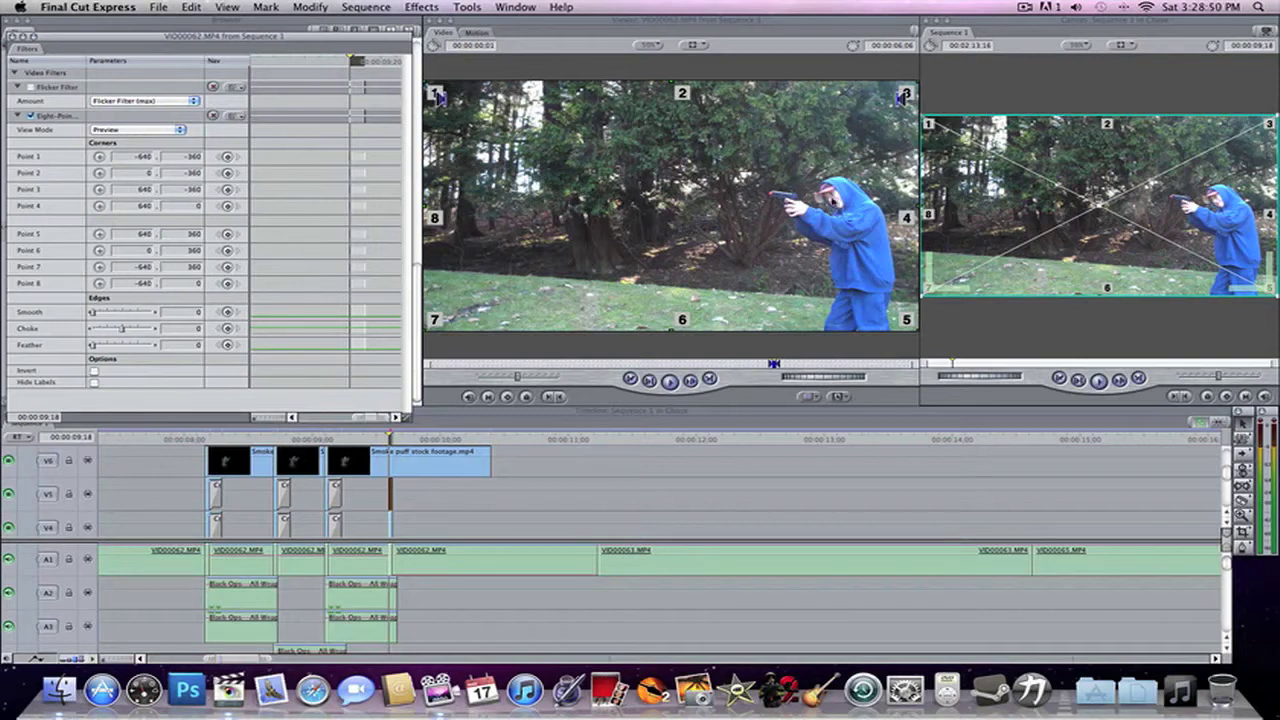
{"action": "left_click", "coordinate": [421, 7]}
{"action": "mouse_move", "coordinate": [436, 60]}
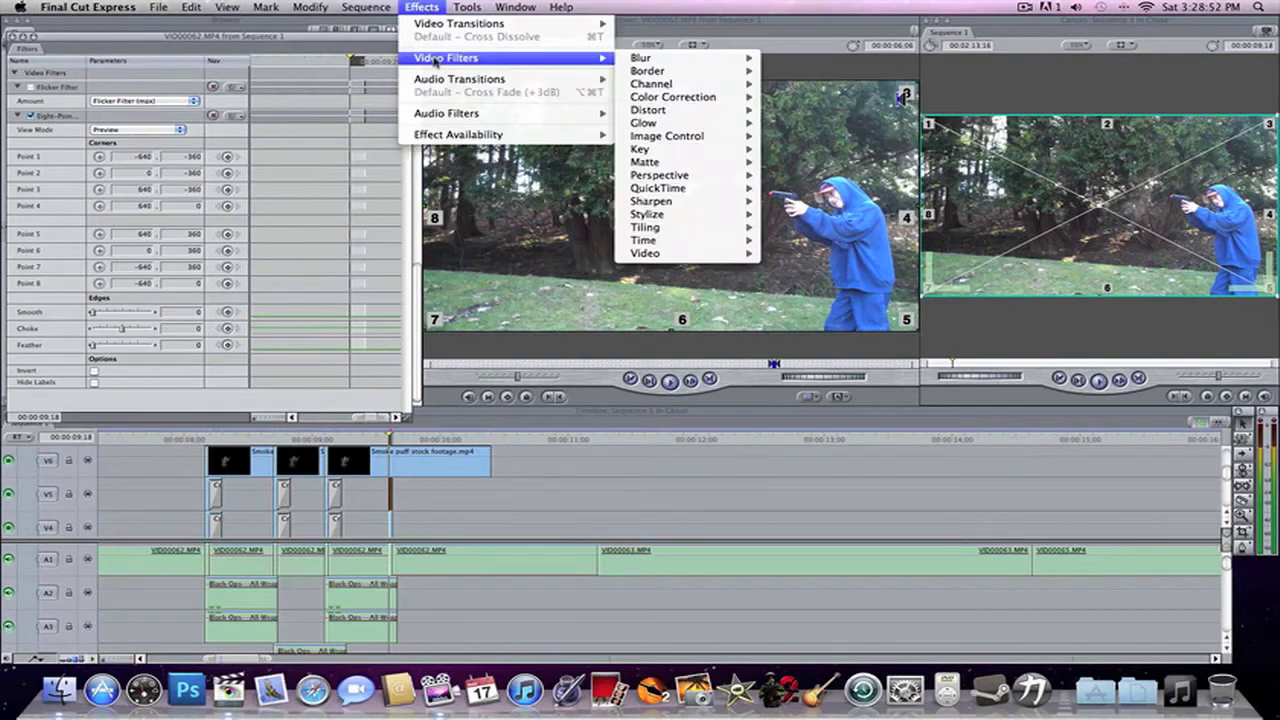
{"action": "mouse_move", "coordinate": [310, 7]}
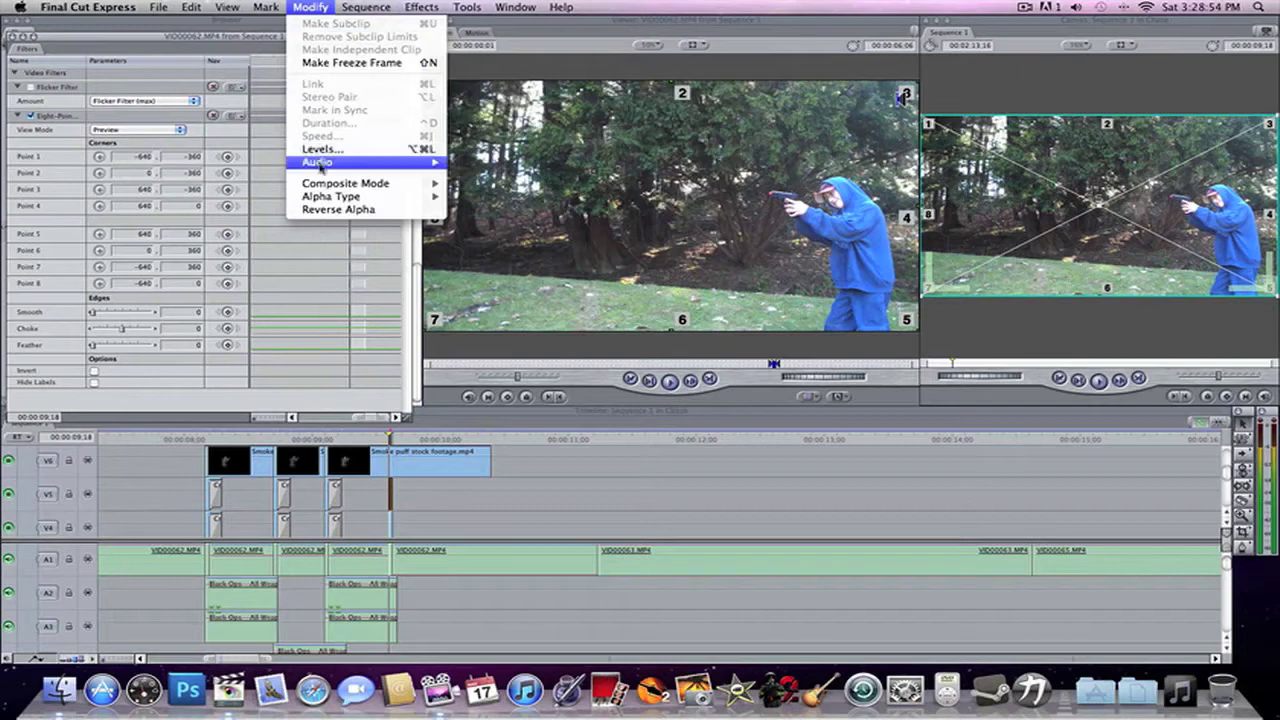
{"action": "mouse_move", "coordinate": [345, 183]}
{"action": "left_click", "coordinate": [498, 203]}
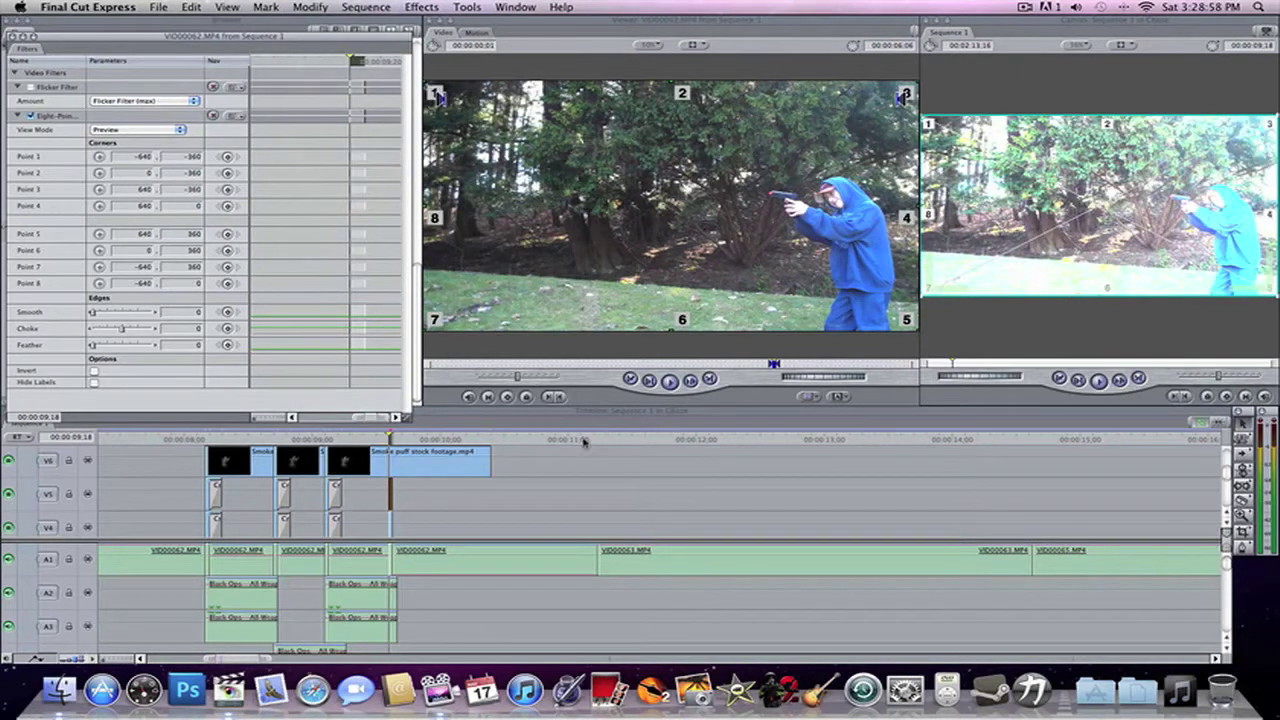
{"action": "key", "text": "super+z"}
Step: Add the Brightness image control filter to the V5 copy and bring its settings into view
{"action": "left_click", "coordinate": [330, 6]}
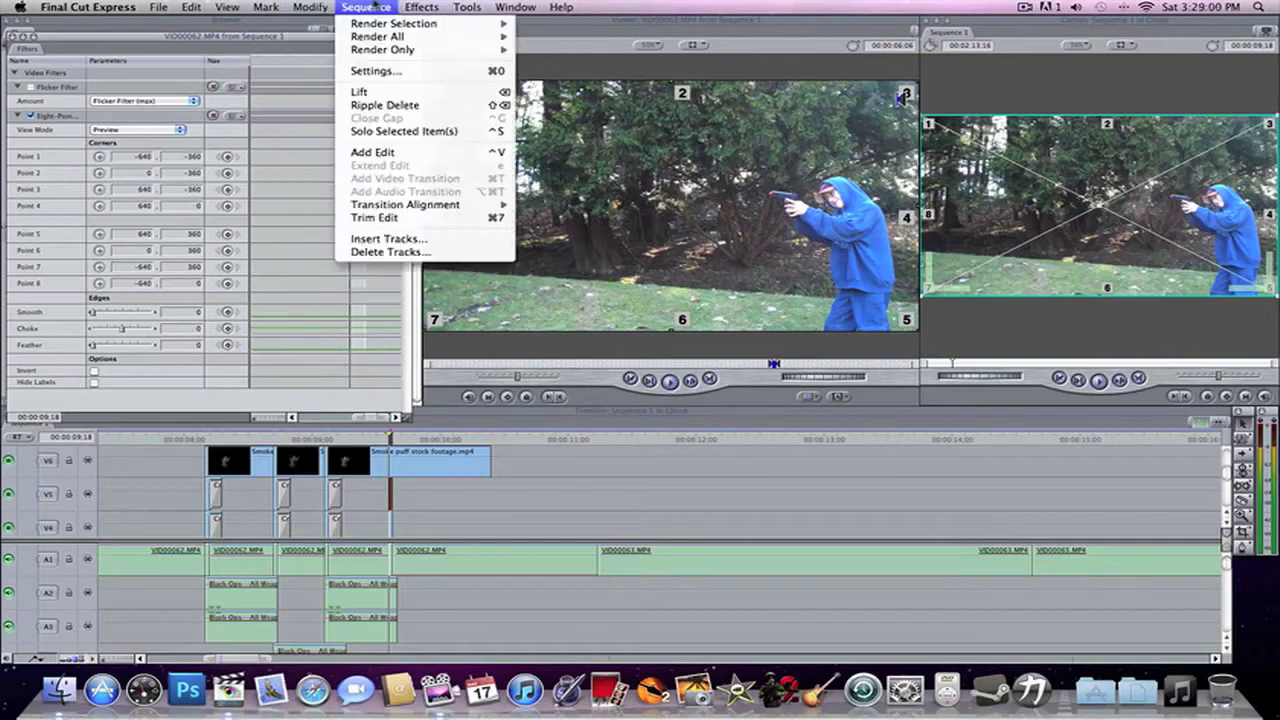
{"action": "mouse_move", "coordinate": [419, 8]}
{"action": "mouse_move", "coordinate": [445, 60]}
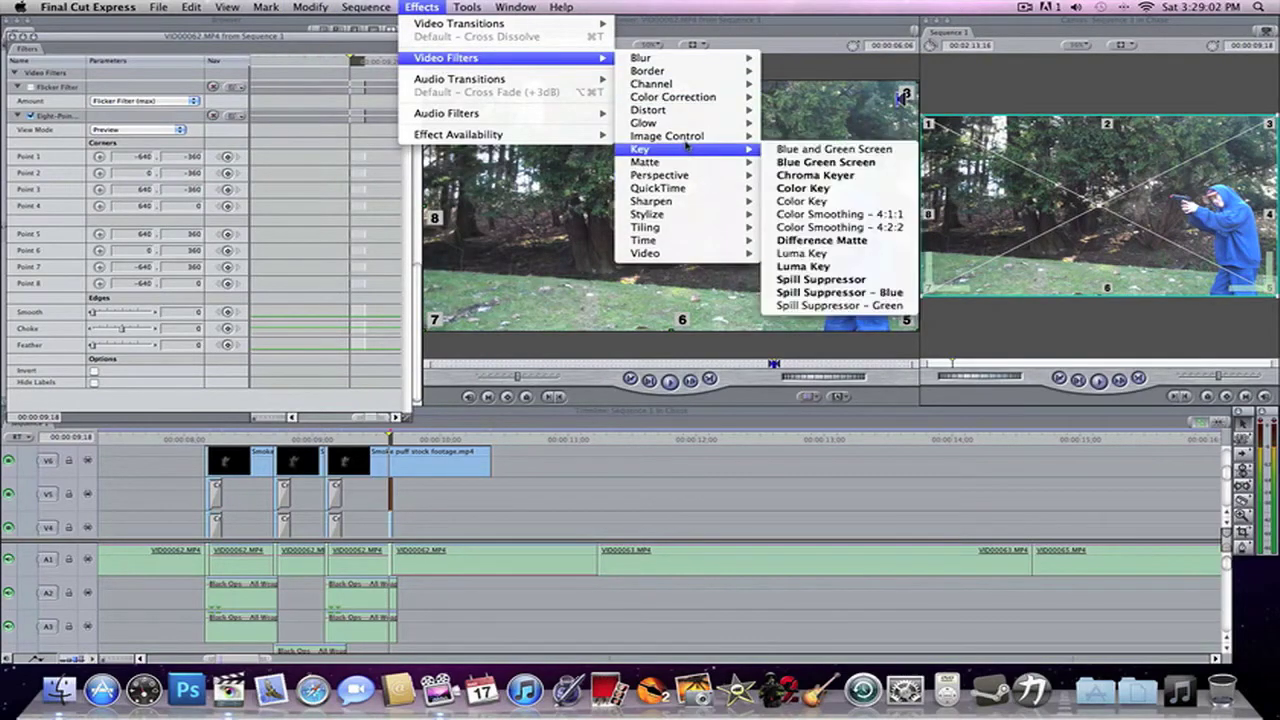
{"action": "mouse_move", "coordinate": [690, 136]}
{"action": "left_click", "coordinate": [790, 136]}
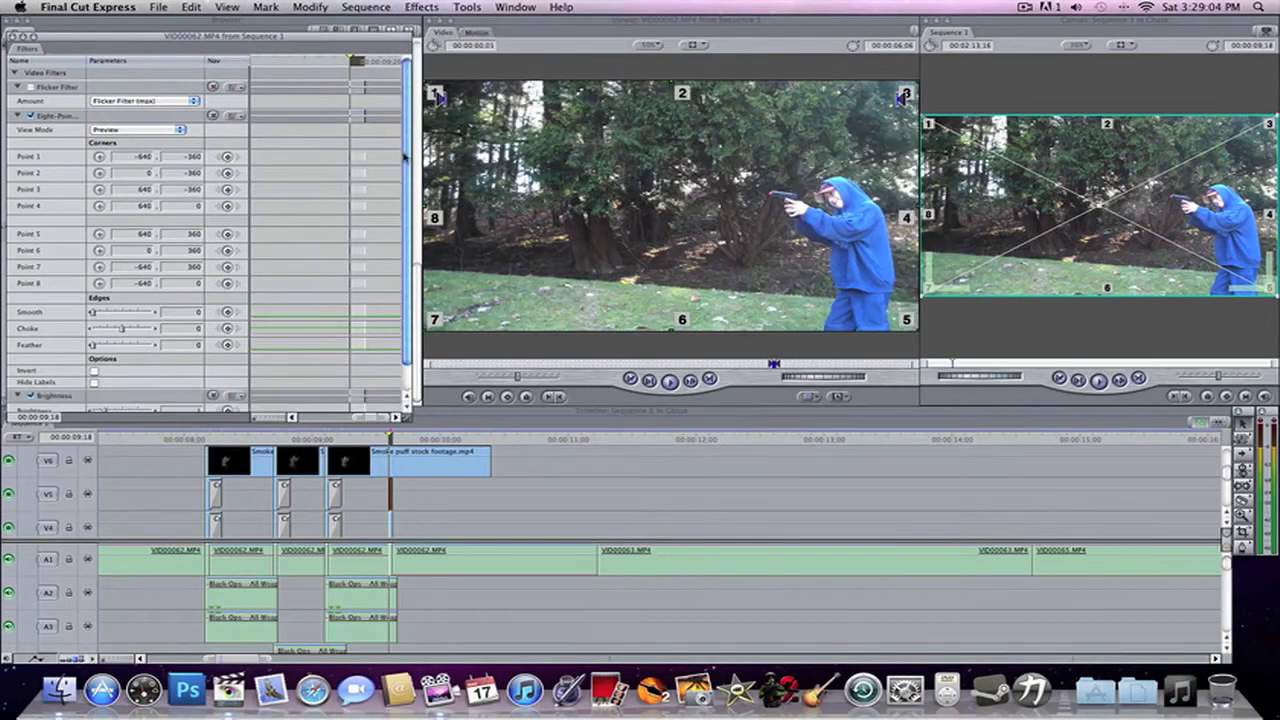
{"action": "scroll", "coordinate": [392, 230], "scroll_direction": "down", "scroll_amount": 2}
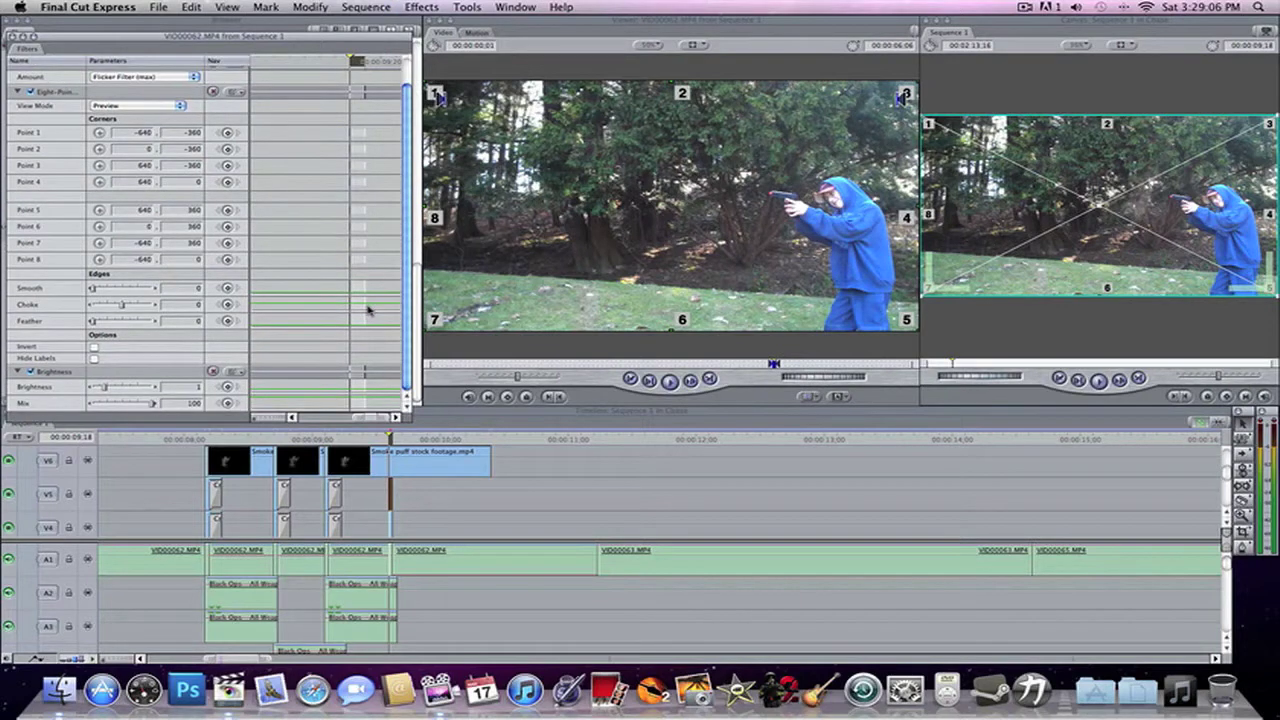
Step: Place garbage matte Point 3 atop the shooter's hood at about (408, -77) and Point 4 behind the face at about (447, -41), hiding the labels
{"action": "scroll", "coordinate": [366, 230], "scroll_direction": "up", "scroll_amount": 2}
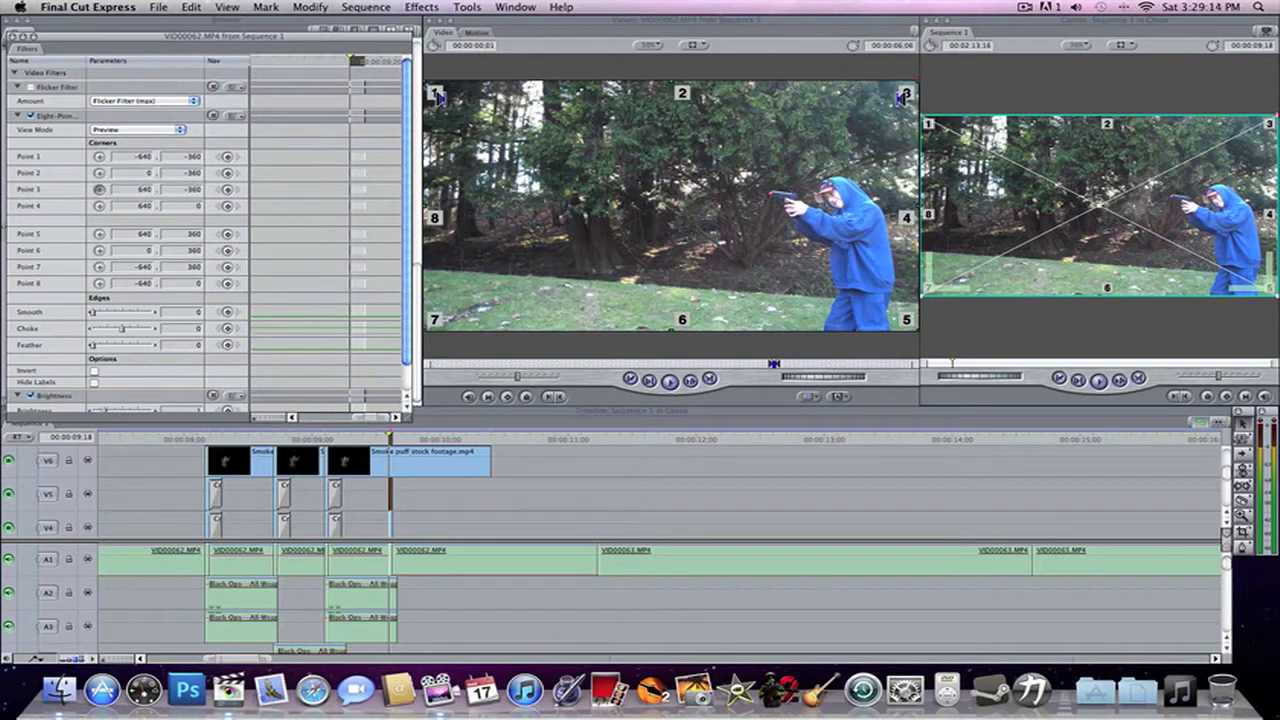
{"action": "left_click", "coordinate": [838, 191]}
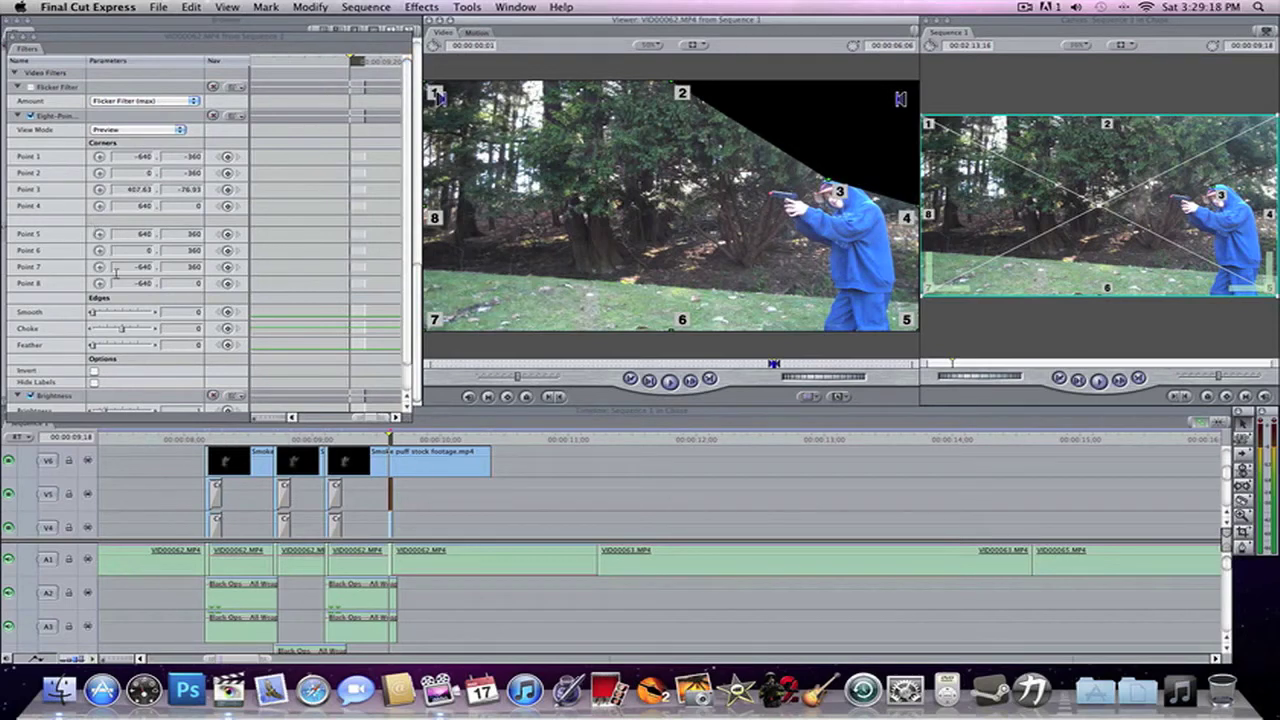
{"action": "left_click", "coordinate": [99, 205]}
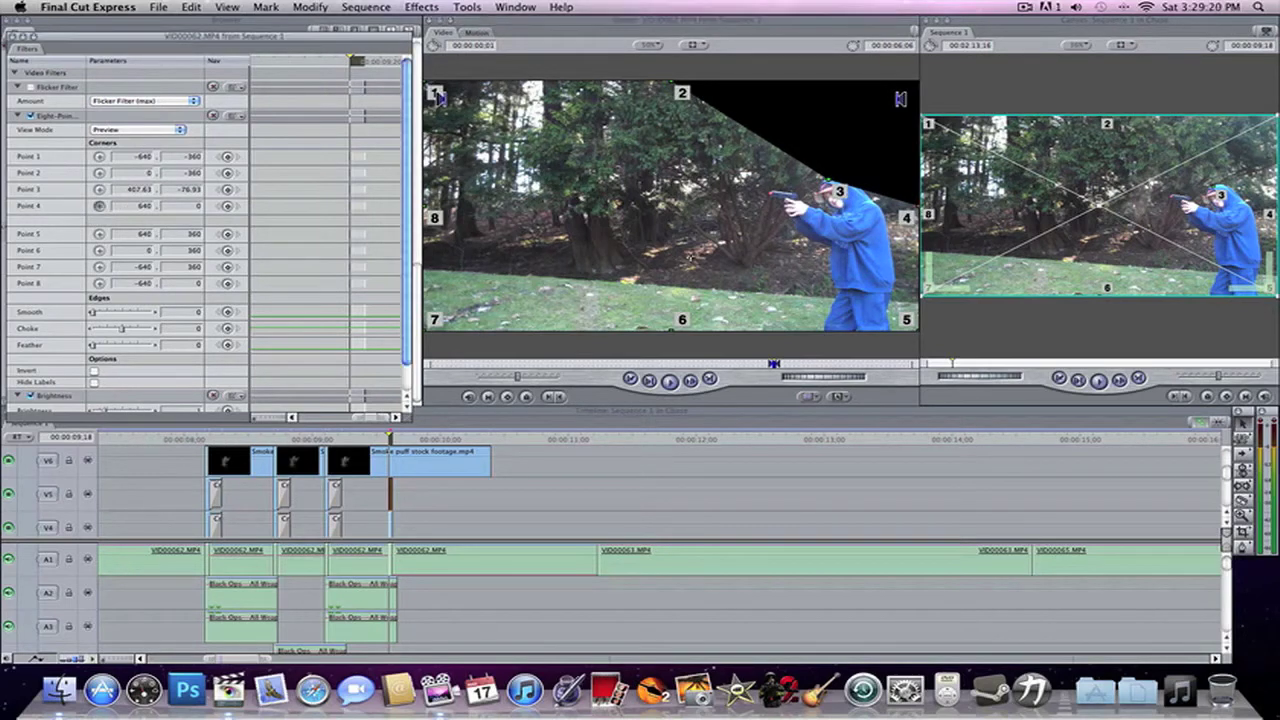
{"action": "left_click", "coordinate": [94, 382]}
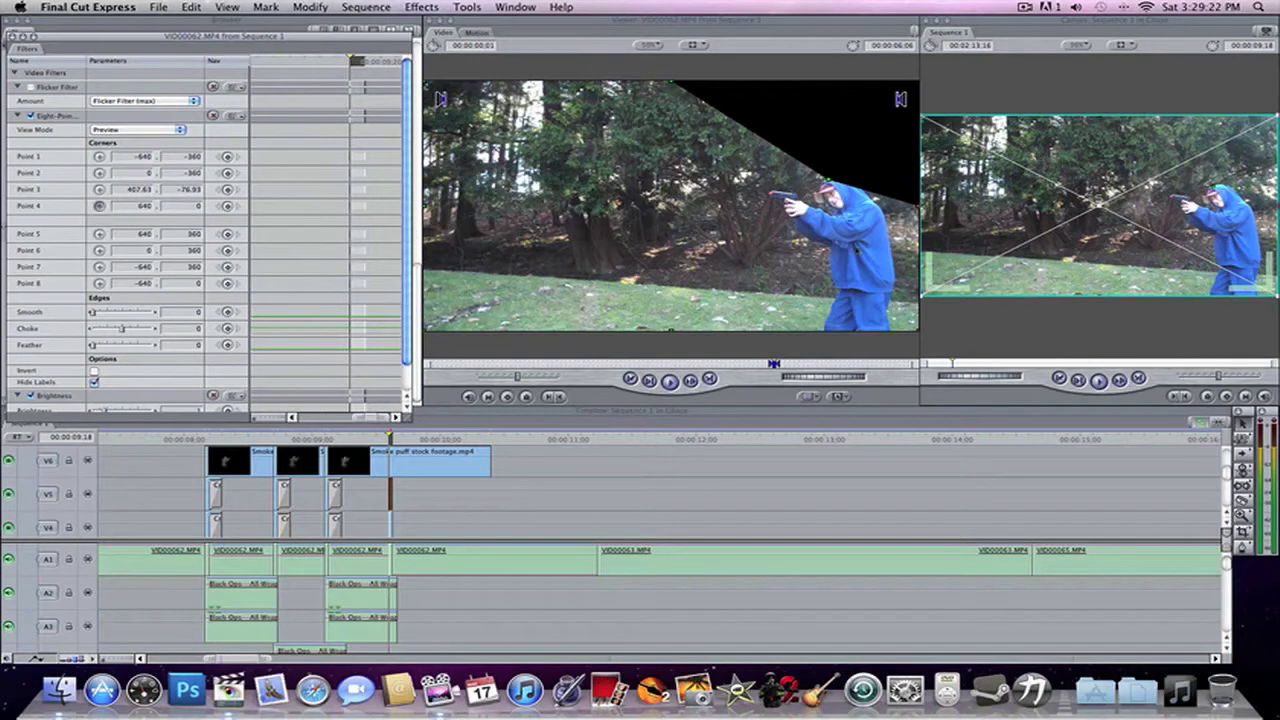
{"action": "left_click", "coordinate": [847, 193]}
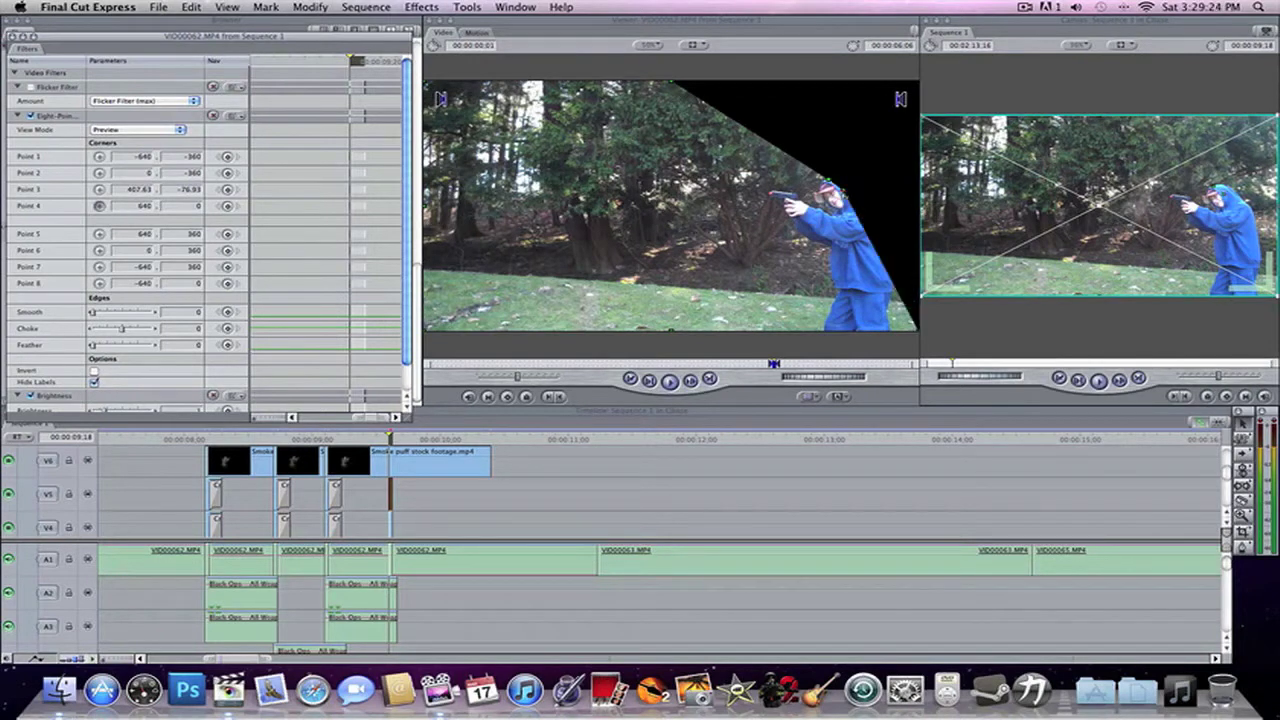
{"action": "left_click_drag", "start_coordinate": [847, 192], "coordinate": [844, 191]}
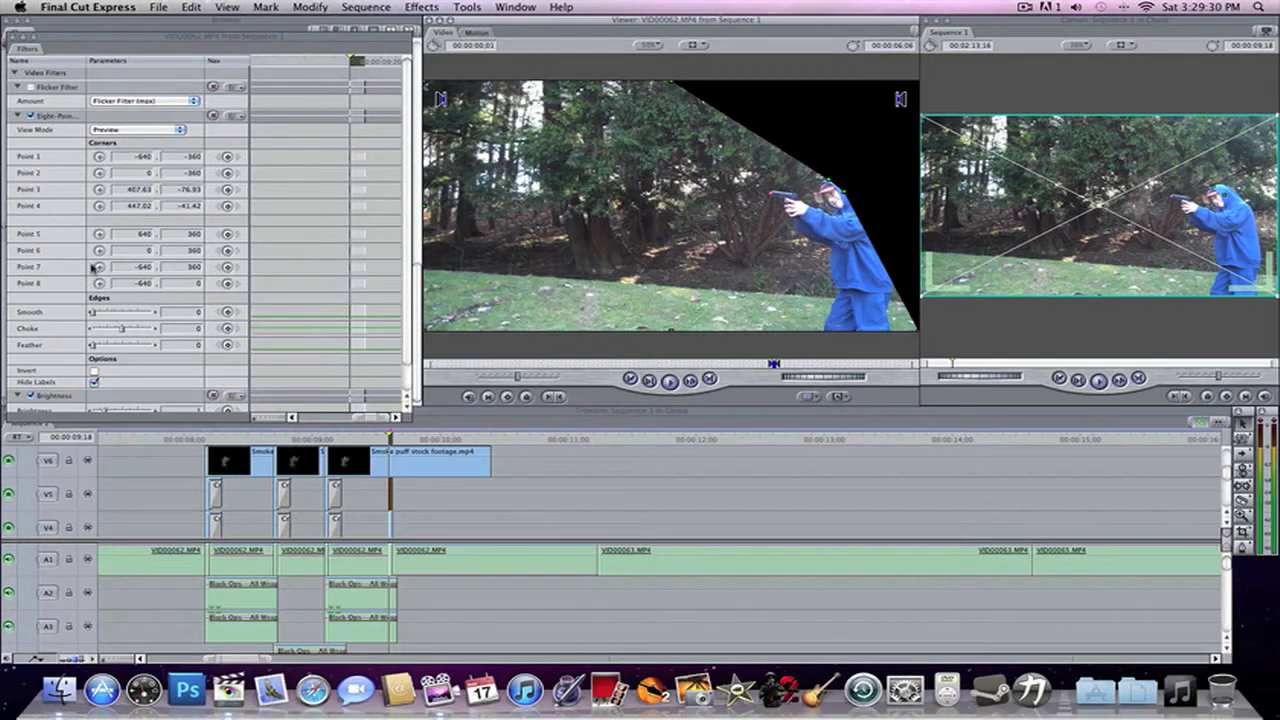
Step: Place matte Points 5, 6 and 7 beneath the shooter's face at about (445, 8), (400, -10) and (370, -18)
{"action": "left_click", "coordinate": [99, 234]}
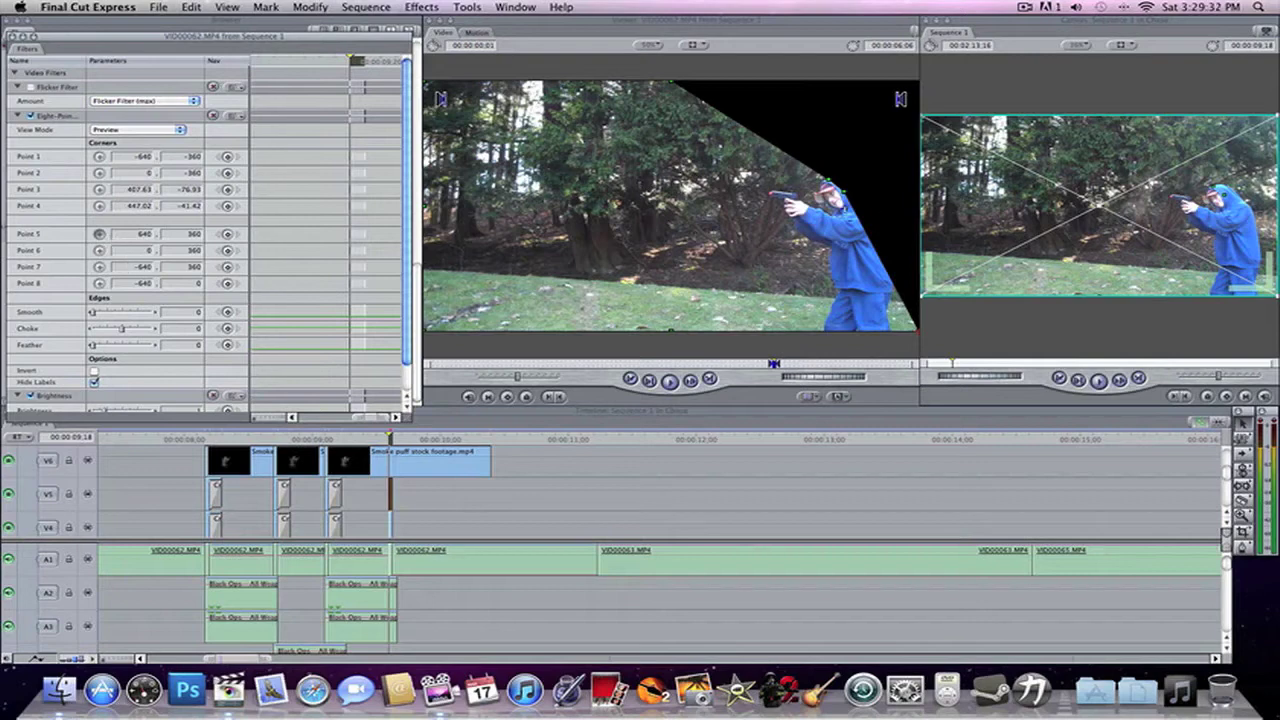
{"action": "left_click", "coordinate": [843, 208]}
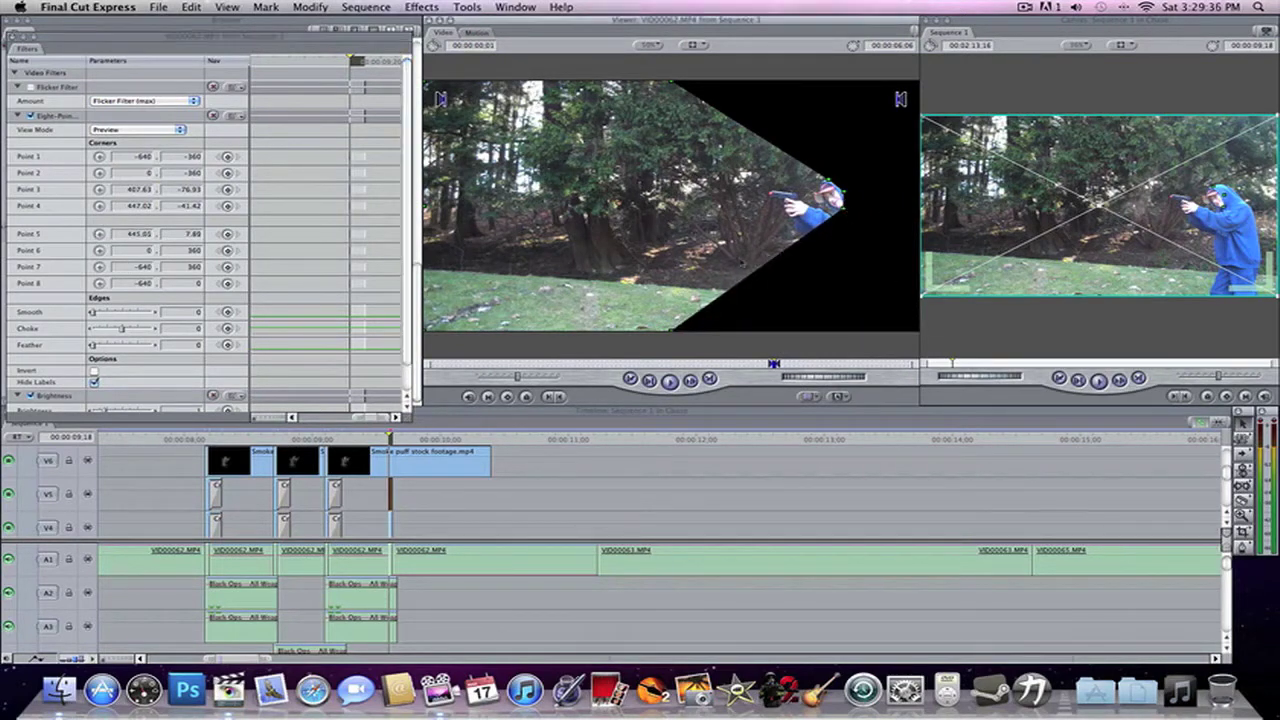
{"action": "left_click", "coordinate": [99, 250]}
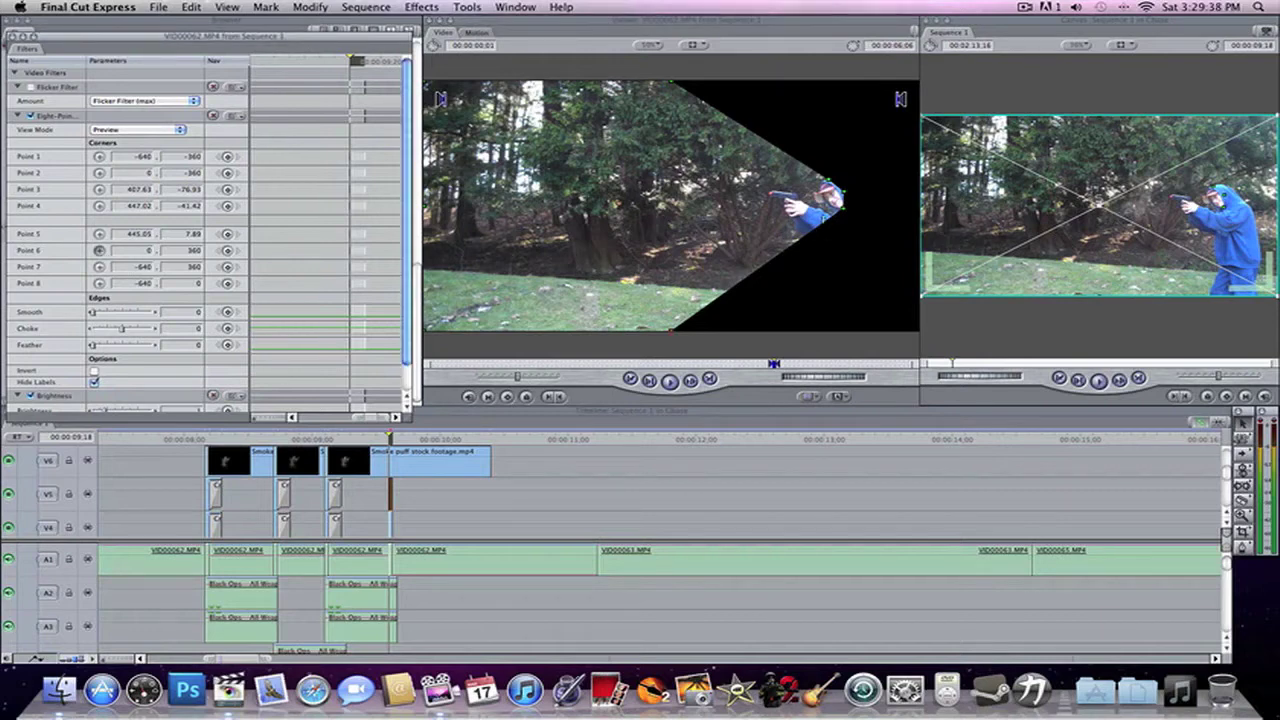
{"action": "left_click", "coordinate": [828, 202]}
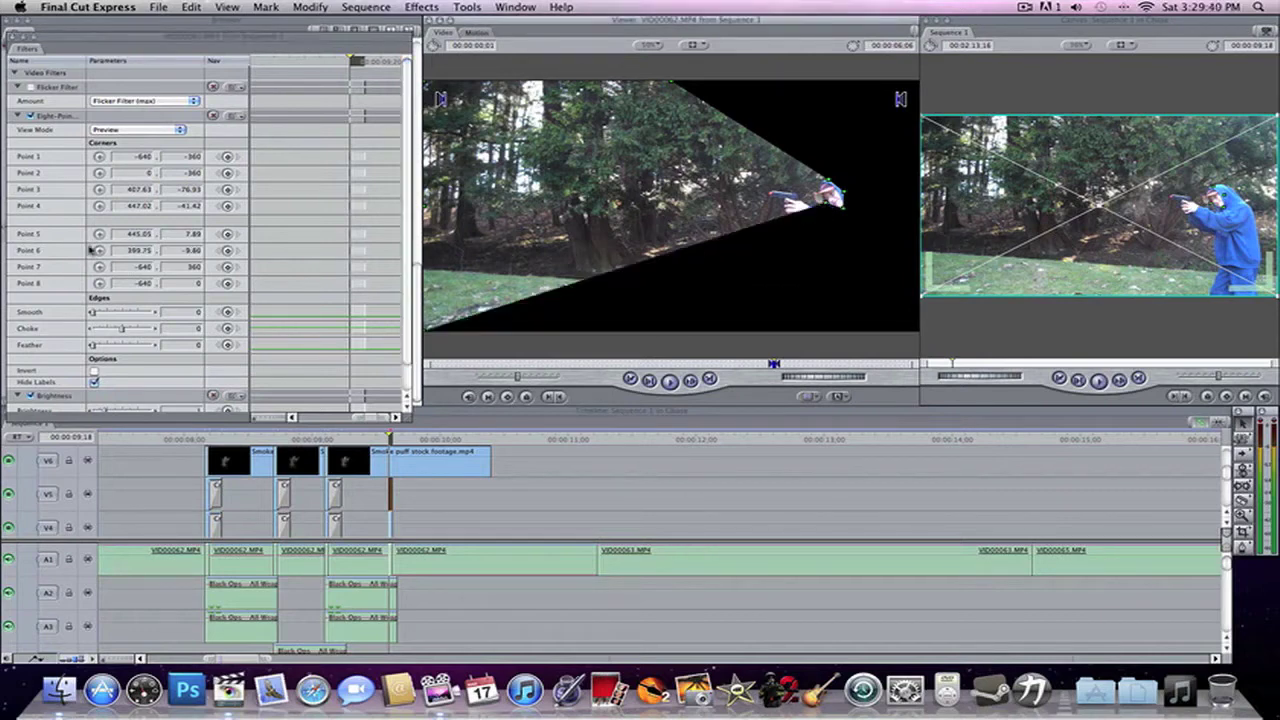
{"action": "left_click", "coordinate": [99, 267]}
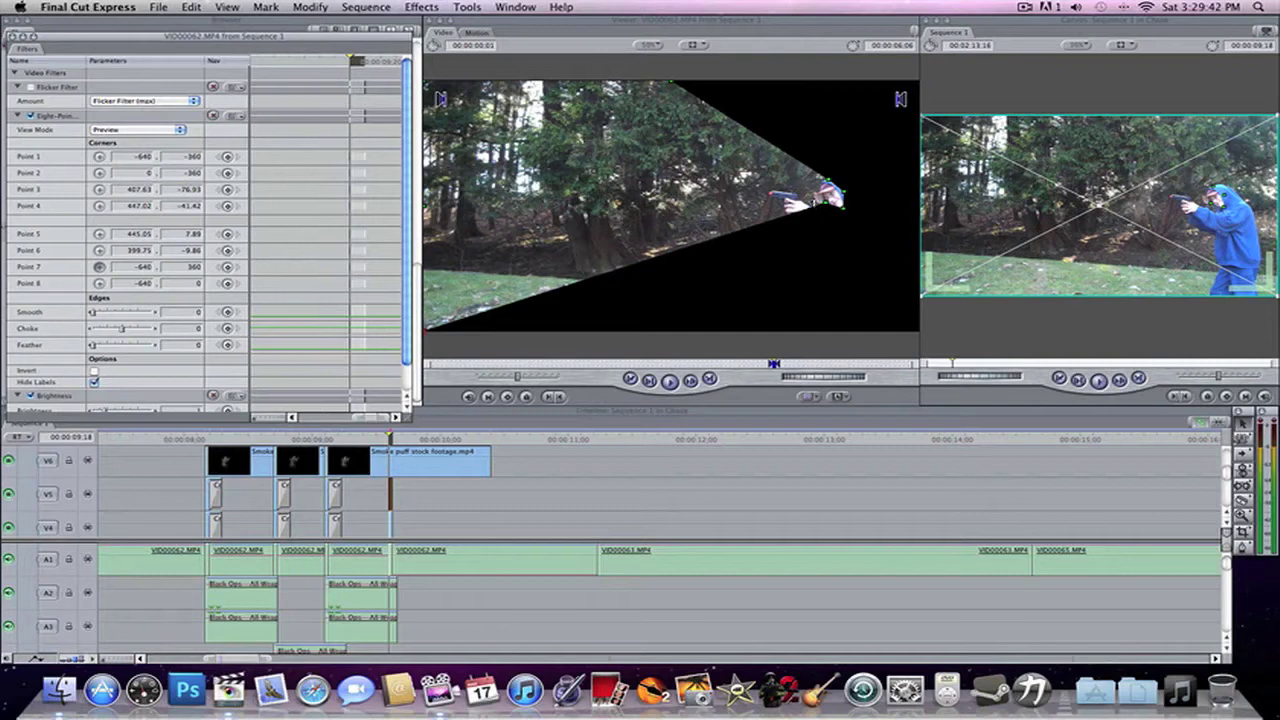
{"action": "left_click", "coordinate": [814, 205]}
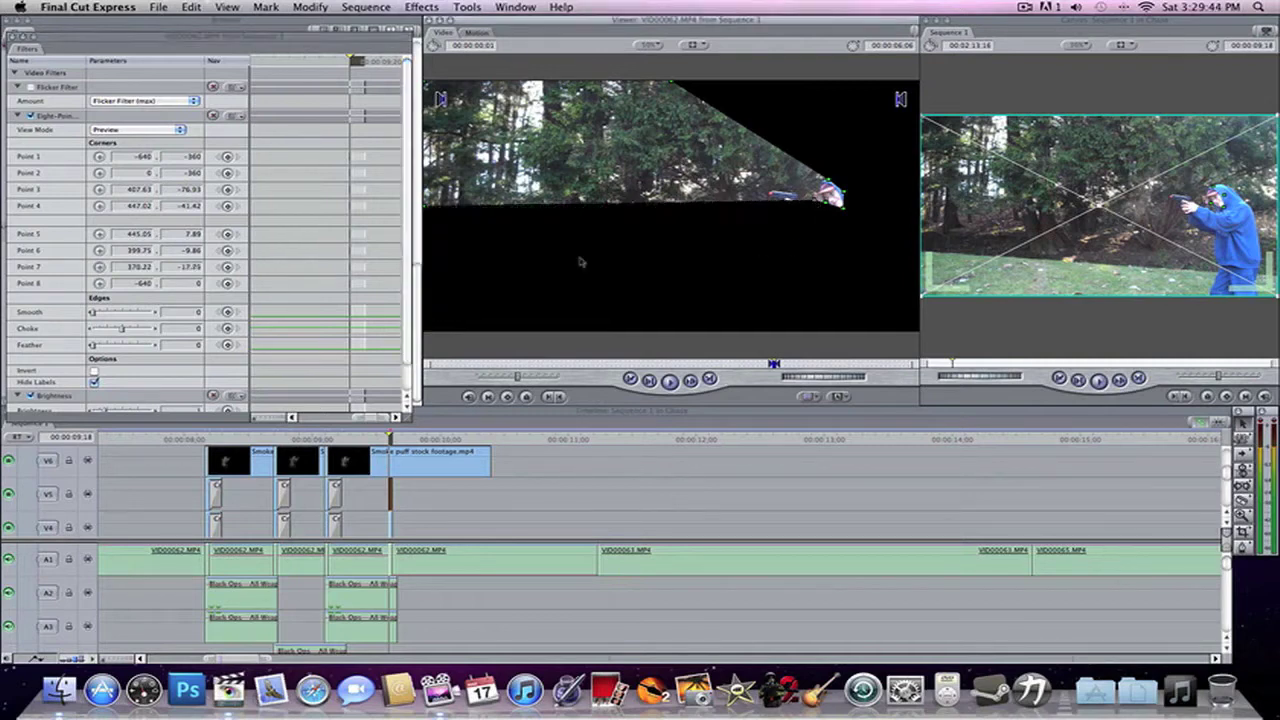
Step: Close the matte around the face with Point 8 at about (384, -41), Point 1 at (386, -61) and Point 2 at (390, -75)
{"action": "left_click", "coordinate": [100, 284]}
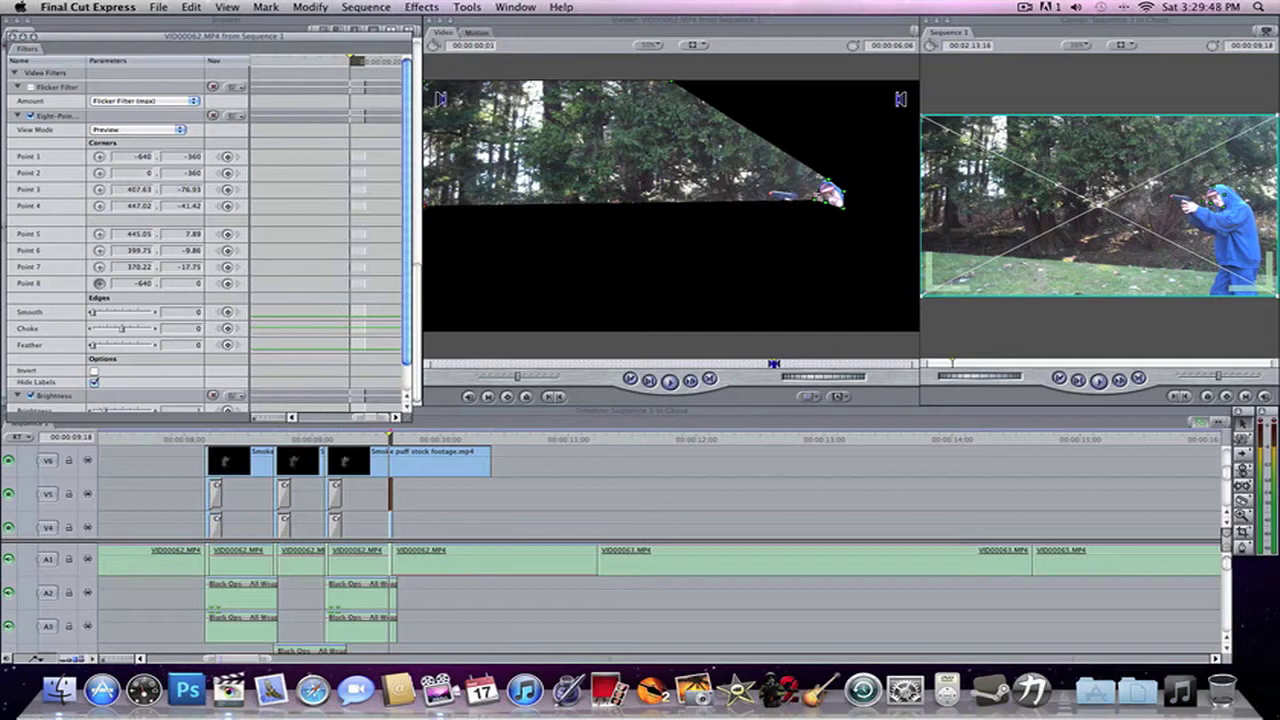
{"action": "left_click", "coordinate": [820, 190]}
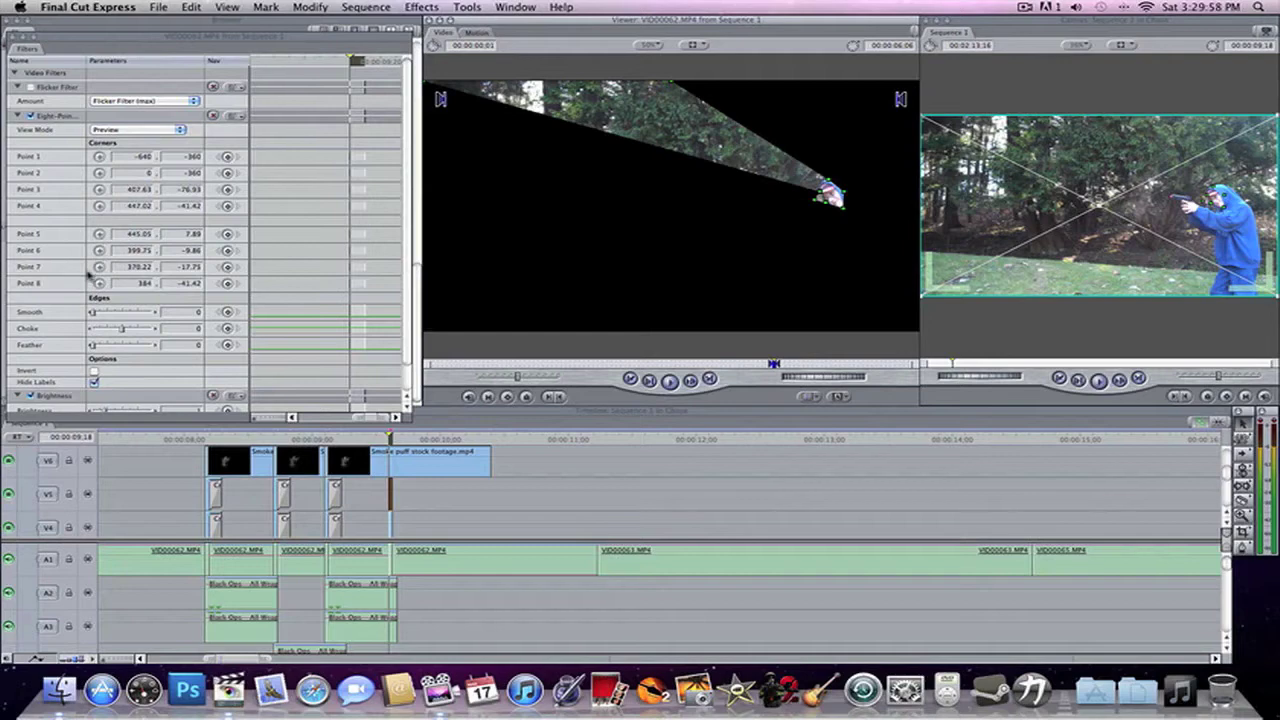
{"action": "left_click", "coordinate": [102, 157]}
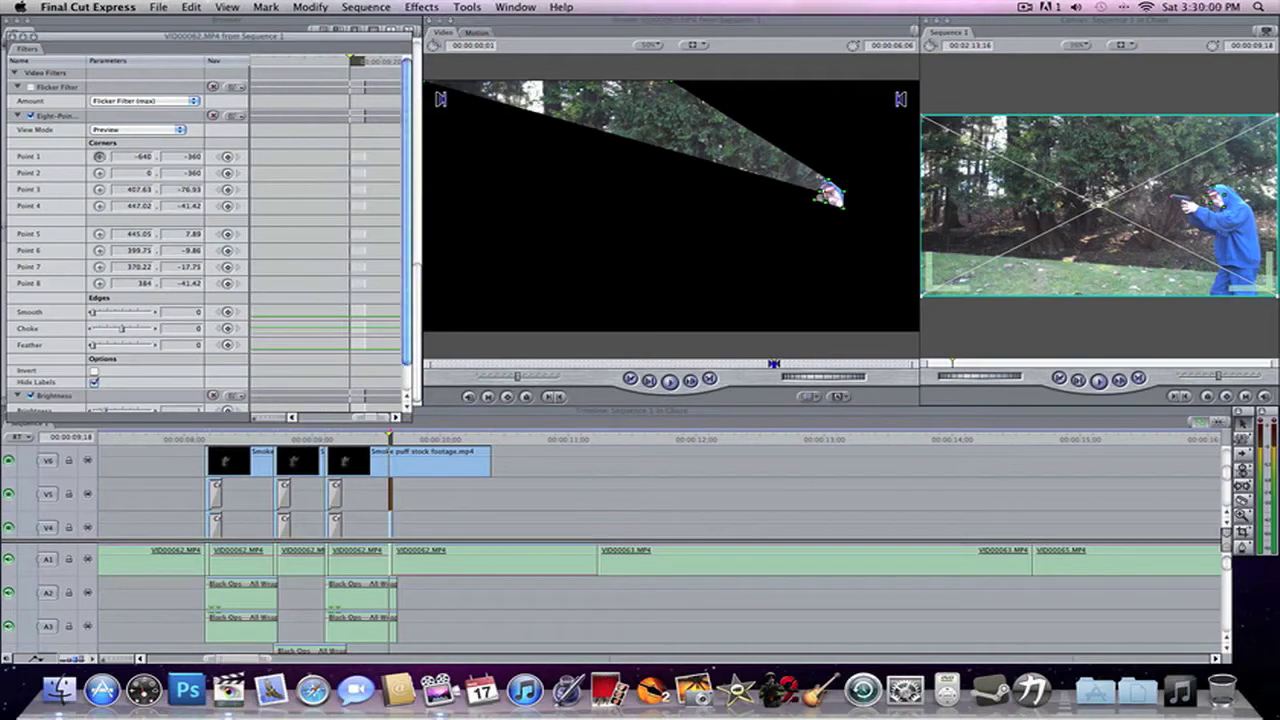
{"action": "left_click", "coordinate": [821, 182]}
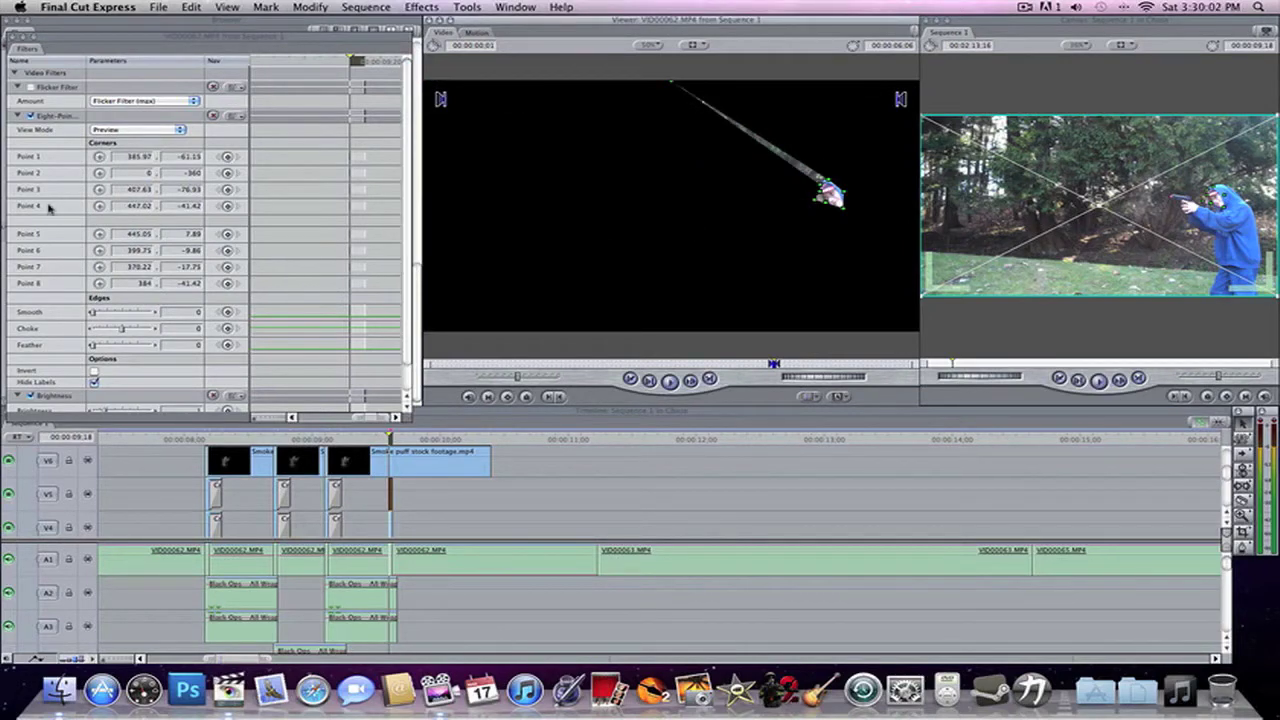
{"action": "left_click", "coordinate": [100, 173]}
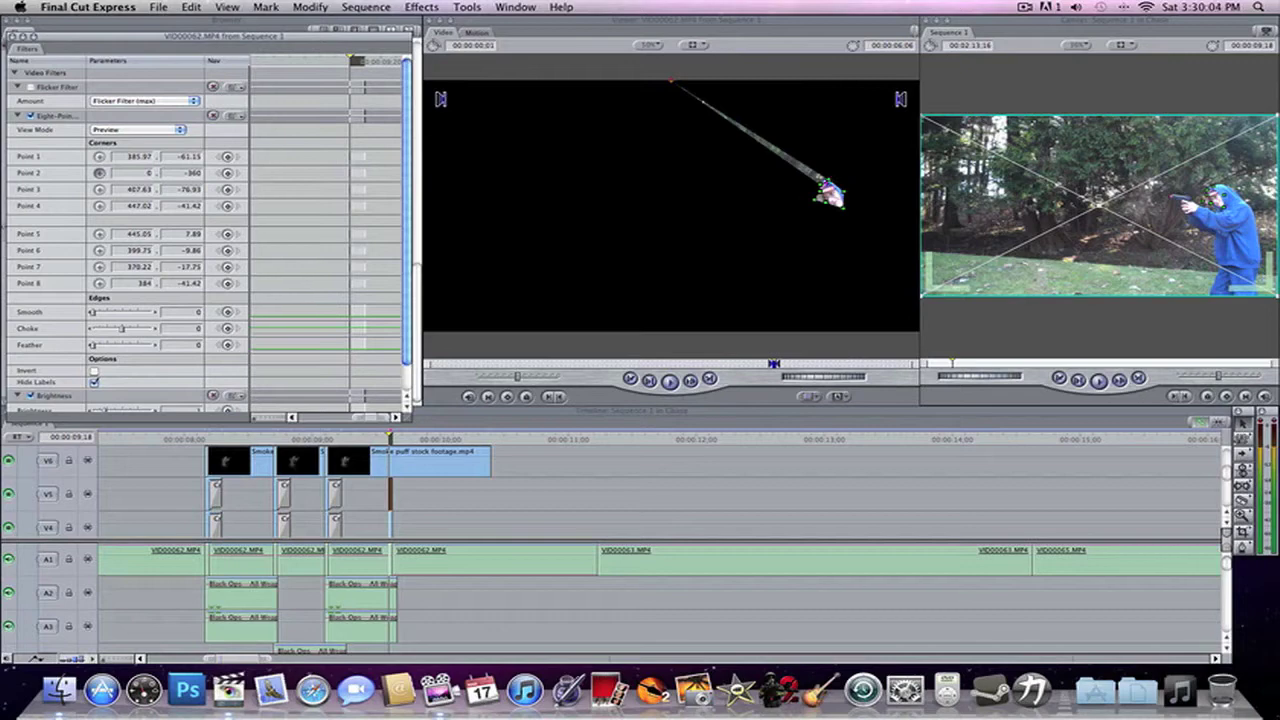
{"action": "left_click", "coordinate": [822, 177]}
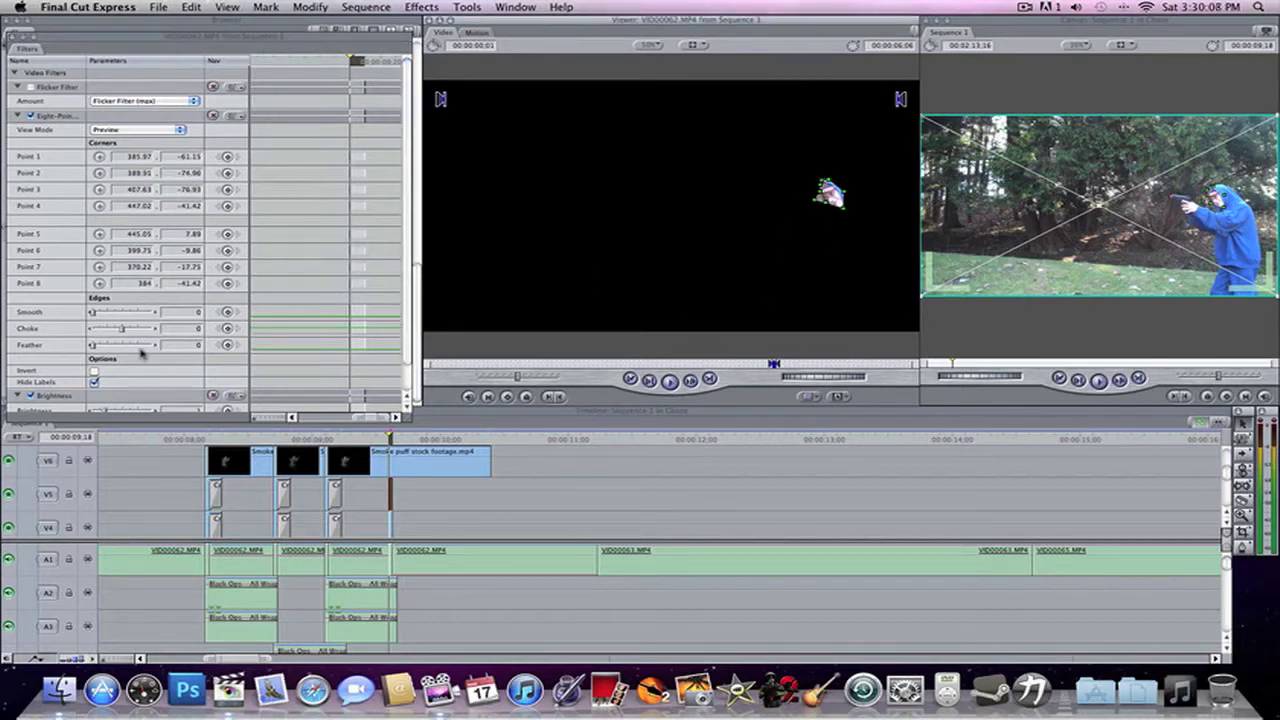
Step: Set the face matte's Feather to 100 and the Brightness filter to 1.25
{"action": "left_click_drag", "start_coordinate": [135, 346], "coordinate": [175, 349]}
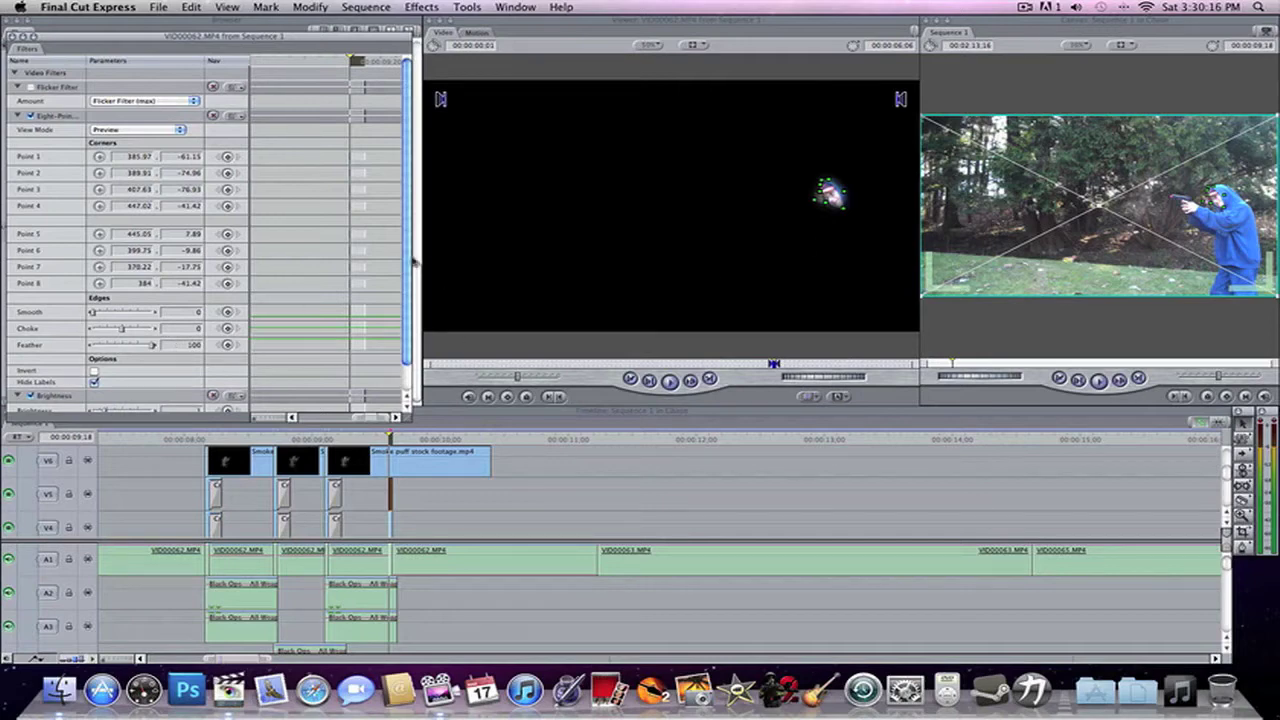
{"action": "scroll", "coordinate": [395, 300], "scroll_direction": "down", "scroll_amount": 1}
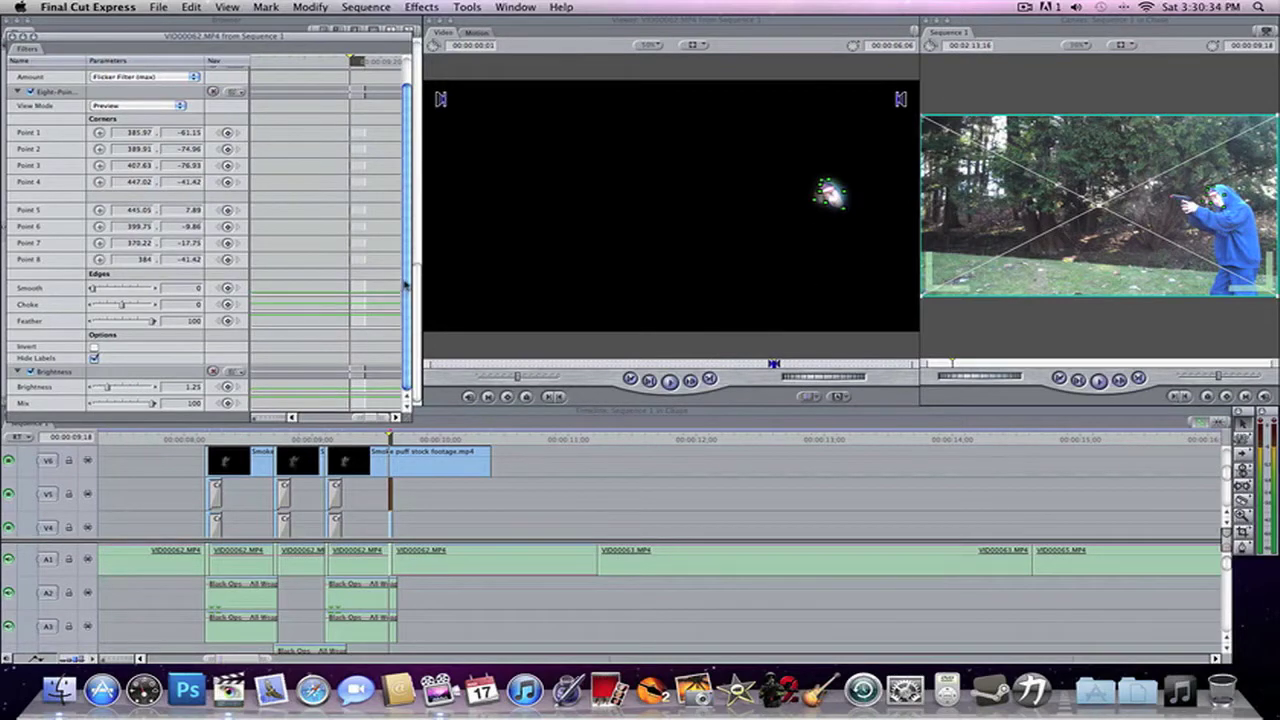
{"action": "scroll", "coordinate": [405, 285], "scroll_direction": "up", "scroll_amount": 2}
Step: Deselect the V5 copy, render the sequence, and step between neighbouring frames around 00:00:09:18 to check the brightened face
{"action": "left_click", "coordinate": [414, 506]}
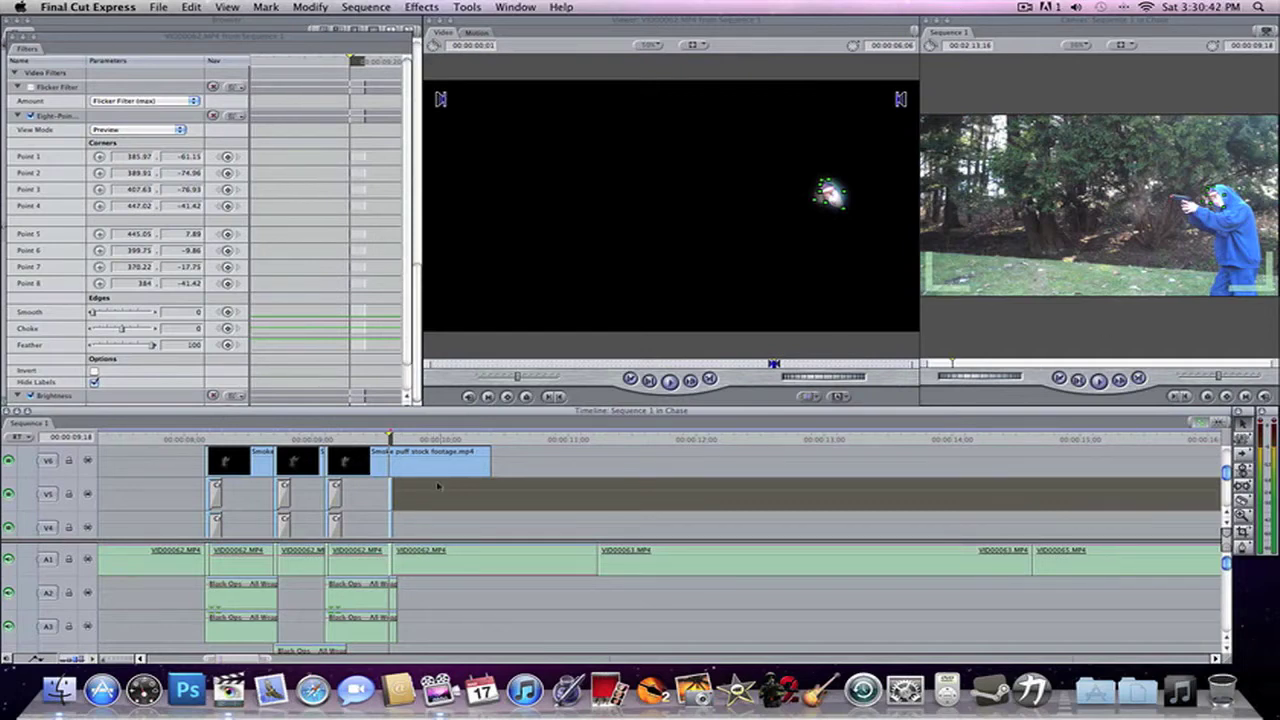
{"action": "key", "text": "super+r"}
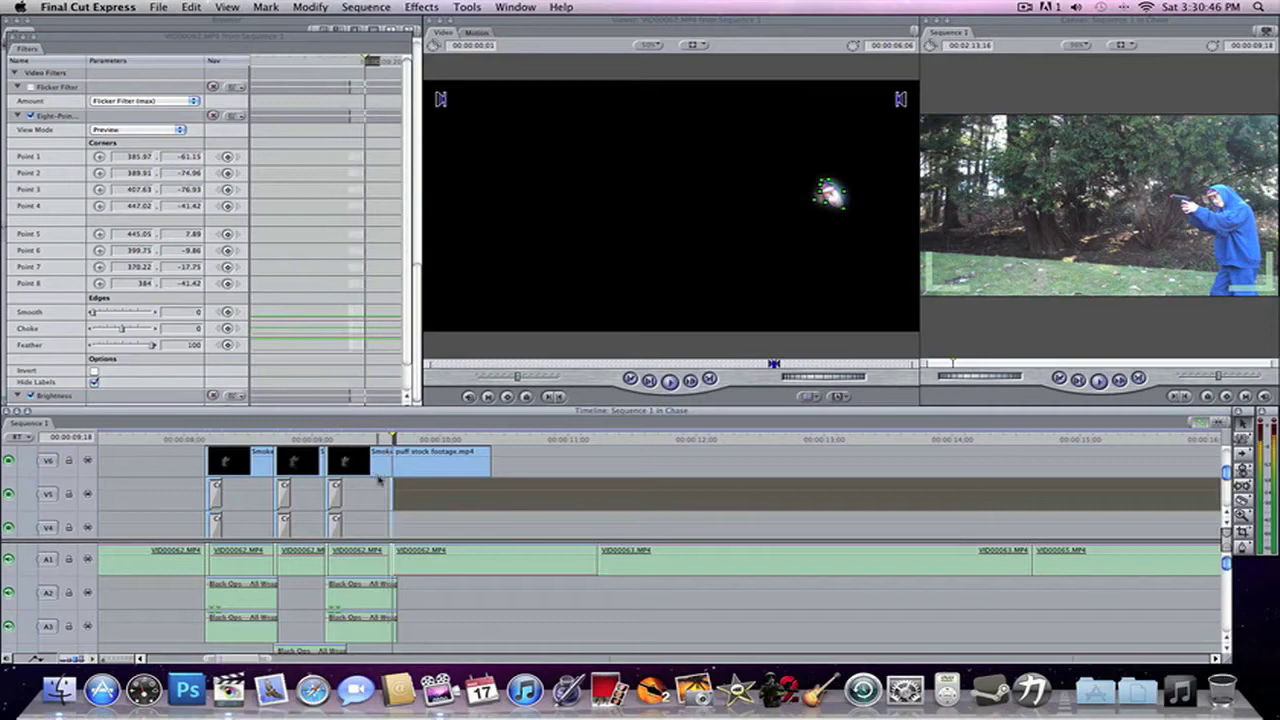
{"action": "key", "text": "Right"}
{"action": "key", "text": "Left"}
{"action": "key", "text": "Left"}
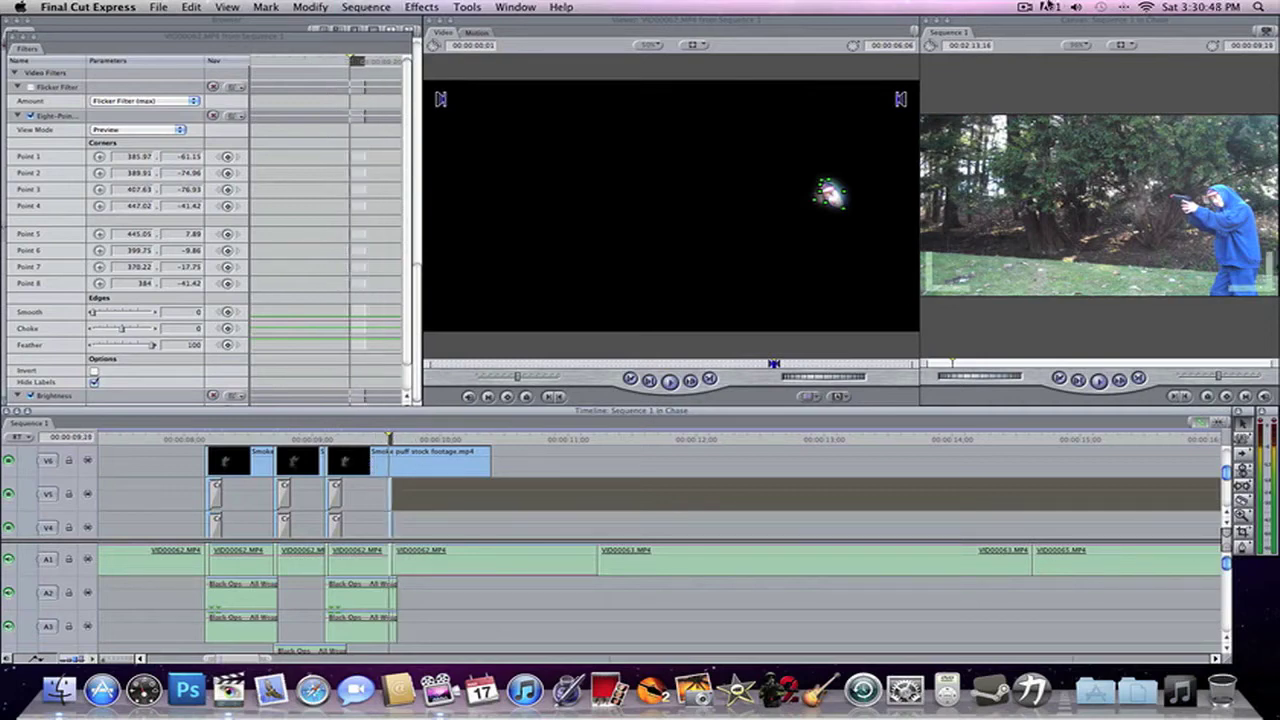
{"action": "left_click", "coordinate": [1023, 9]}
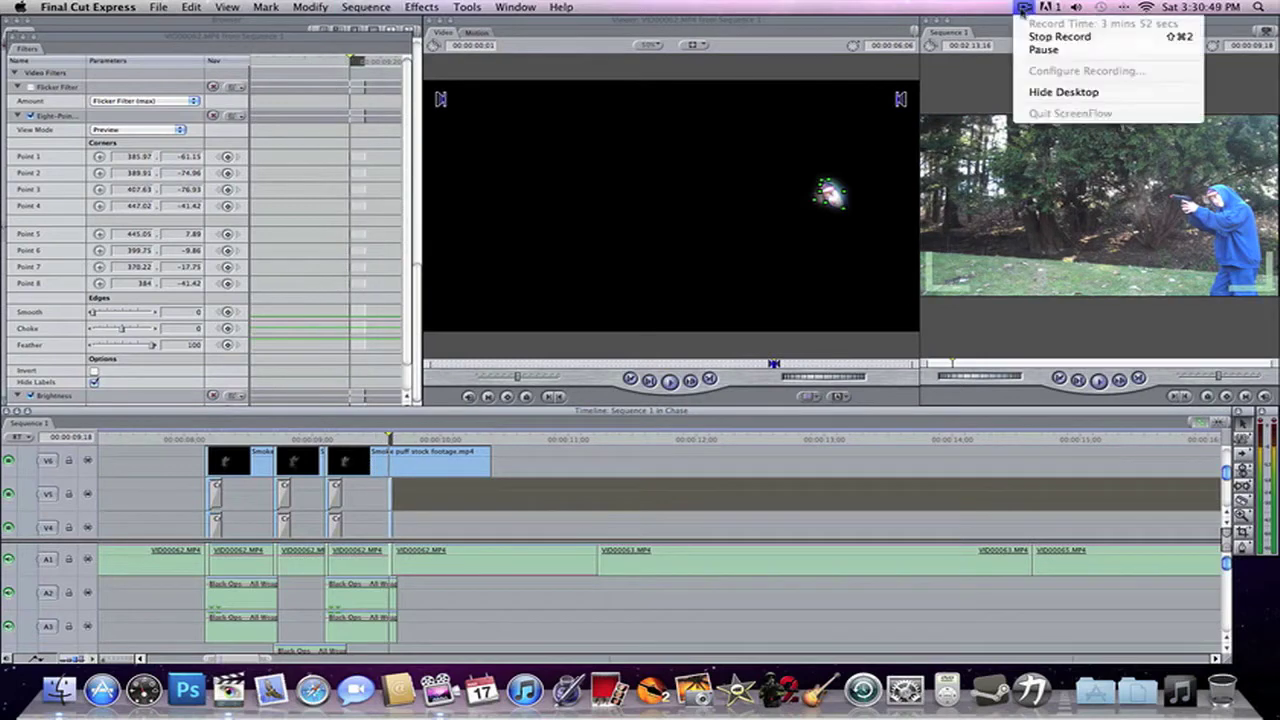
{"action": "left_click", "coordinate": [968, 12]}
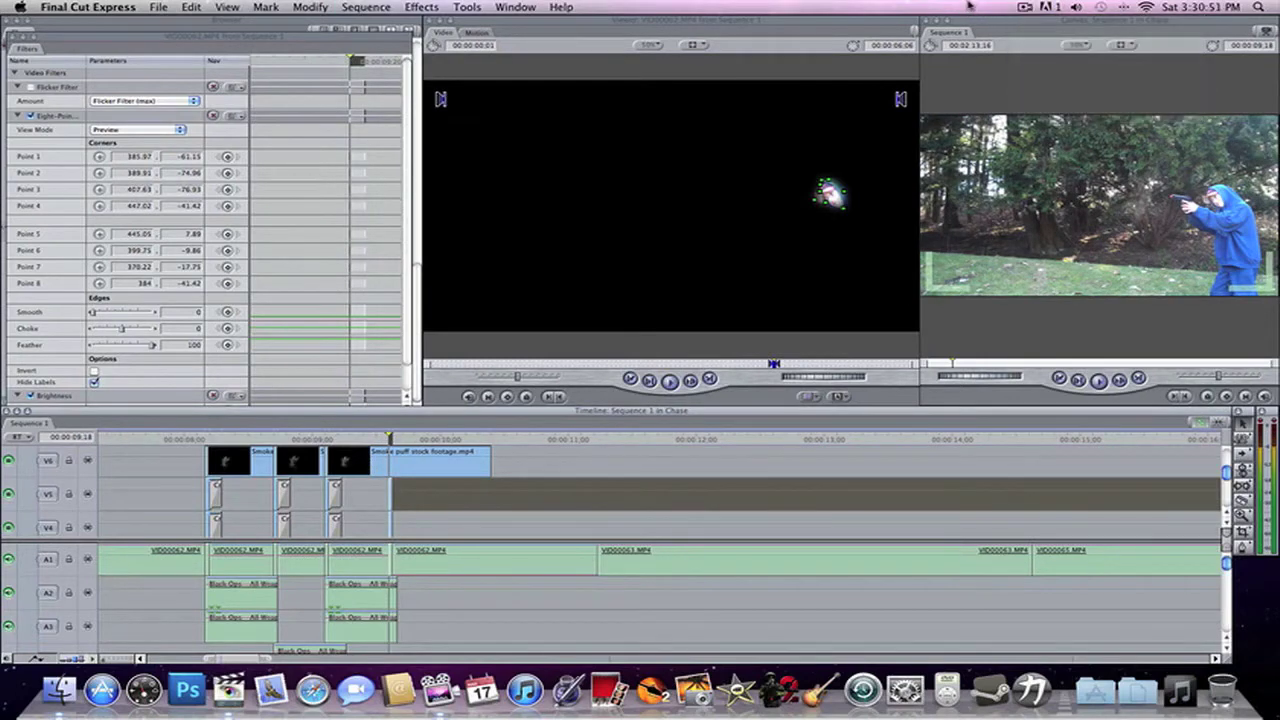
{"action": "left_click", "coordinate": [1023, 10]}
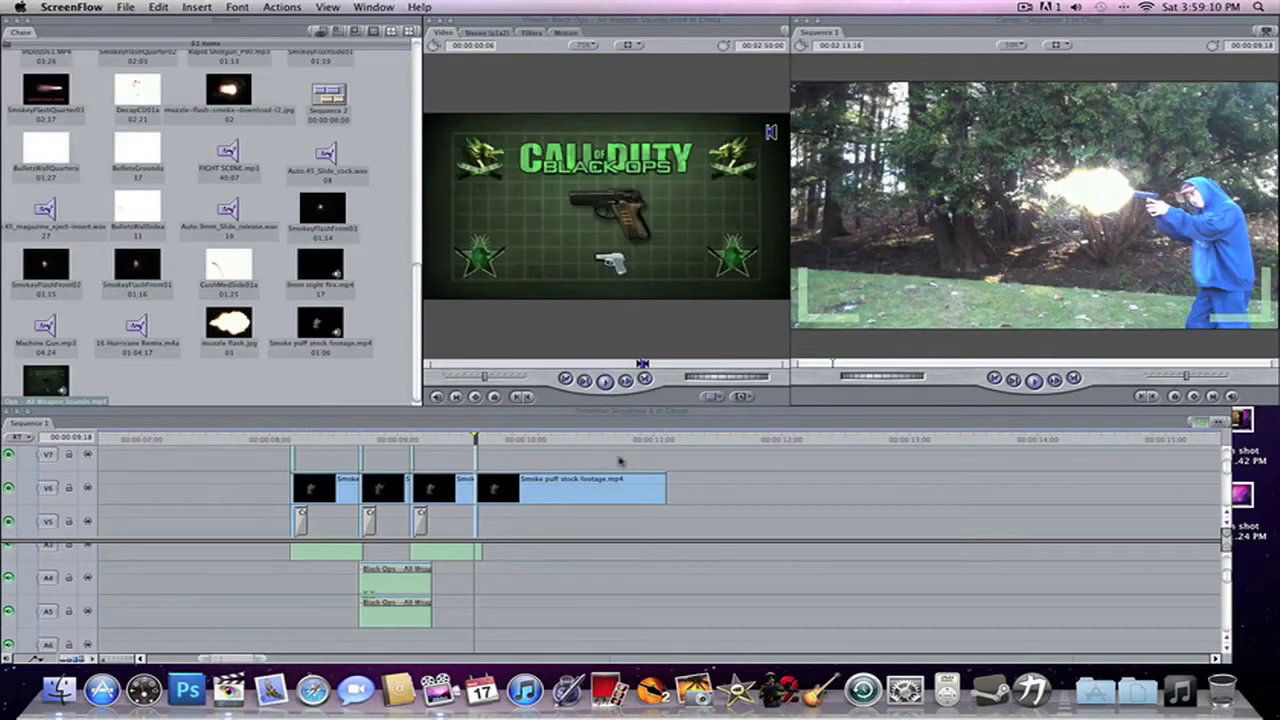
Step: Look over the stacked clips on tracks V3 to V7 and compare the frames at 00:00:09:17 and 00:00:09:18
{"action": "left_click", "coordinate": [1222, 482]}
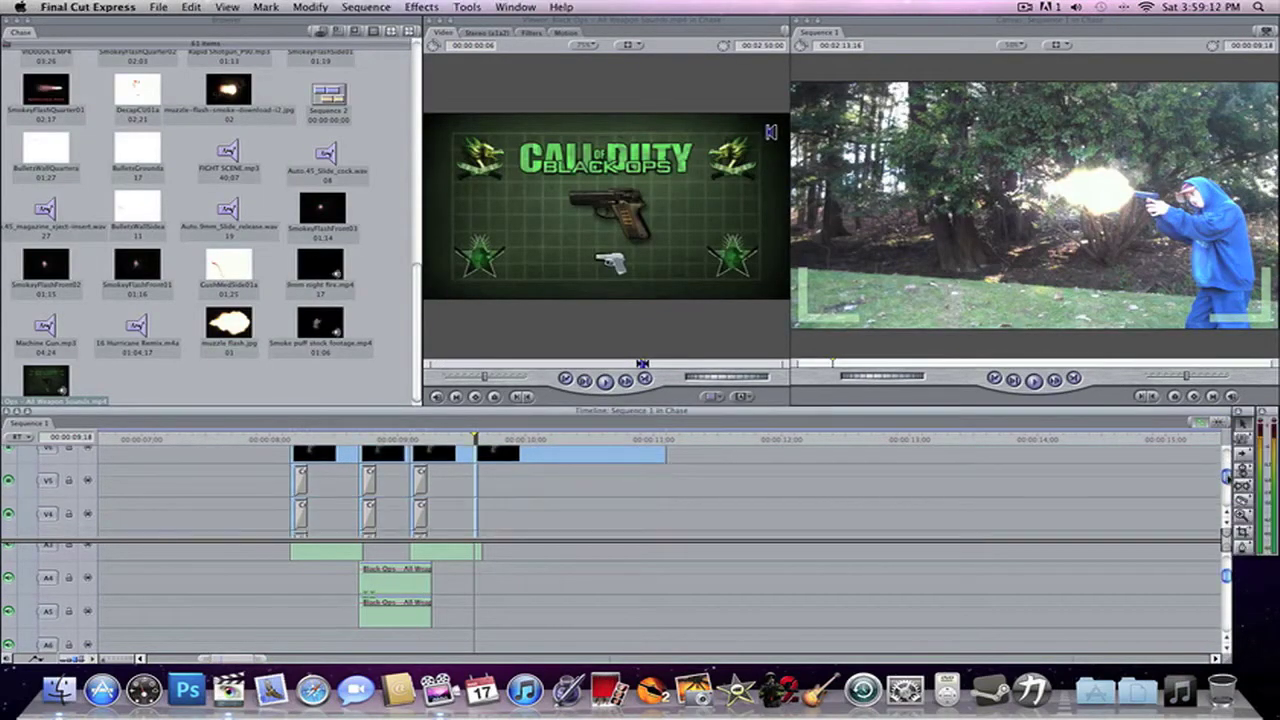
{"action": "scroll", "coordinate": [1226, 478], "scroll_direction": "up", "scroll_amount": 2}
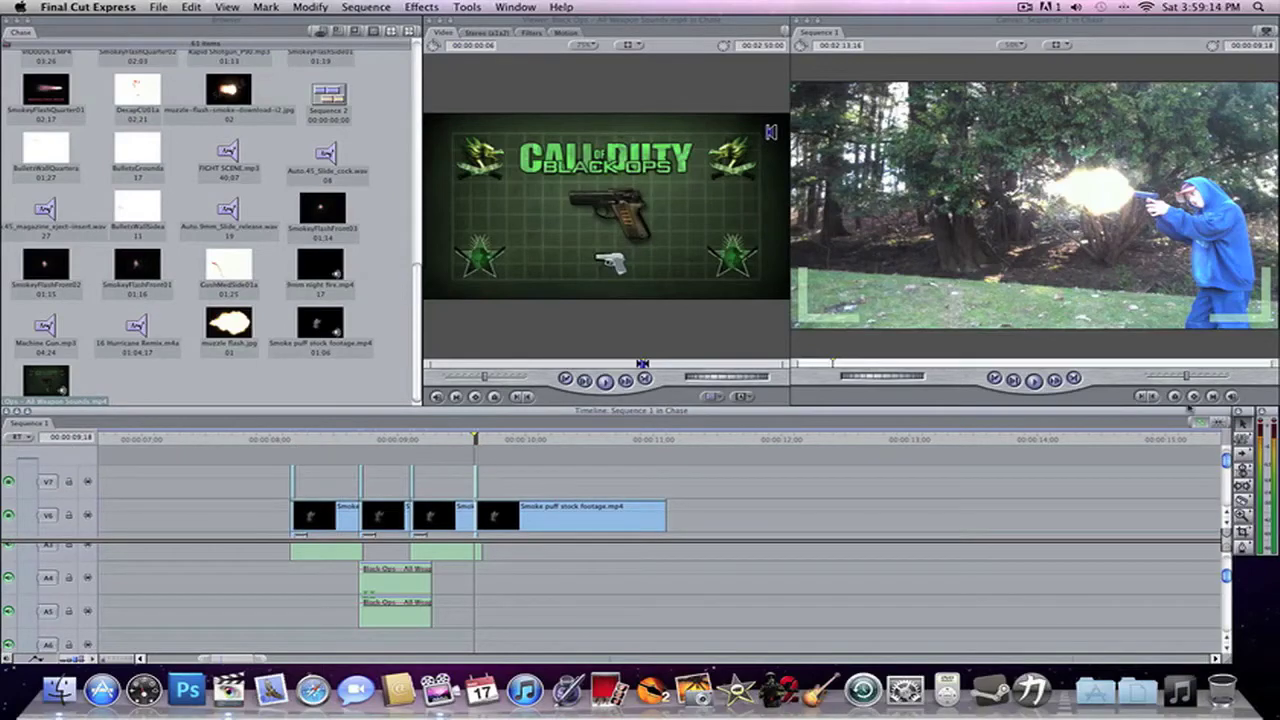
{"action": "scroll", "coordinate": [1226, 468], "scroll_direction": "down", "scroll_amount": 3}
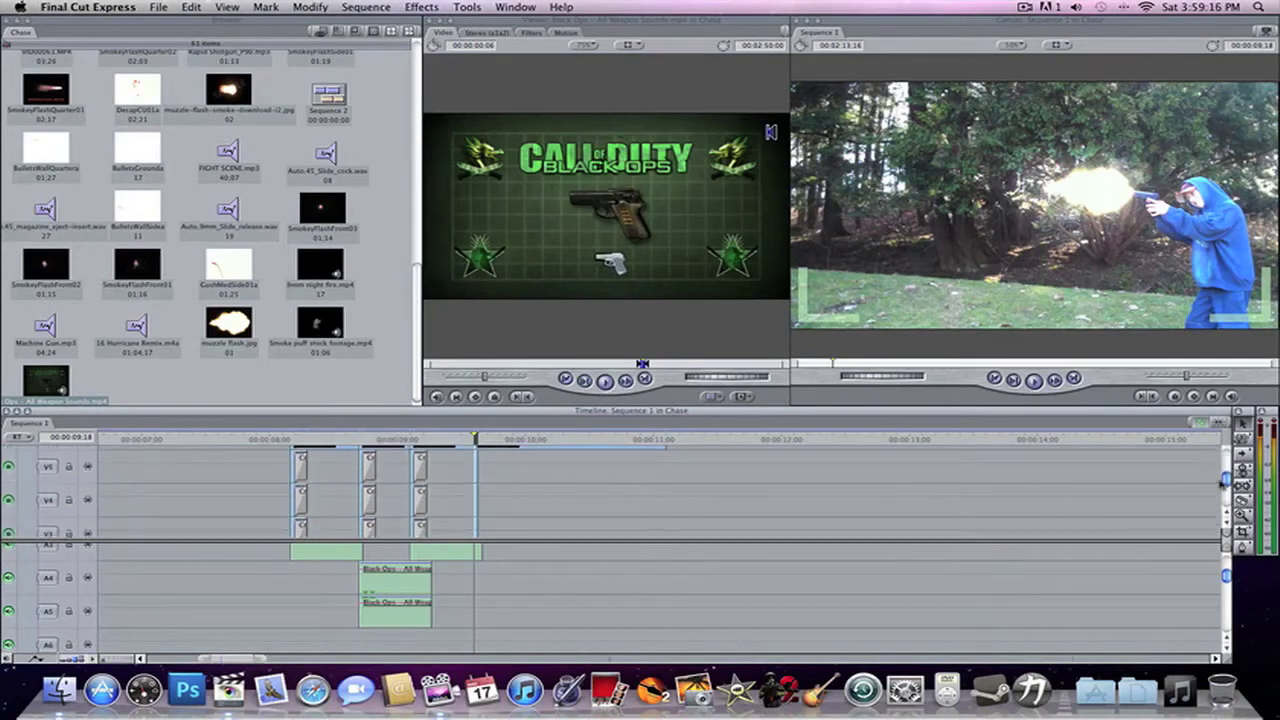
{"action": "scroll", "coordinate": [1210, 487], "scroll_direction": "up", "scroll_amount": 2}
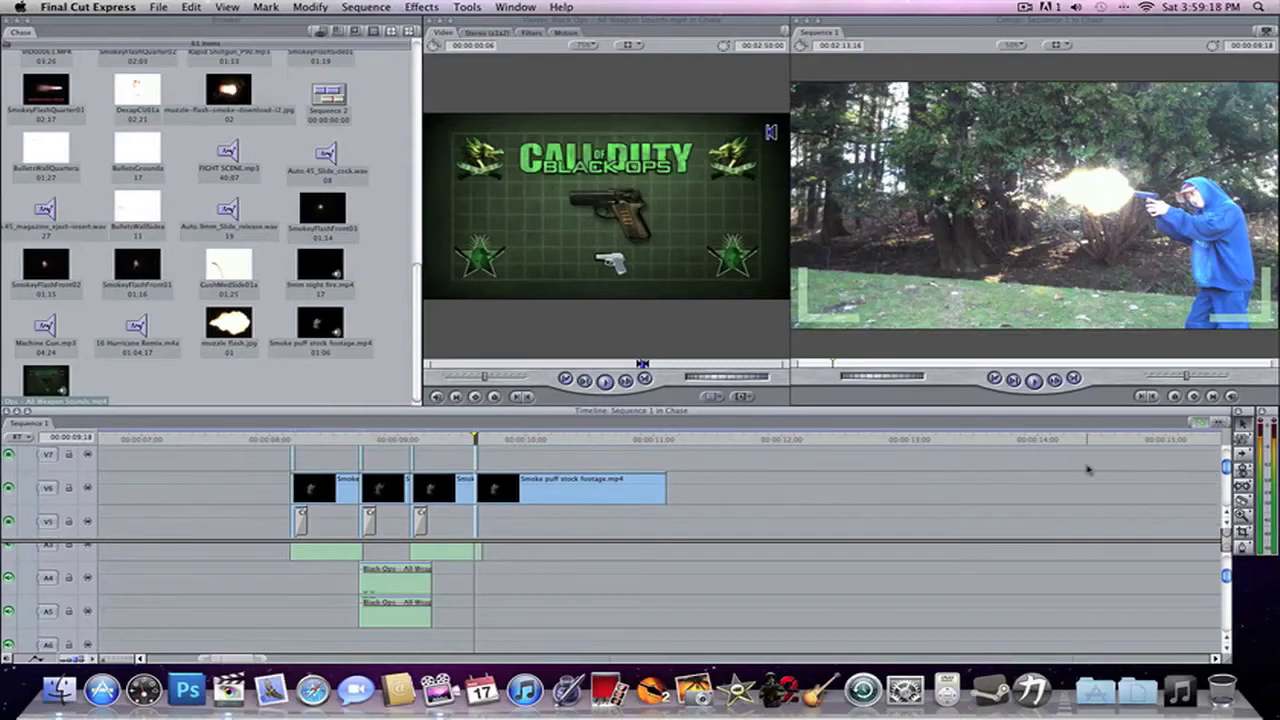
{"action": "key", "text": "Left"}
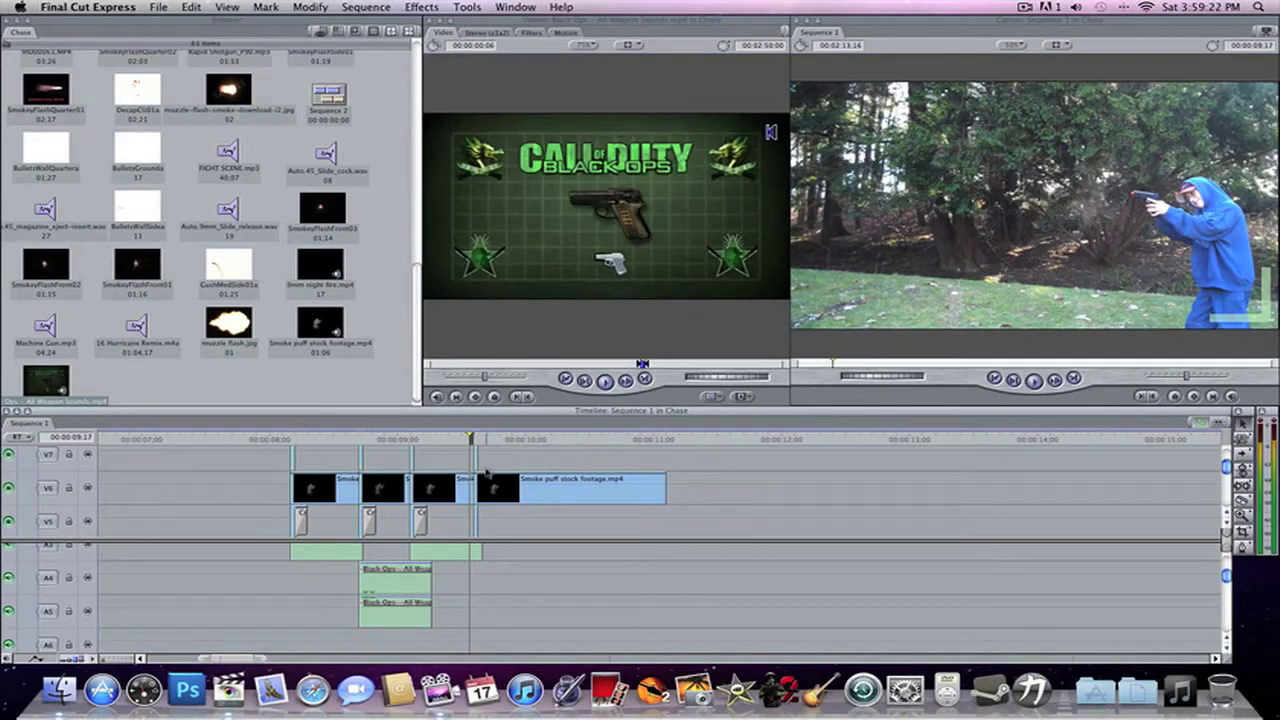
{"action": "key", "text": "Right"}
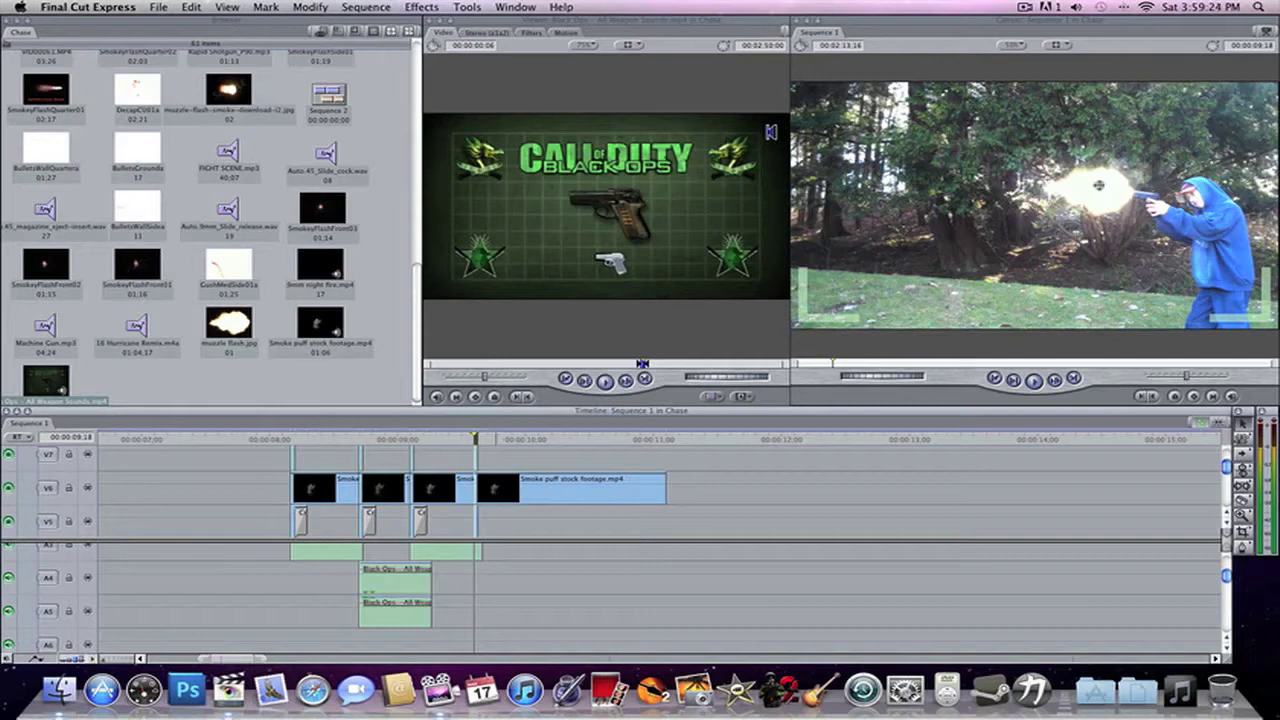
Step: Copy and delete the last smoke puff clip on V6 and the muzzle flash clip on V7 at 00:00:09:18, and render the sequence
{"action": "left_click", "coordinate": [494, 487]}
{"action": "left_click", "coordinate": [477, 458], "text": "super"}
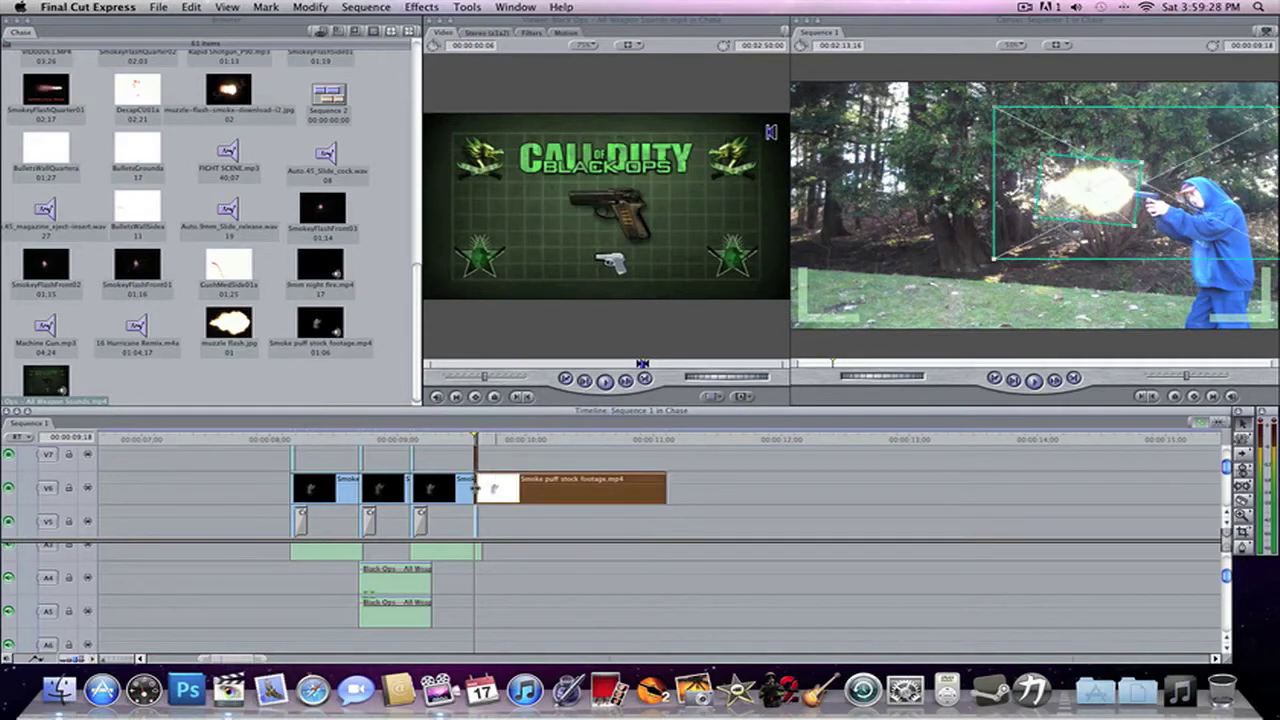
{"action": "key", "text": "super+c"}
{"action": "key", "text": "Delete"}
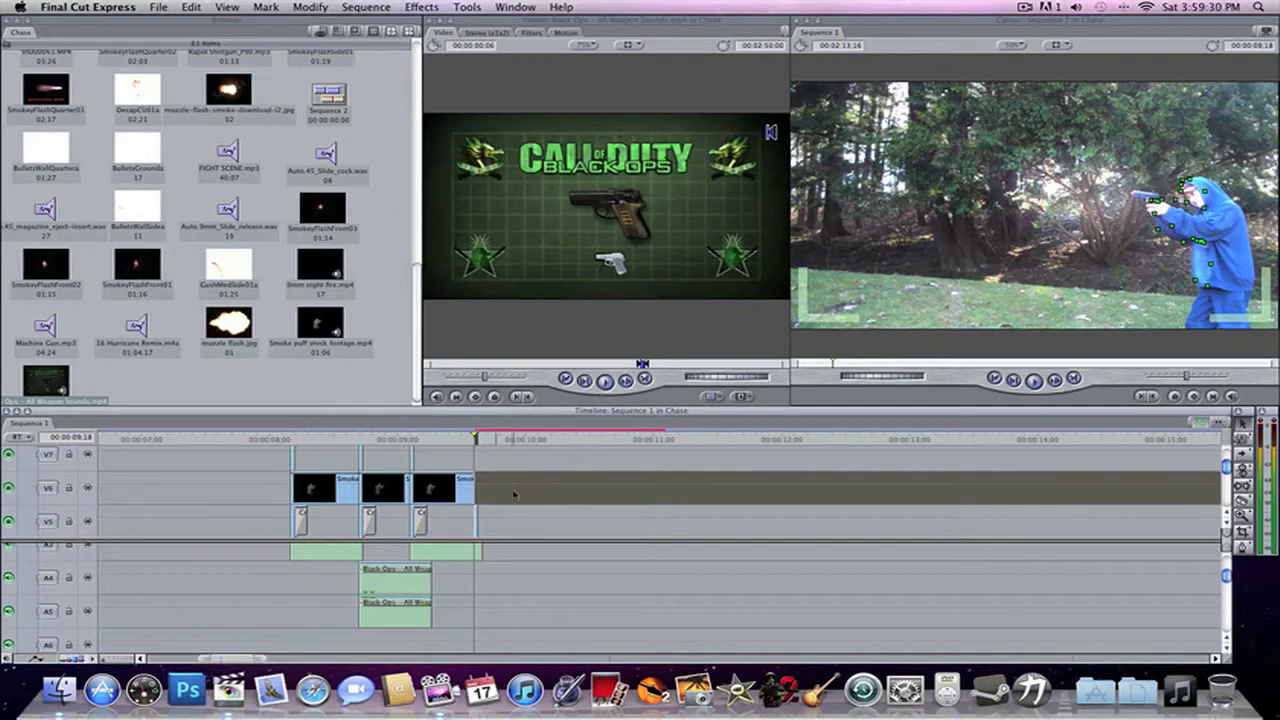
{"action": "key", "text": "alt+r"}
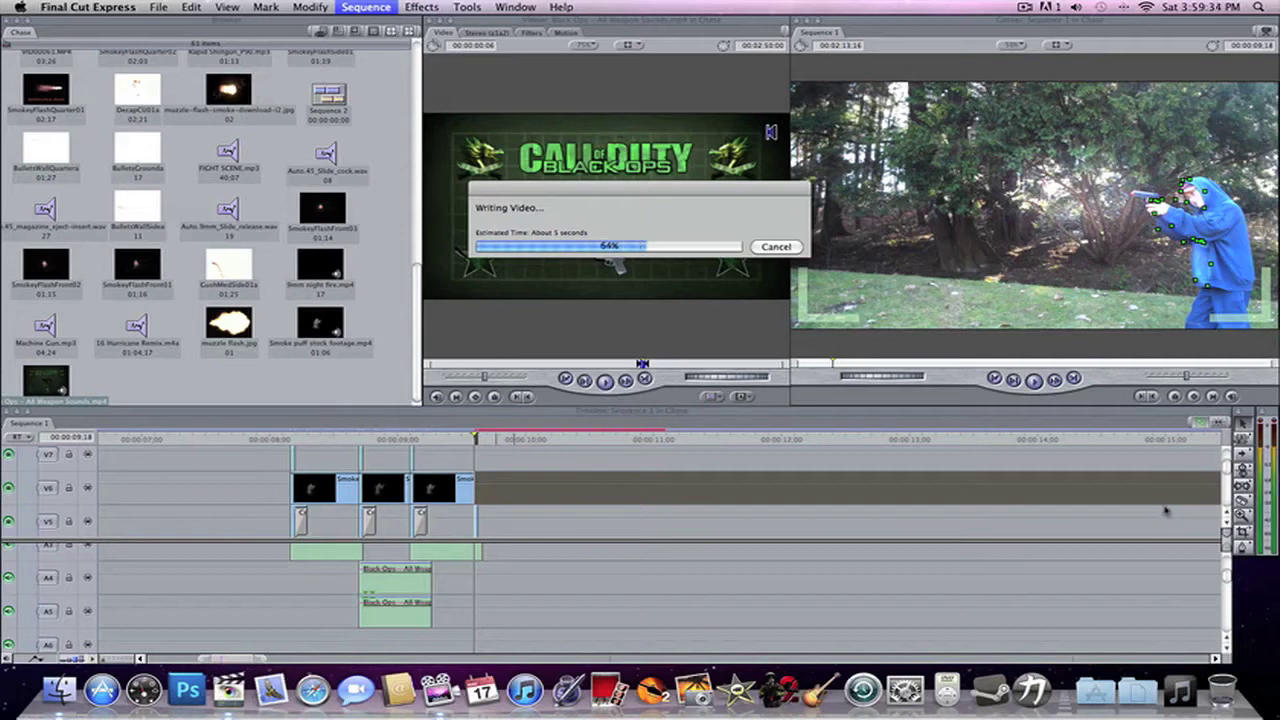
Step: Open the filters of the V2 clip at 00:00:09:18, turn off Mask Feather, and compare the frame with Mask Shape off and on
{"action": "left_click_drag", "start_coordinate": [1226, 470], "coordinate": [1217, 527]}
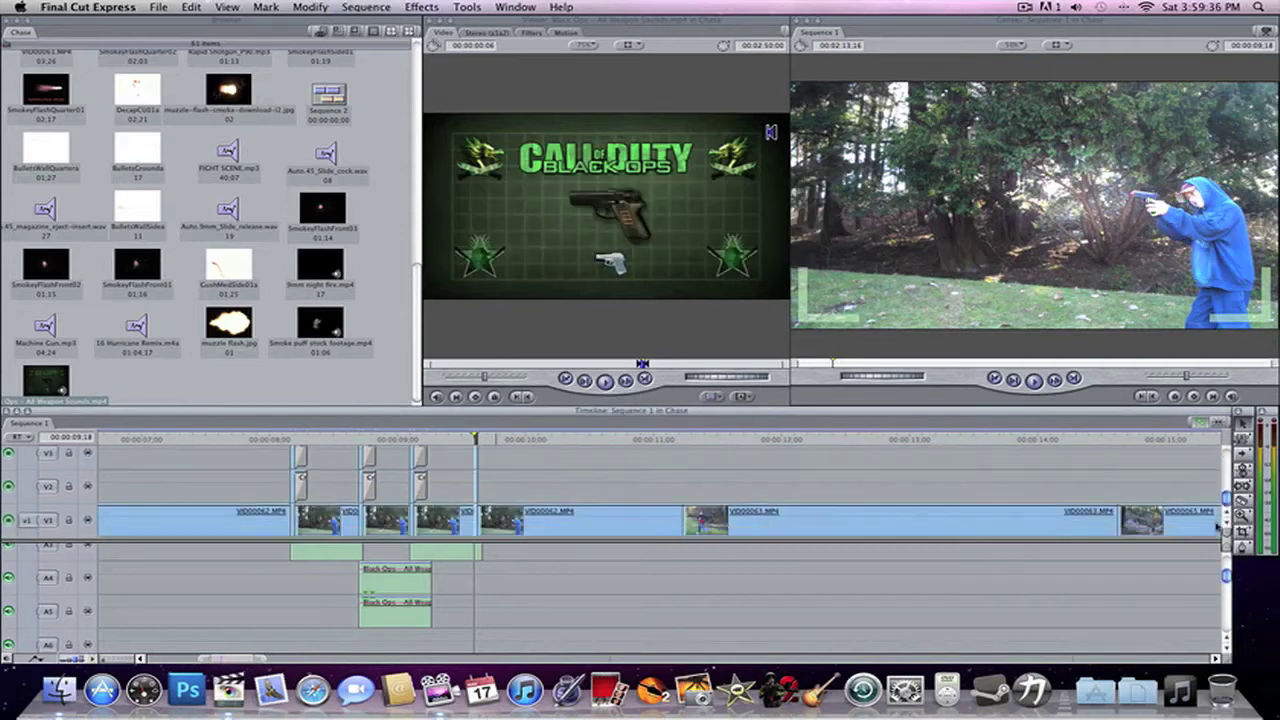
{"action": "left_click", "coordinate": [476, 484]}
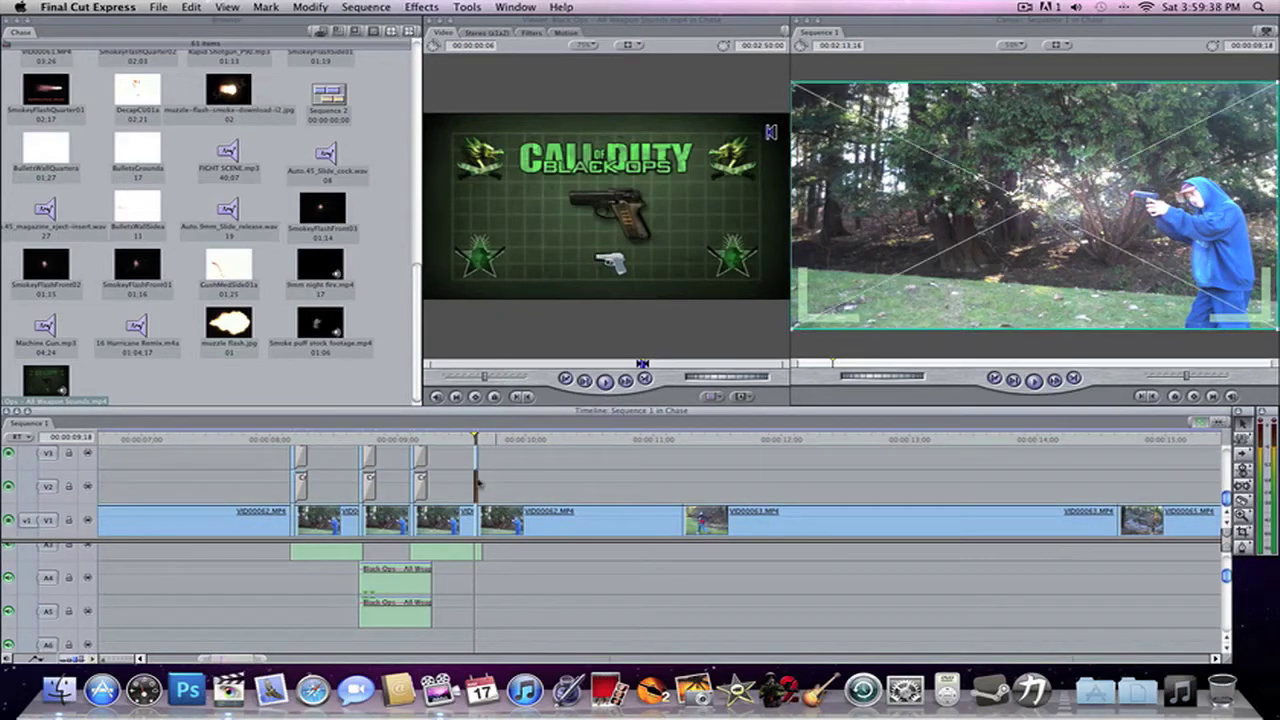
{"action": "double_click", "coordinate": [476, 486]}
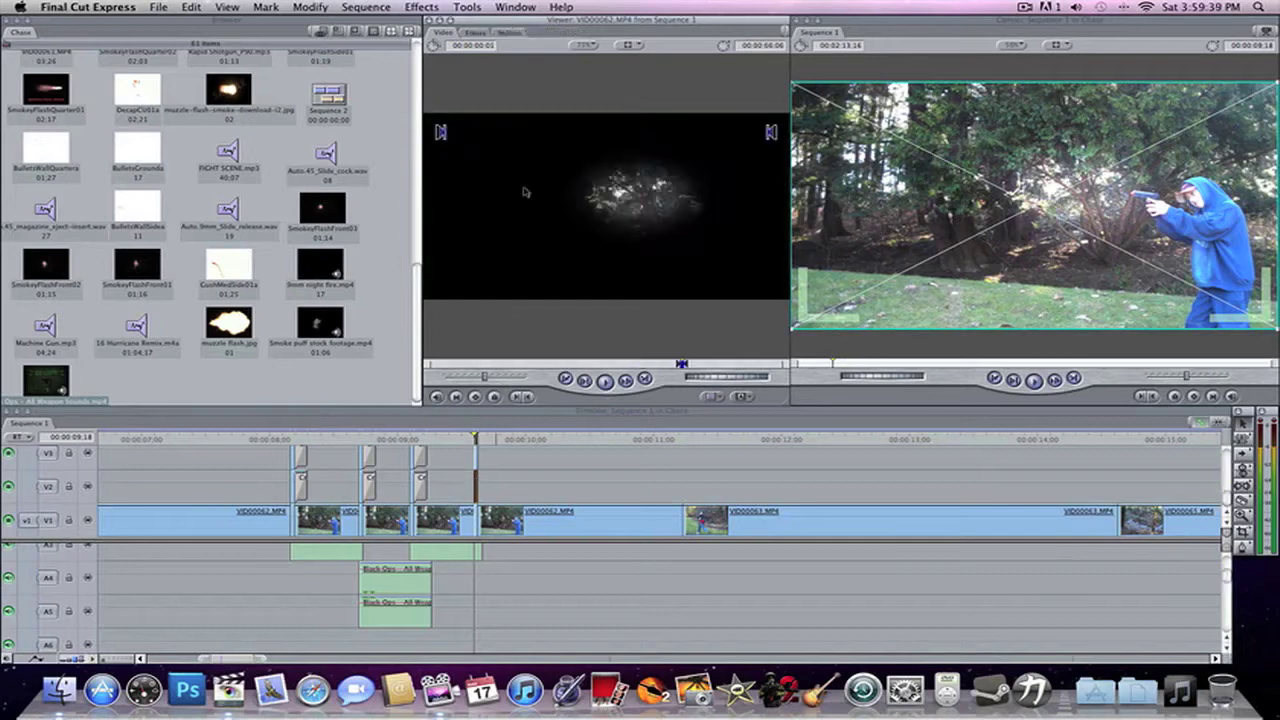
{"action": "left_click", "coordinate": [474, 33]}
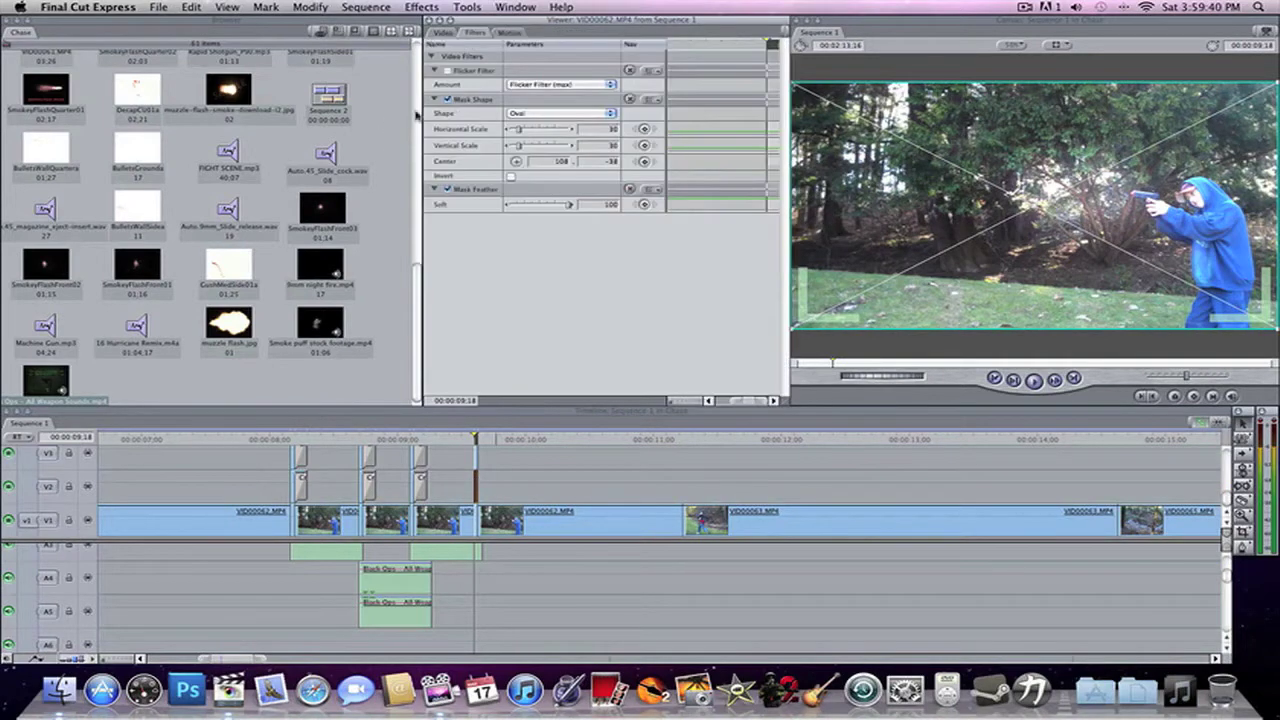
{"action": "left_click", "coordinate": [535, 116]}
{"action": "left_click", "coordinate": [523, 113]}
{"action": "left_click", "coordinate": [445, 100]}
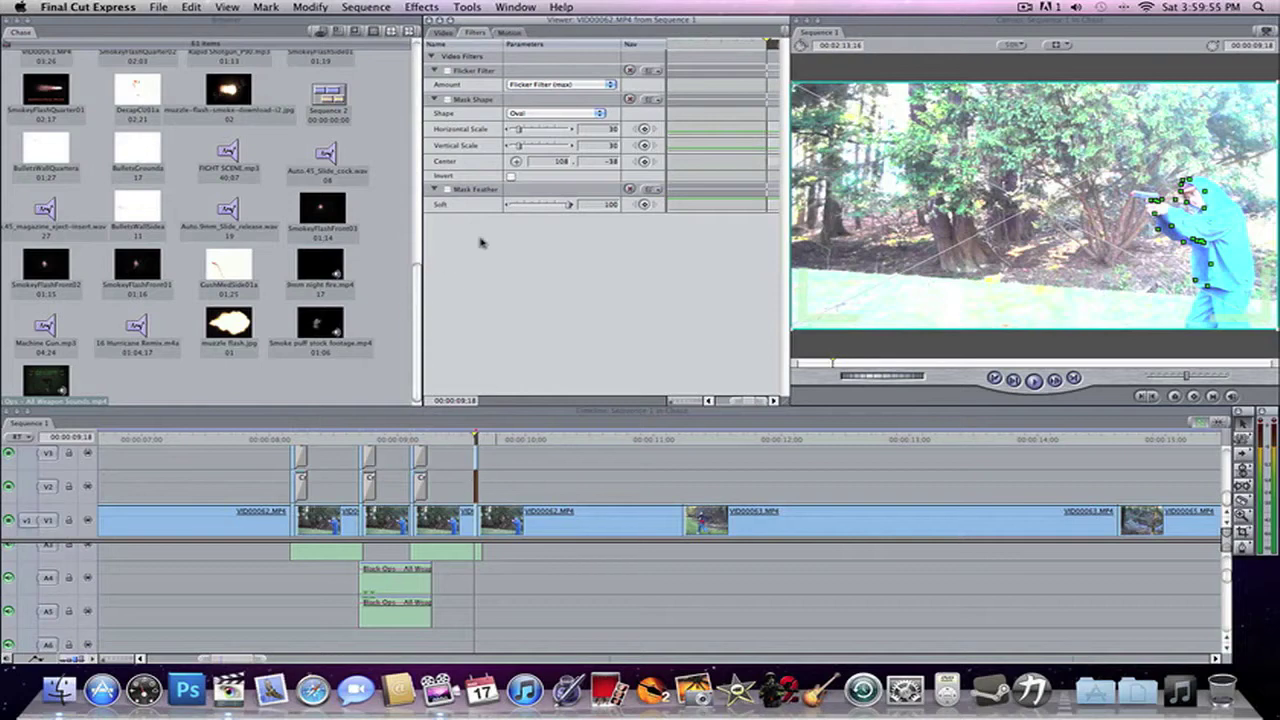
{"action": "left_click", "coordinate": [447, 99]}
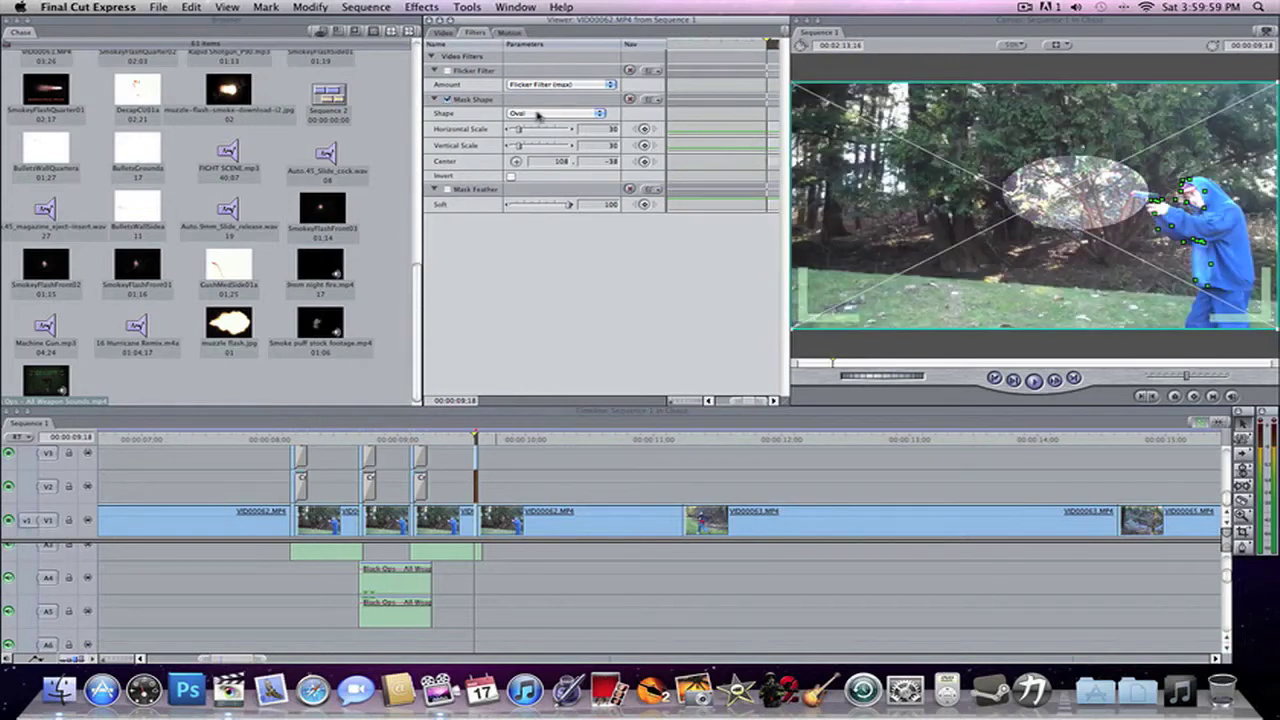
Step: Look over the mask shape choices and the Matte video filters including Mask Feather, and switch the clip's Mask Feather back on
{"action": "left_click", "coordinate": [538, 114]}
{"action": "left_click", "coordinate": [462, 212]}
{"action": "left_click", "coordinate": [424, 6]}
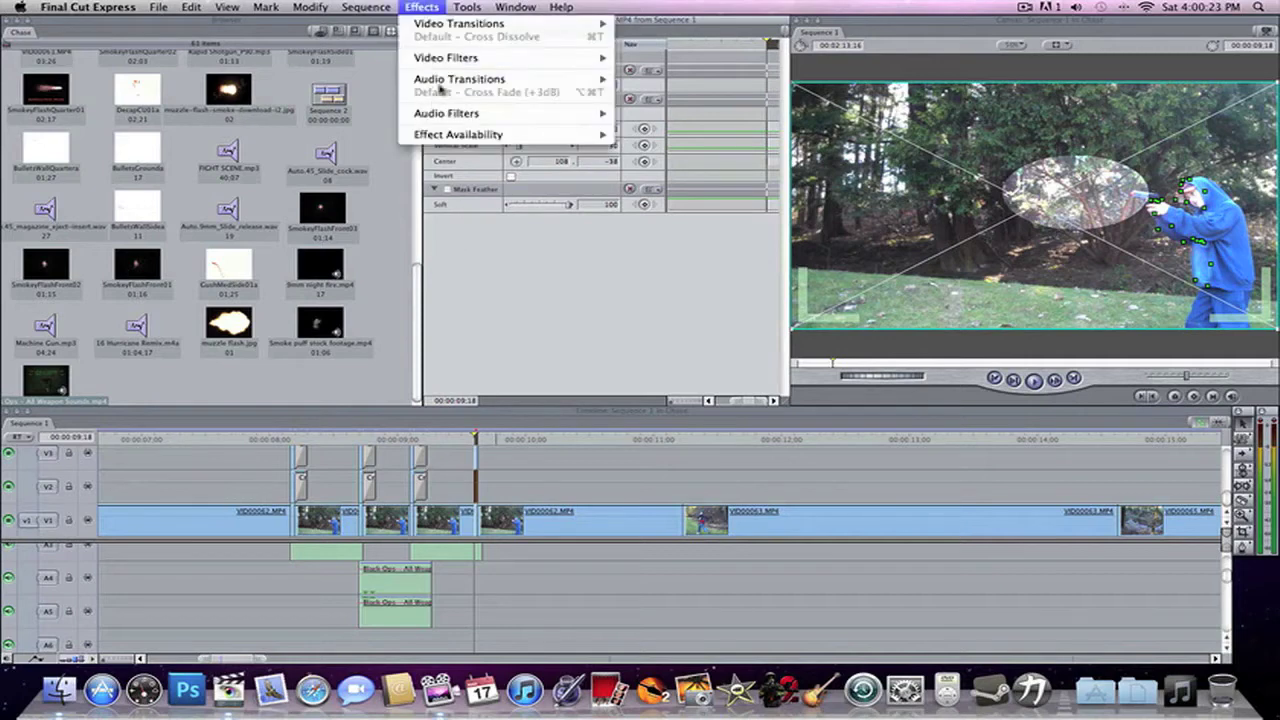
{"action": "mouse_move", "coordinate": [500, 58]}
{"action": "mouse_move", "coordinate": [690, 161]}
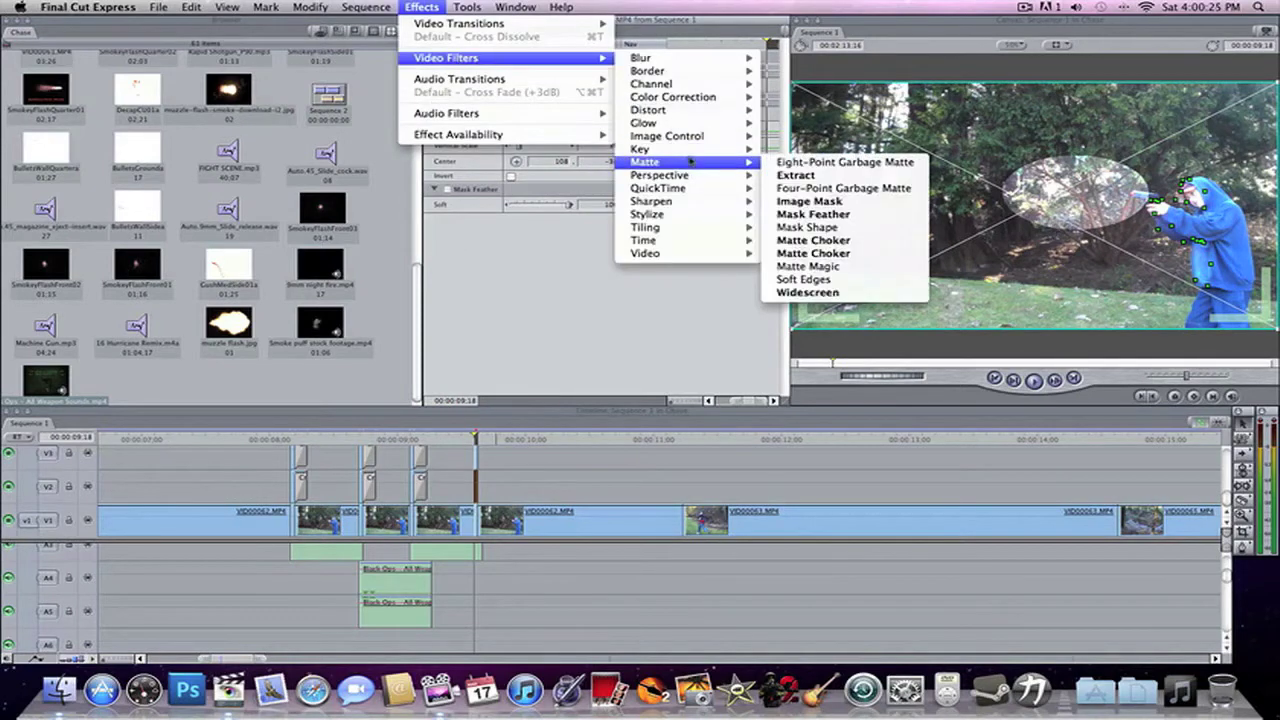
{"action": "left_click", "coordinate": [829, 219]}
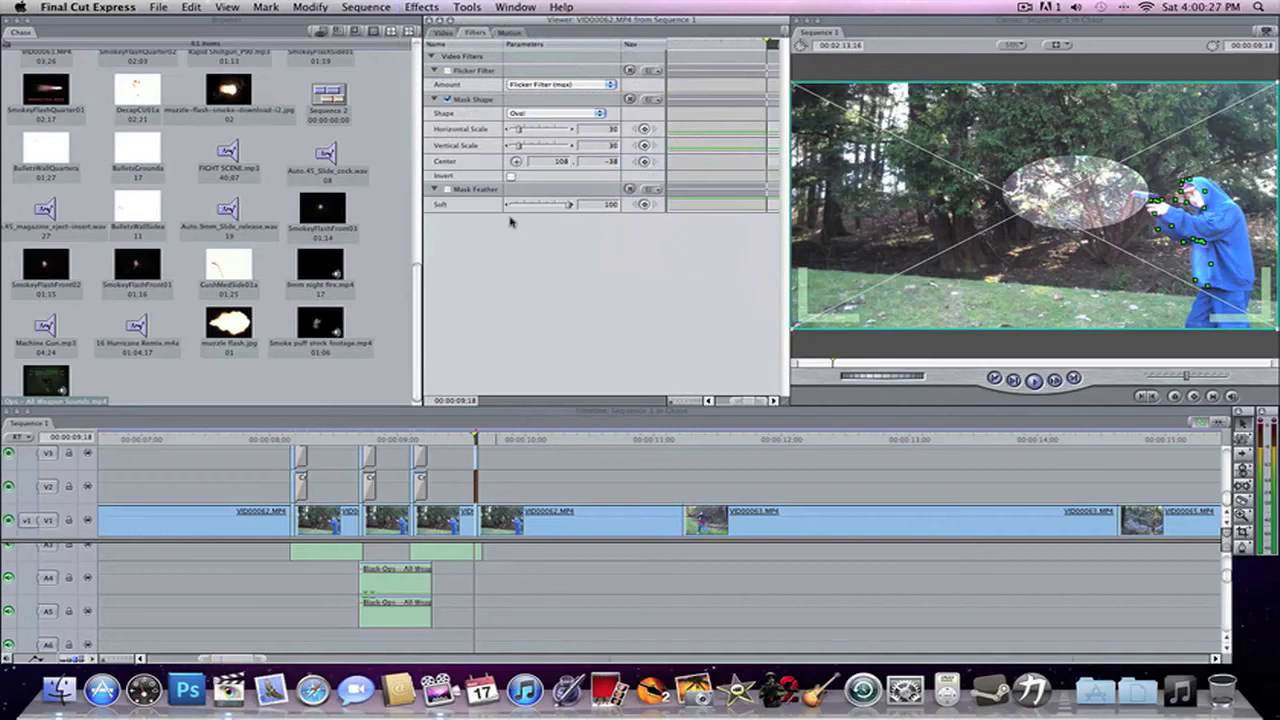
{"action": "left_click", "coordinate": [447, 190]}
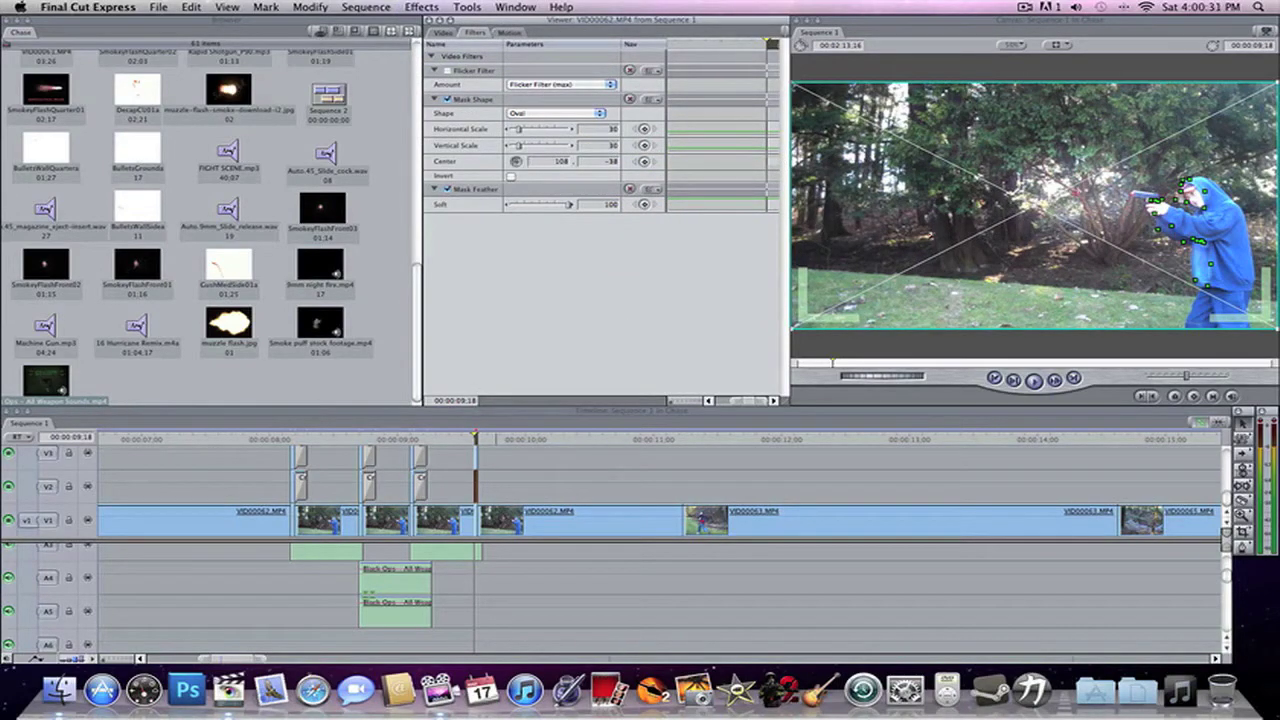
Step: Center the feathered oval mask at 110, -36 in front of the gun muzzle, deselect the clip, and render the sequence
{"action": "left_click", "coordinate": [1077, 196]}
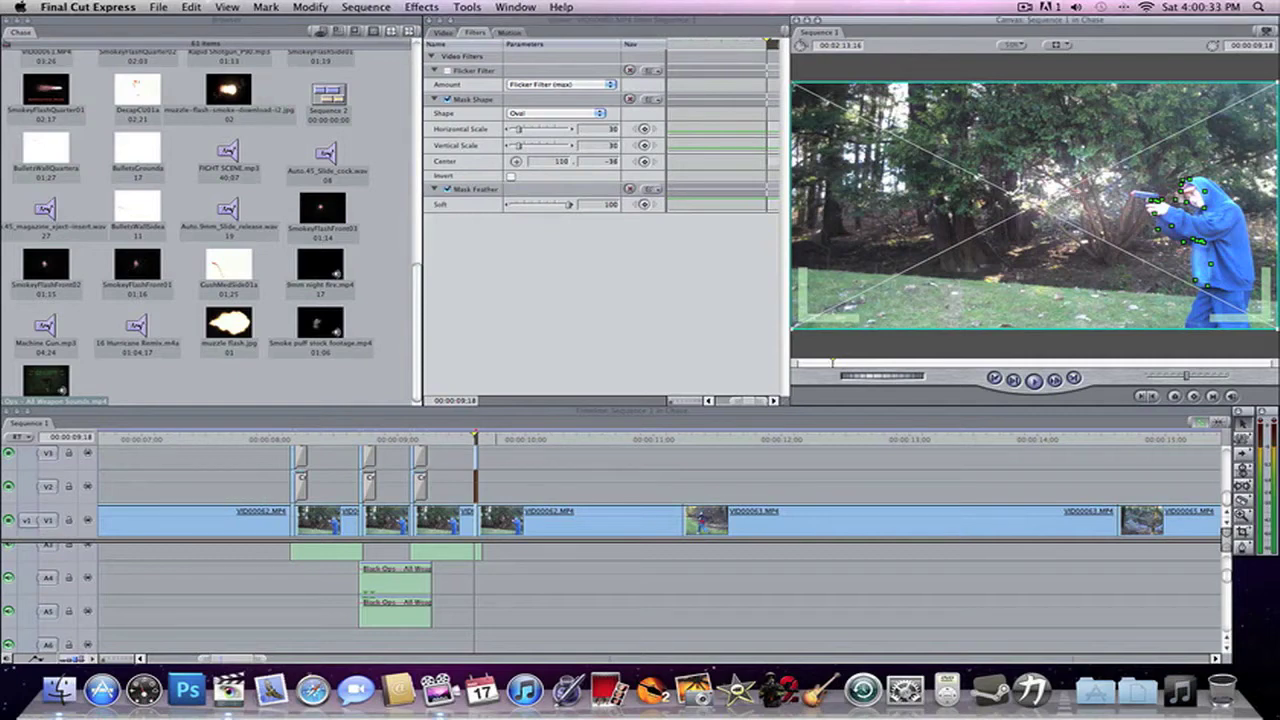
{"action": "left_click", "coordinate": [745, 561]}
{"action": "key", "text": "super+r"}
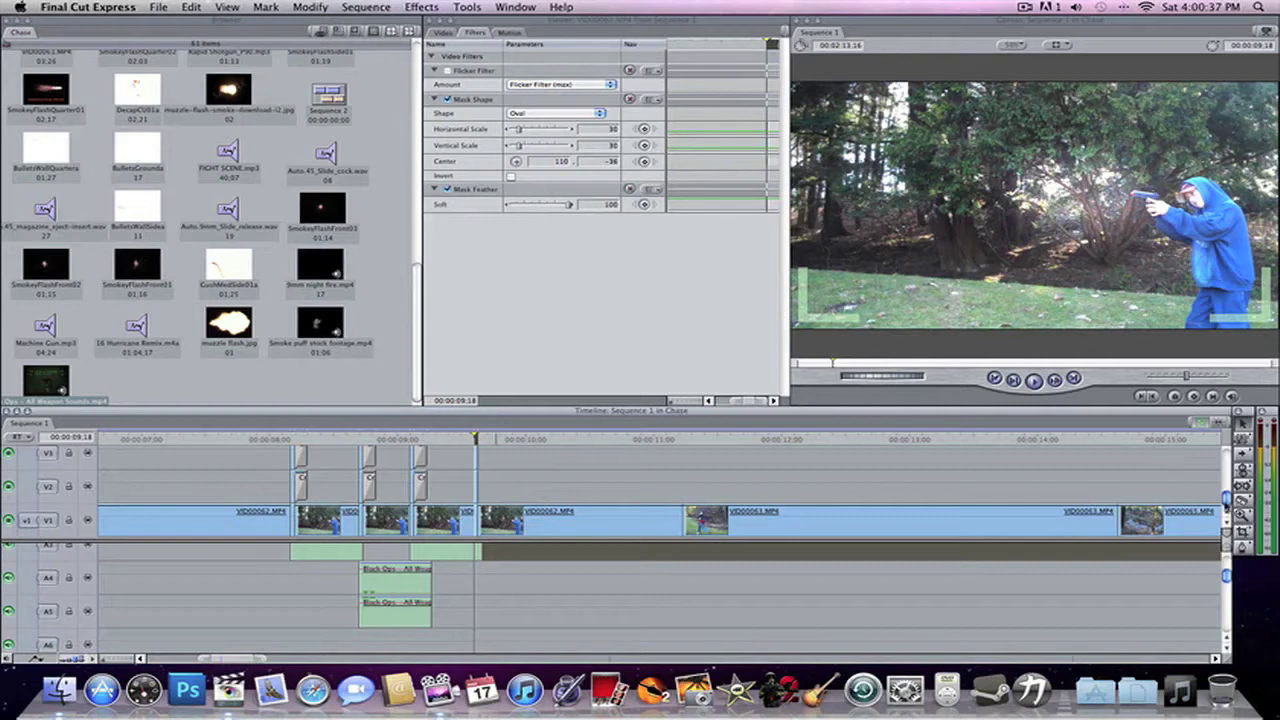
Step: Load Smoke puff stock footage.mp4 into the Viewer and preview how the smoke develops from its first frames
{"action": "left_click_drag", "start_coordinate": [1226, 505], "coordinate": [1224, 462]}
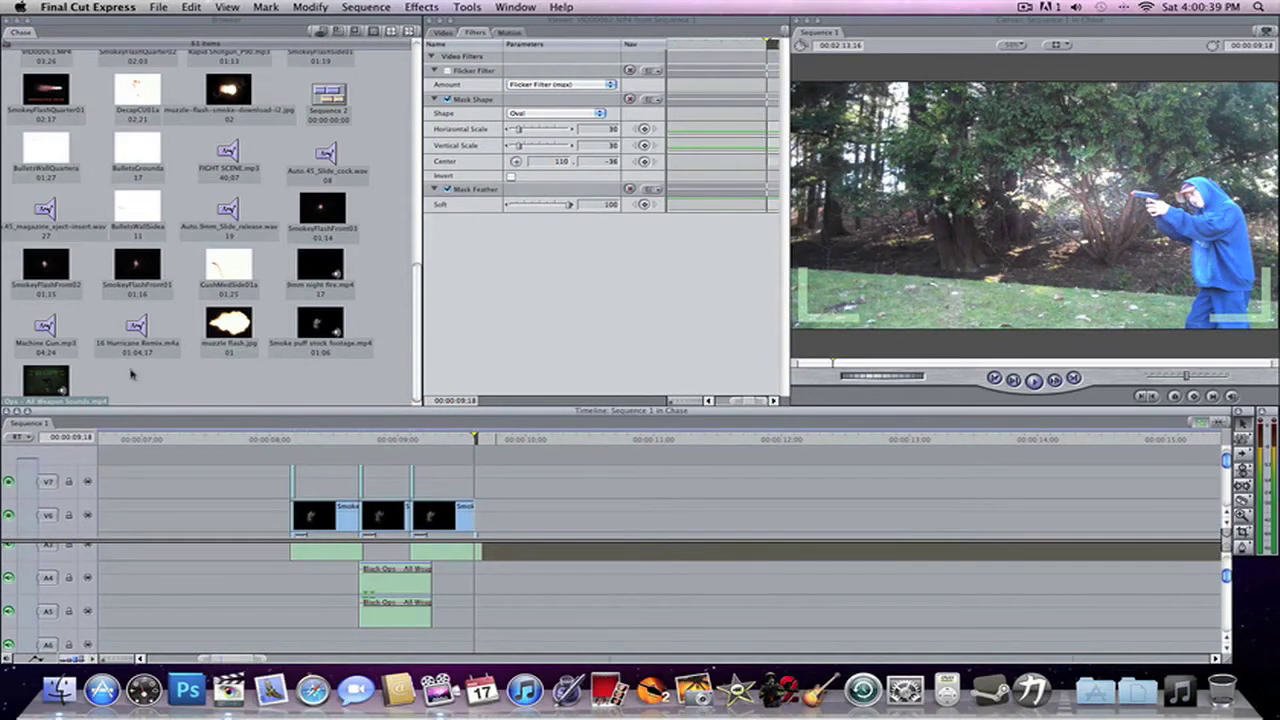
{"action": "left_click_drag", "start_coordinate": [317, 330], "coordinate": [536, 275]}
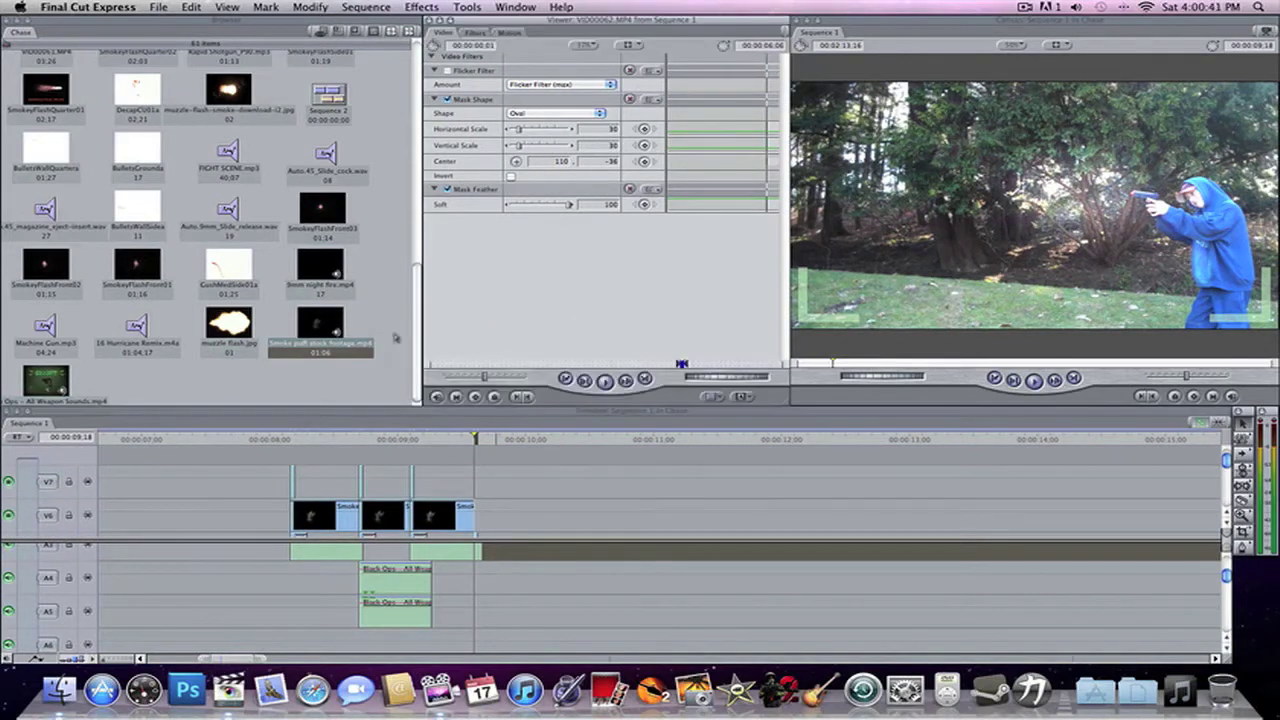
{"action": "left_click_drag", "start_coordinate": [396, 338], "coordinate": [566, 271]}
{"action": "left_click", "coordinate": [444, 365]}
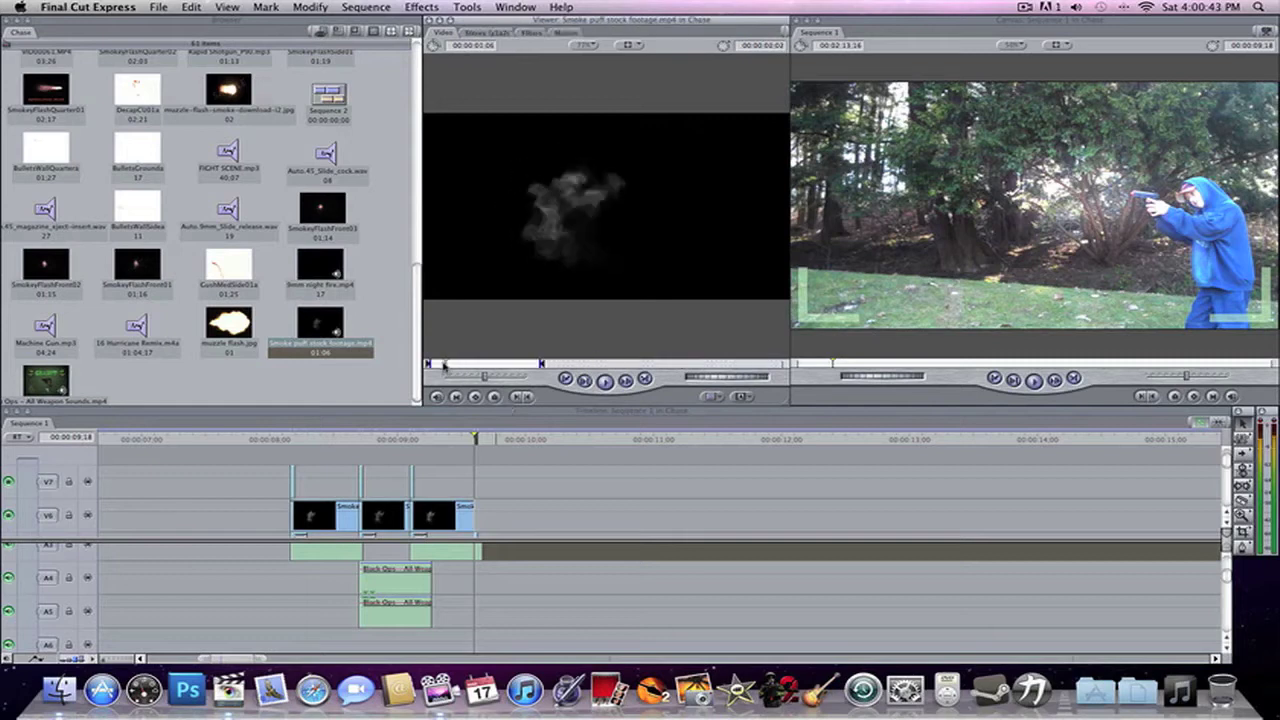
{"action": "left_click_drag", "start_coordinate": [444, 366], "coordinate": [438, 366]}
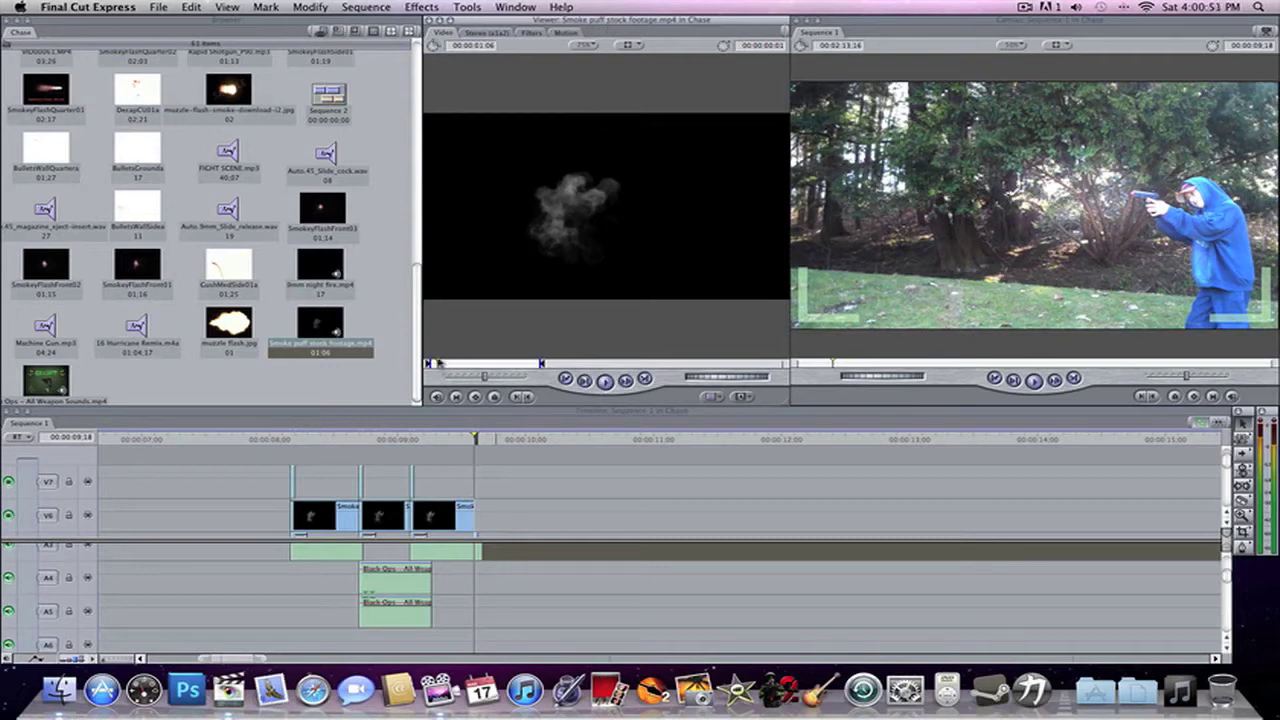
{"action": "key", "text": "space"}
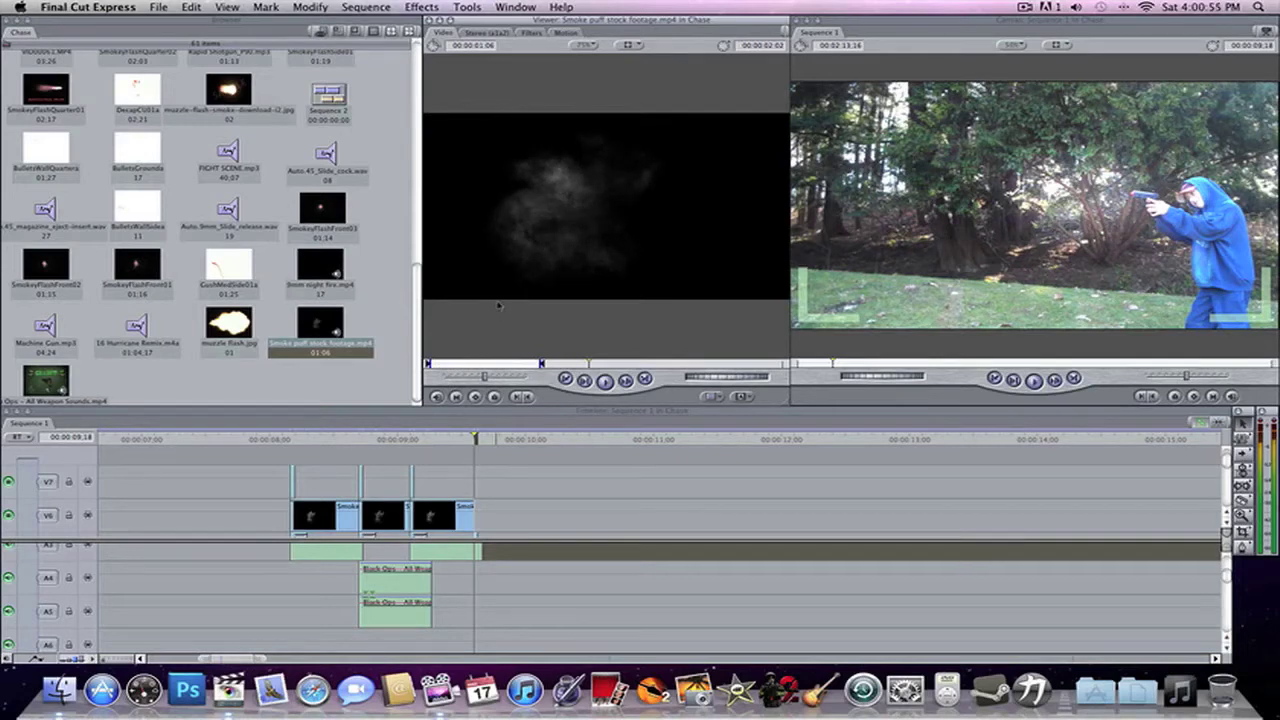
Step: Place the smoke puff clip on V6 at 00:00:09:18 and delete its audio from tracks A11 and A12
{"action": "left_click_drag", "start_coordinate": [484, 306], "coordinate": [481, 515]}
{"action": "left_click_drag", "start_coordinate": [1225, 466], "coordinate": [1219, 504]}
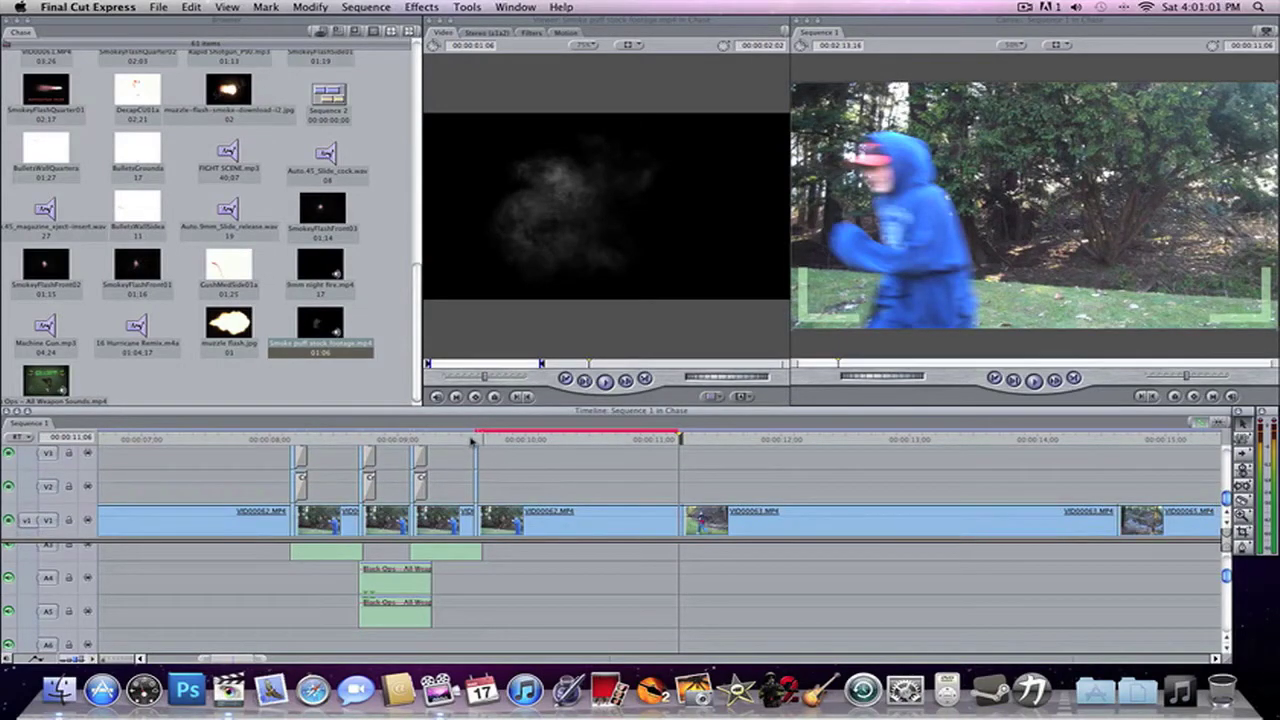
{"action": "left_click_drag", "start_coordinate": [1224, 582], "coordinate": [1217, 613]}
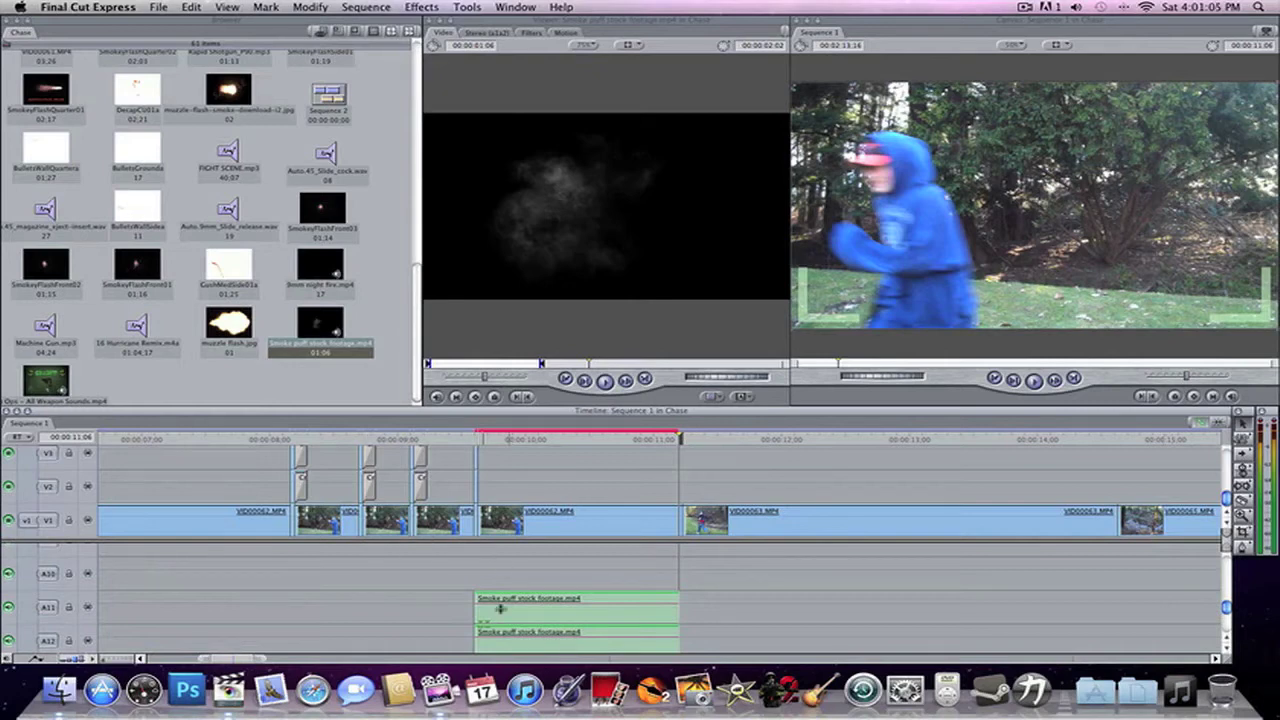
{"action": "left_click", "coordinate": [476, 440]}
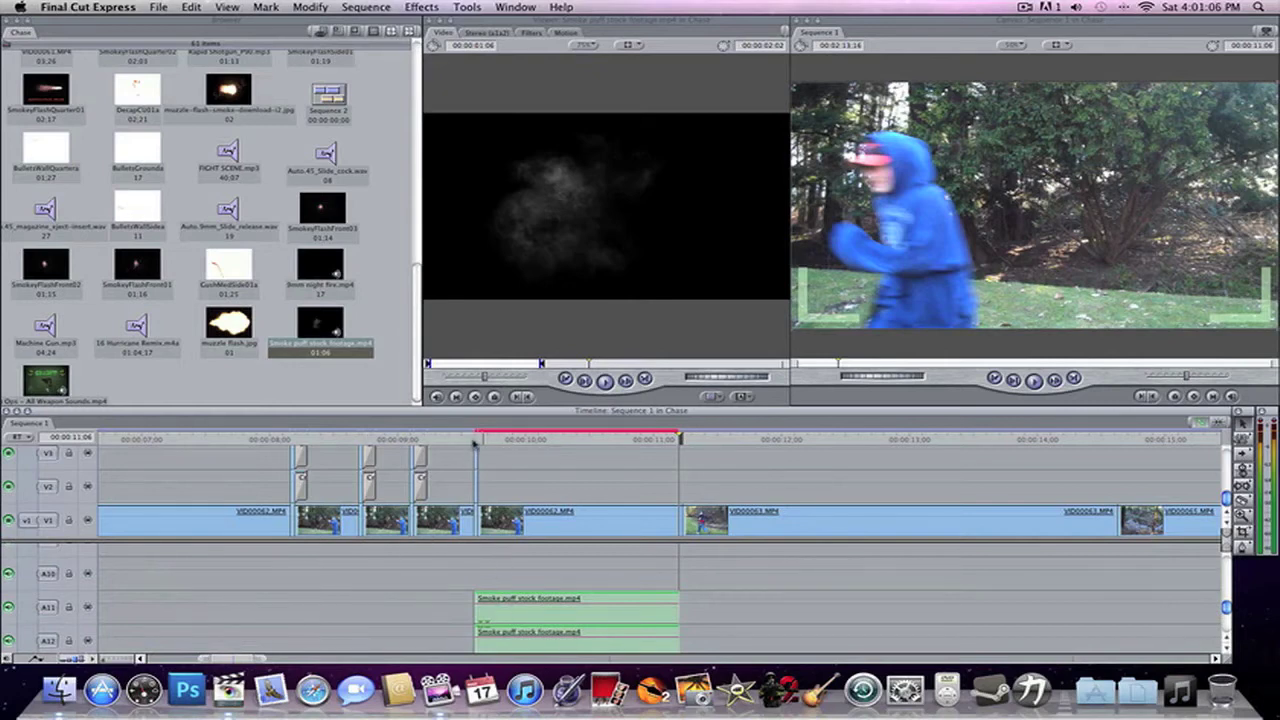
{"action": "left_click", "coordinate": [520, 620]}
{"action": "key", "text": "Delete"}
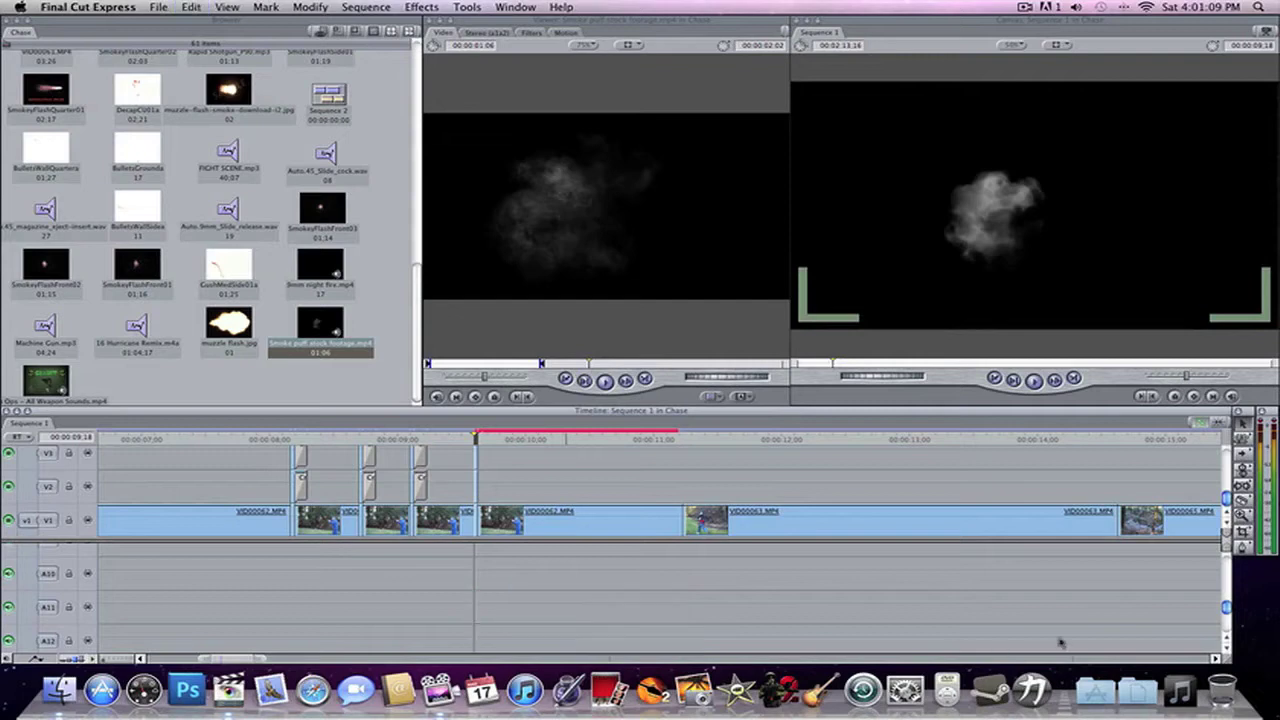
Step: Set the composite mode of the new smoke puff clip on V6 to Screen
{"action": "left_click_drag", "start_coordinate": [1227, 608], "coordinate": [1227, 563]}
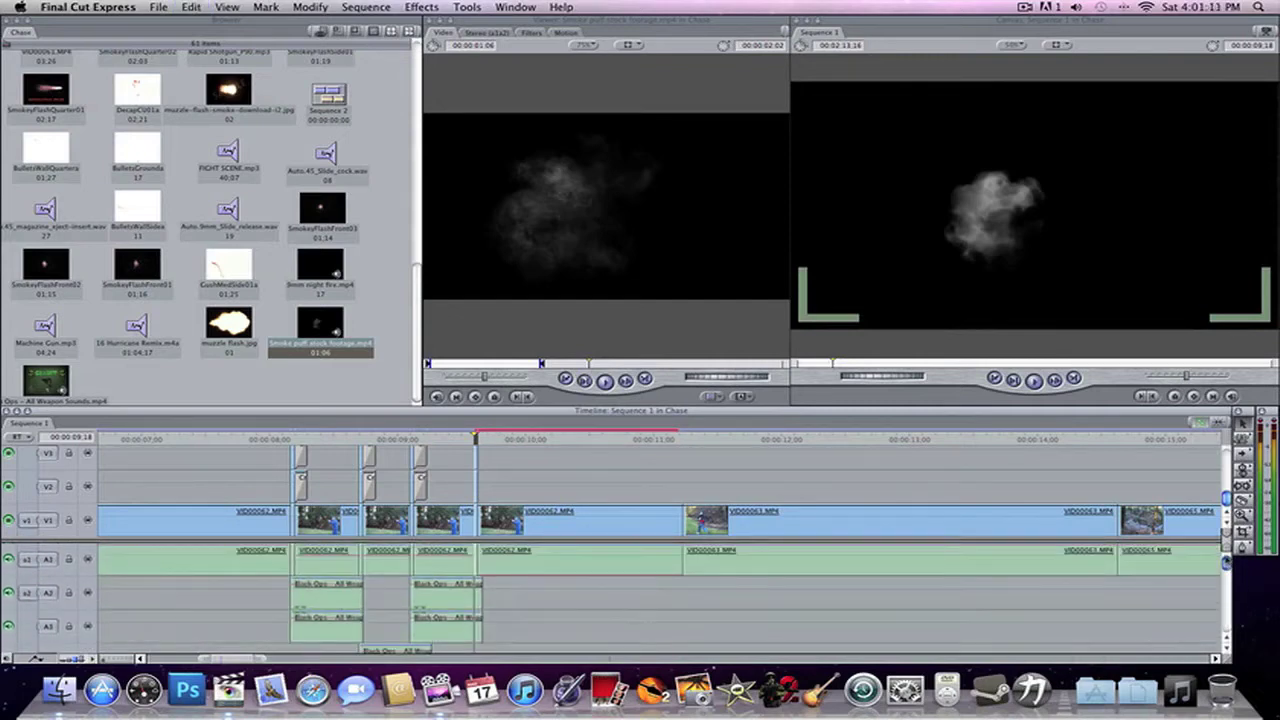
{"action": "left_click_drag", "start_coordinate": [1227, 498], "coordinate": [1212, 430]}
{"action": "left_click", "coordinate": [505, 525]}
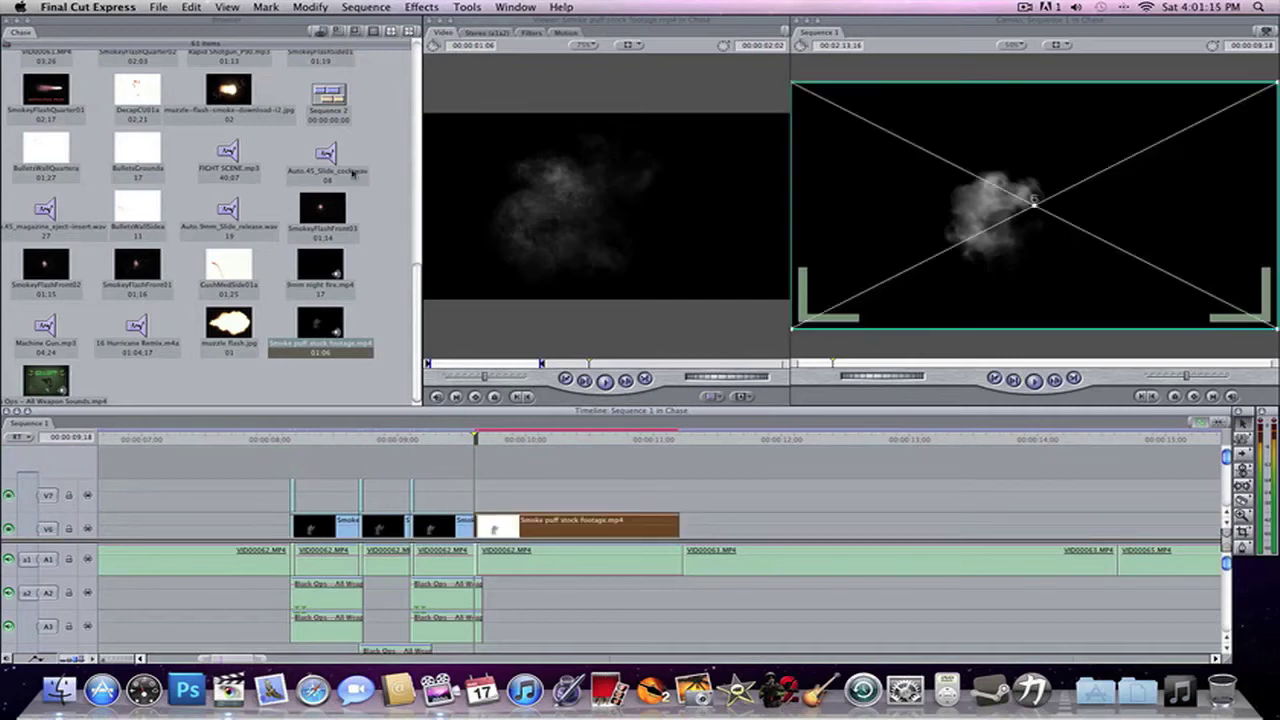
{"action": "left_click", "coordinate": [326, 8]}
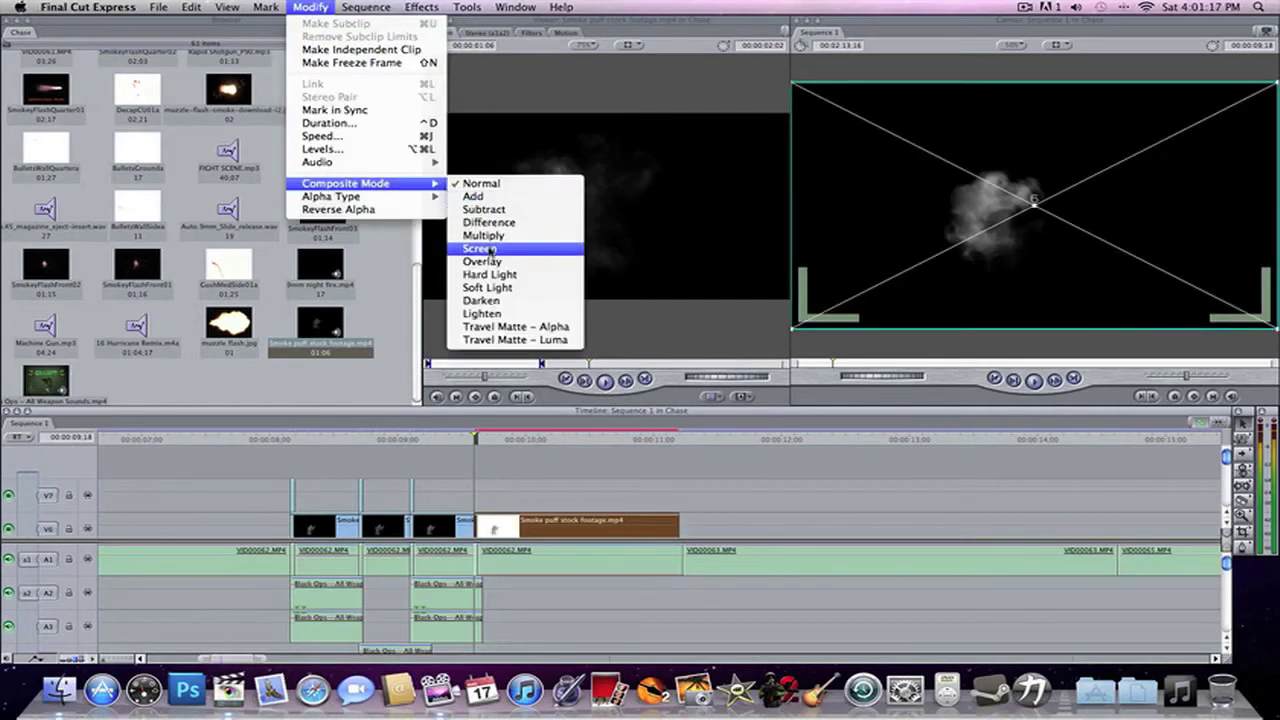
{"action": "left_click", "coordinate": [510, 258]}
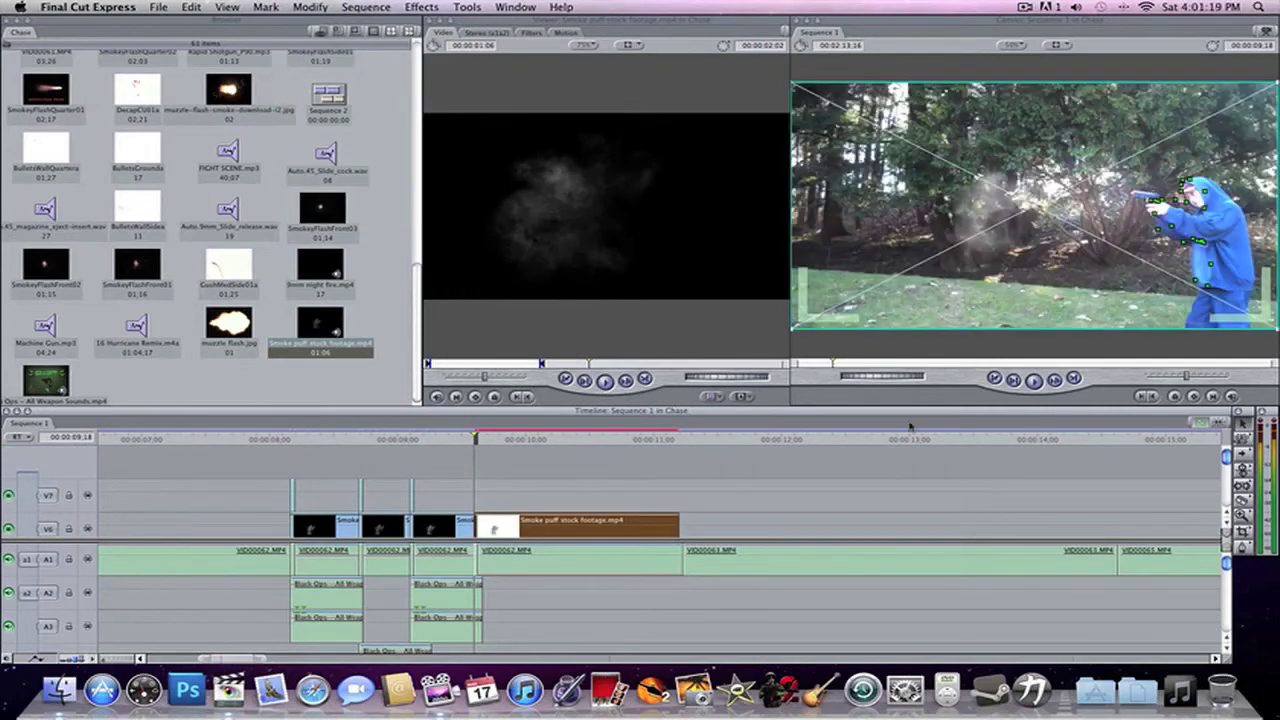
Step: Shift the smoke puff toward the gun, check neighbouring frames, and trim the clip's opening frames while keeping its start at 00:00:09:18
{"action": "left_click_drag", "start_coordinate": [1227, 462], "coordinate": [1190, 462]}
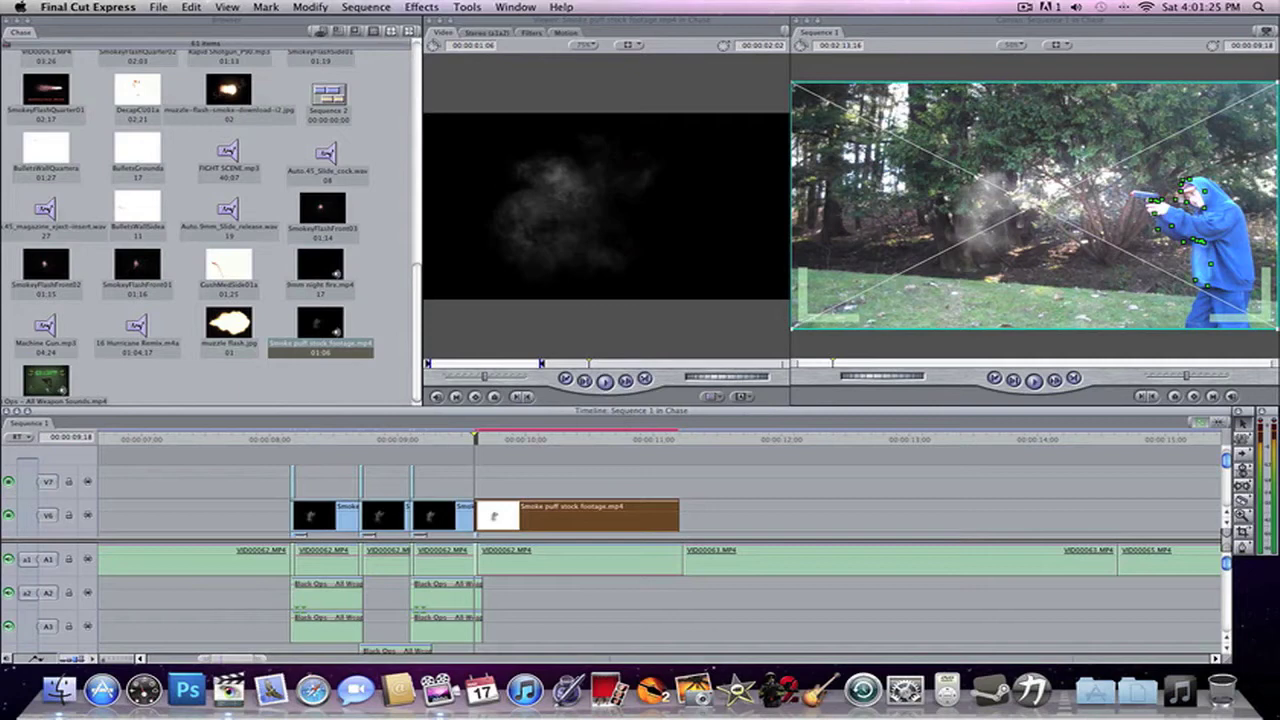
{"action": "left_click_drag", "start_coordinate": [1019, 221], "coordinate": [1046, 213]}
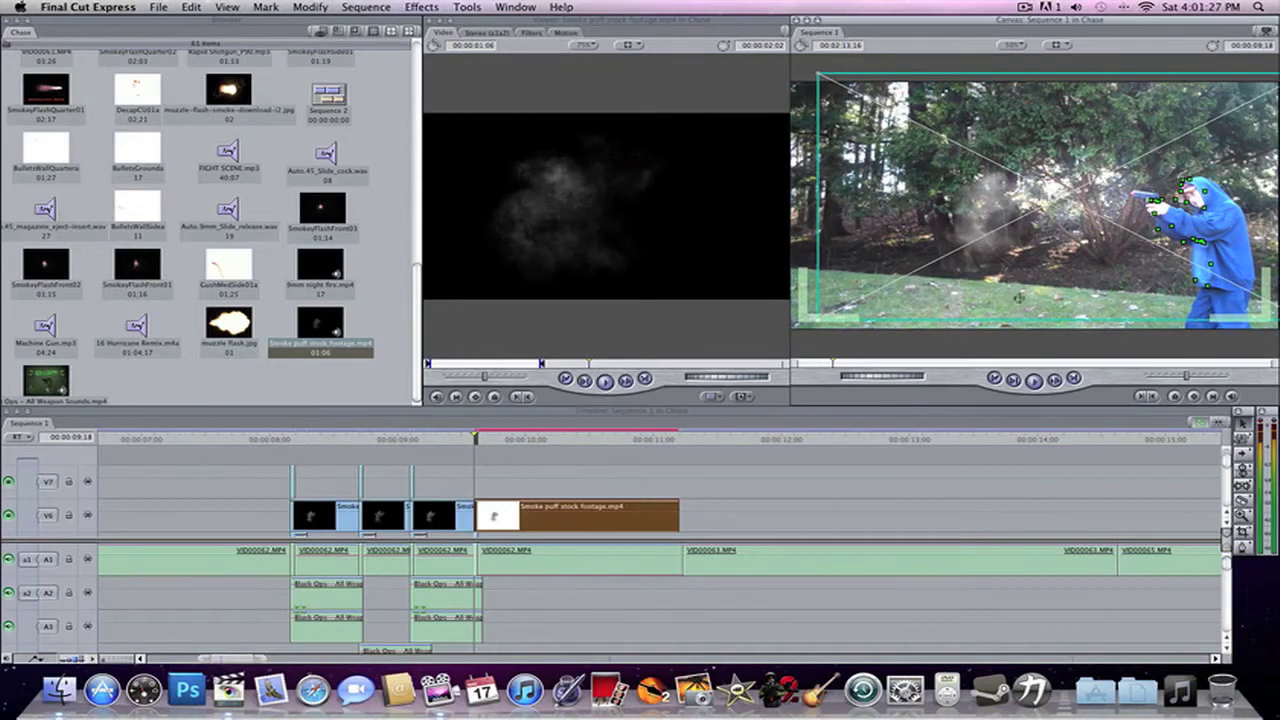
{"action": "key", "text": "Right"}
{"action": "key", "text": "Right"}
{"action": "key", "text": "Right"}
{"action": "key", "text": "Right"}
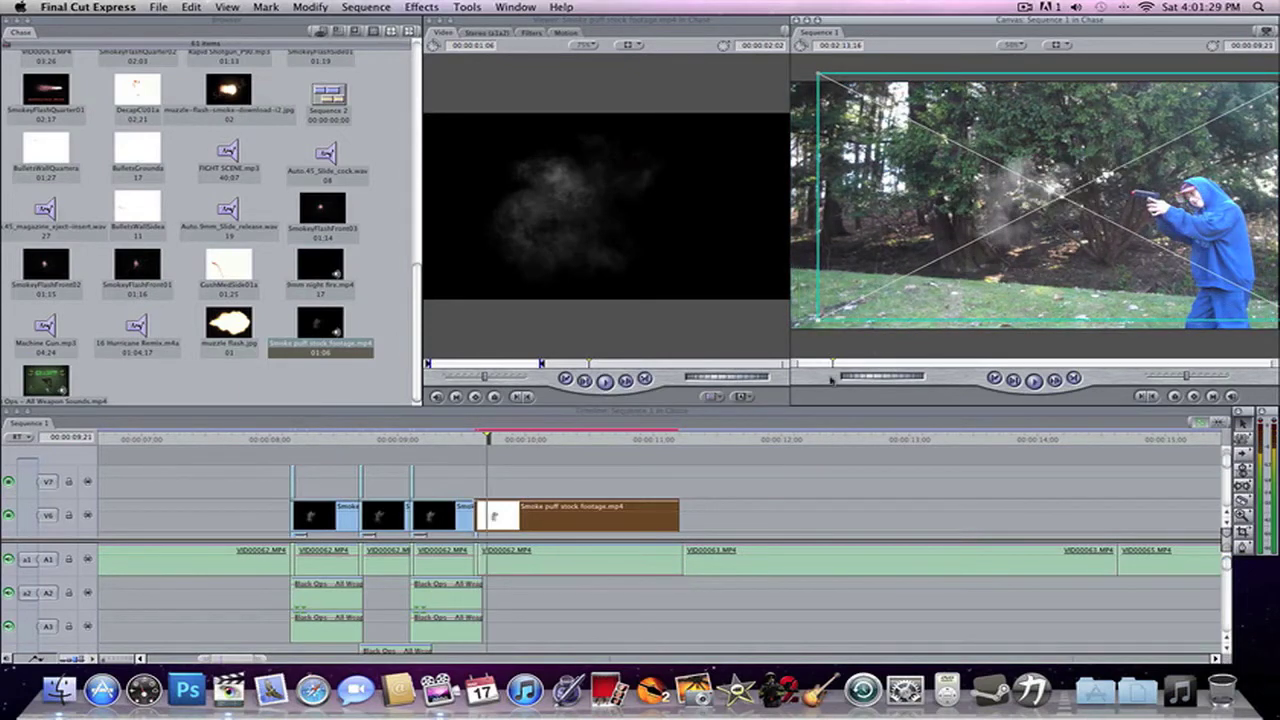
{"action": "key", "text": "Left"}
{"action": "key", "text": "Left"}
{"action": "key", "text": "Right"}
{"action": "key", "text": "Right"}
{"action": "key", "text": "Left"}
{"action": "mouse_move", "coordinate": [476, 508]}
{"action": "left_mouse_down"}
{"action": "mouse_move", "coordinate": [488, 511]}
{"action": "mouse_move", "coordinate": [476, 512]}
{"action": "left_mouse_up"}
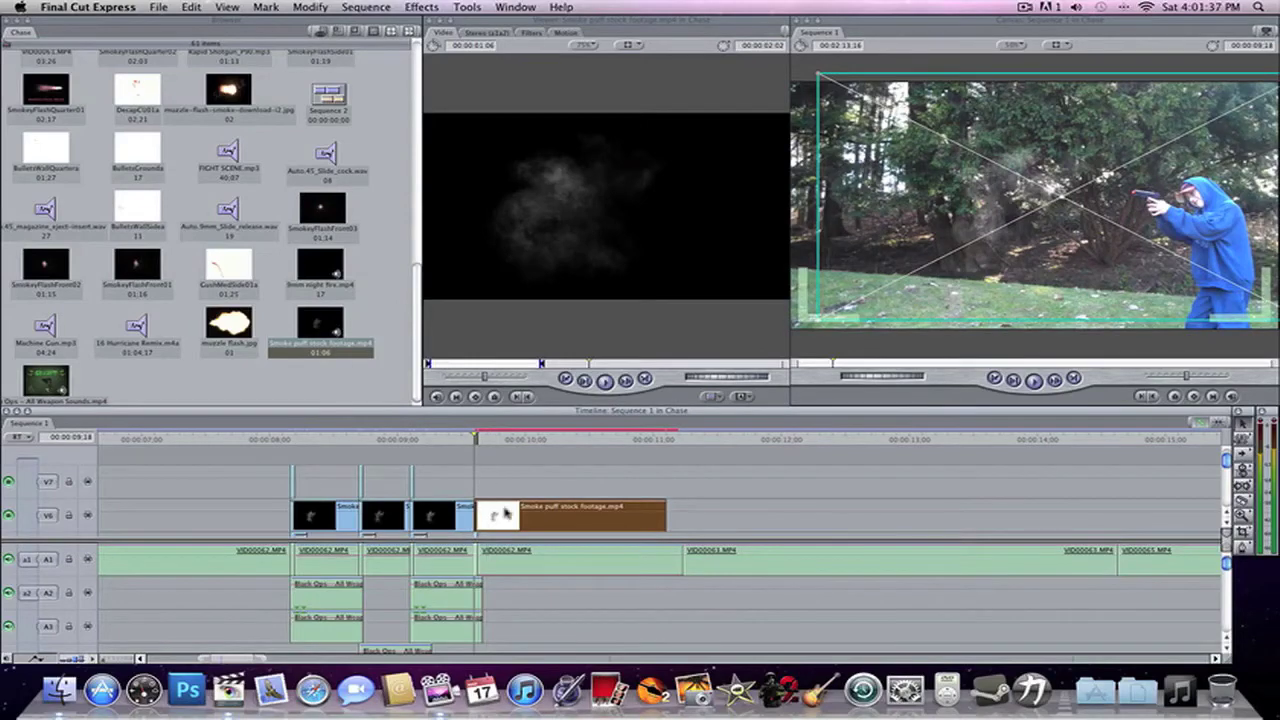
Step: Scale the smoke puff down and position it at the gun muzzle in the Canvas
{"action": "key", "text": "Right"}
{"action": "left_click_drag", "start_coordinate": [1062, 197], "coordinate": [1092, 190]}
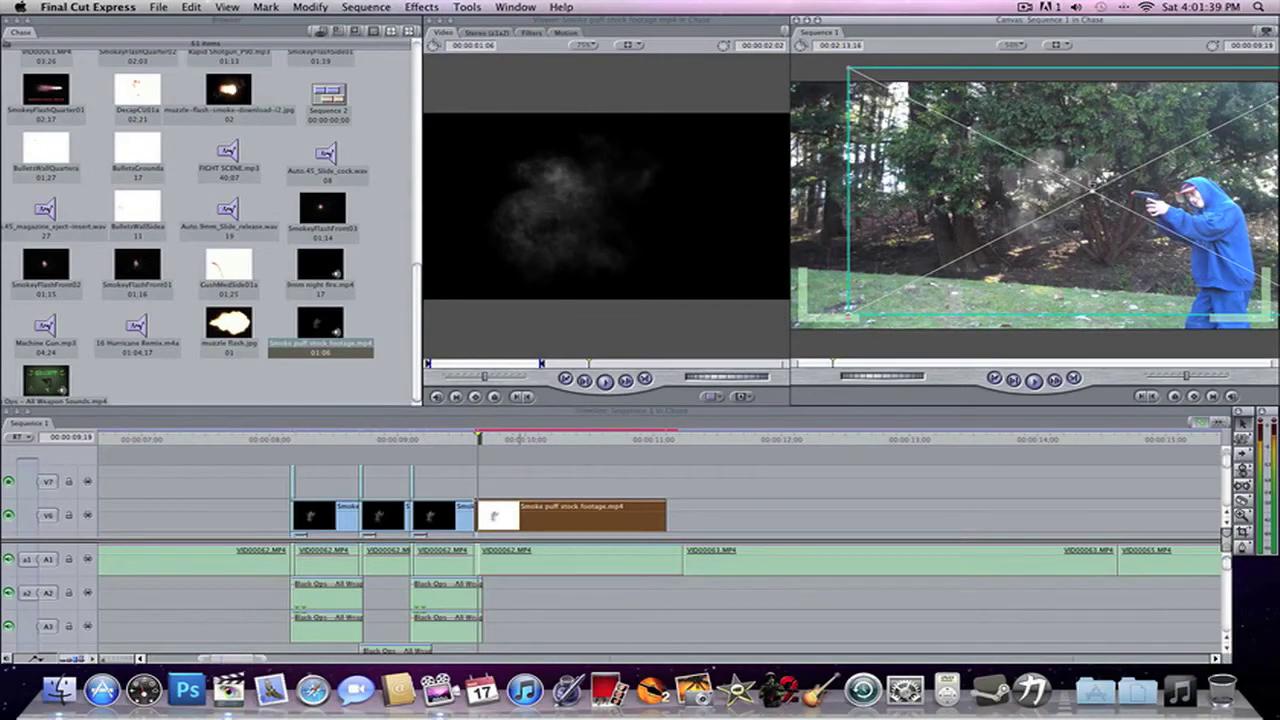
{"action": "left_click_drag", "start_coordinate": [848, 313], "coordinate": [944, 265]}
{"action": "left_click_drag", "start_coordinate": [1092, 190], "coordinate": [1152, 185]}
Step: Step through the frames from 00:00:09:18 to 00:00:09:26 to check the smoke at the muzzle, deselect the clip, and render the sequence
{"action": "key", "text": "Left"}
{"action": "key", "text": "Right"}
{"action": "key", "text": "Right"}
{"action": "key", "text": "Right"}
{"action": "key", "text": "Right"}
{"action": "key", "text": "Right"}
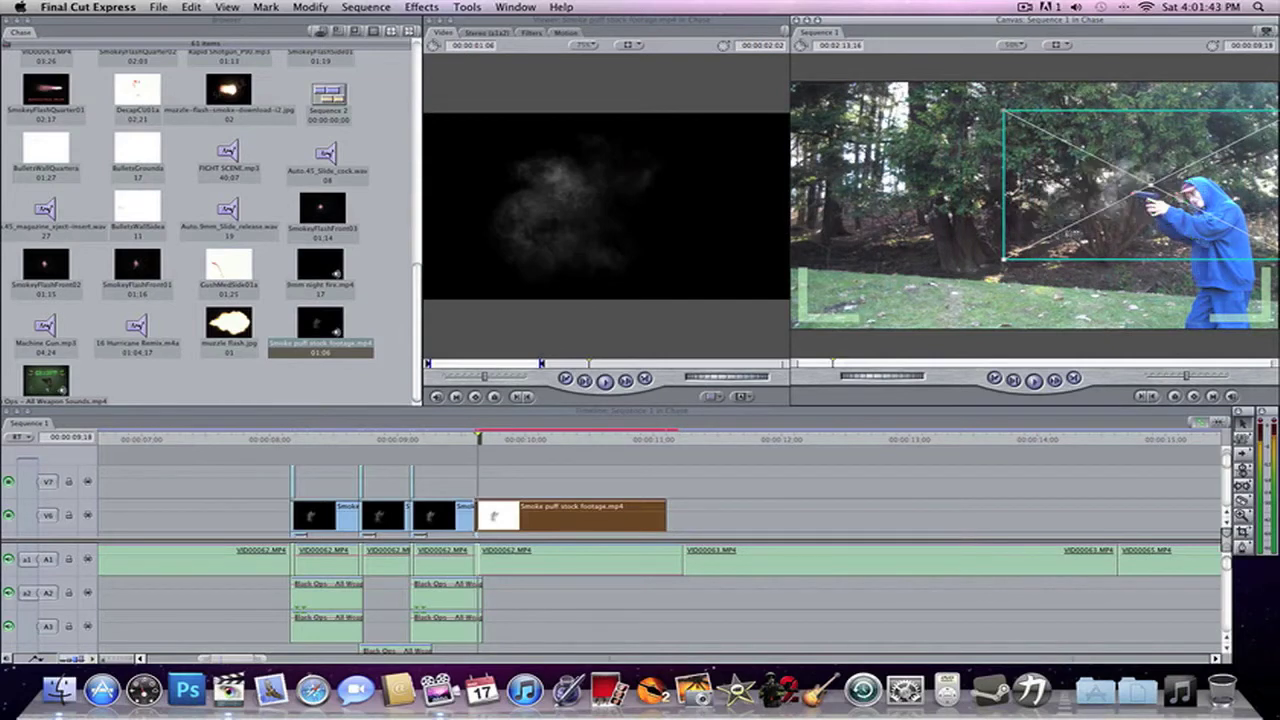
{"action": "key", "text": "Left"}
{"action": "key", "text": "Left"}
{"action": "key", "text": "Left"}
{"action": "key", "text": "Left"}
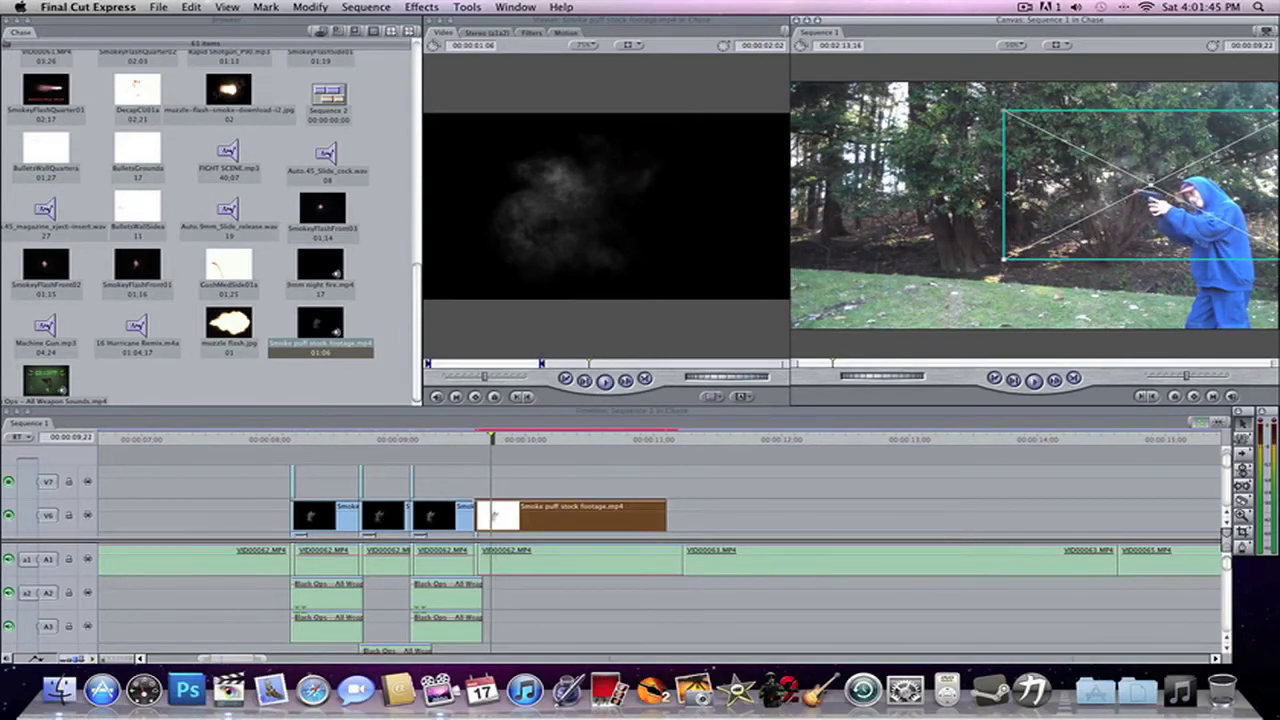
{"action": "key", "text": "Right"}
{"action": "key", "text": "Right"}
{"action": "key", "text": "Right"}
{"action": "key", "text": "Right"}
{"action": "key", "text": "Right"}
{"action": "key", "text": "Right"}
{"action": "key", "text": "Right"}
{"action": "left_click", "coordinate": [926, 506]}
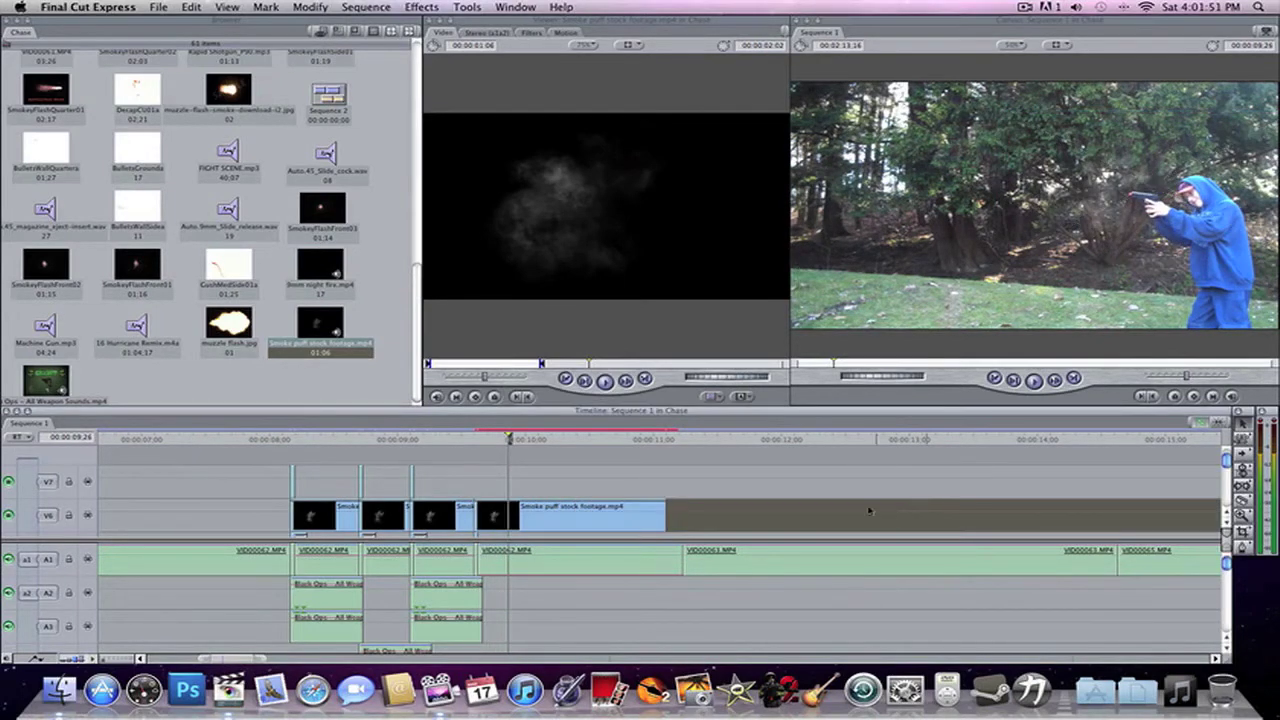
{"action": "key", "text": "super+r"}
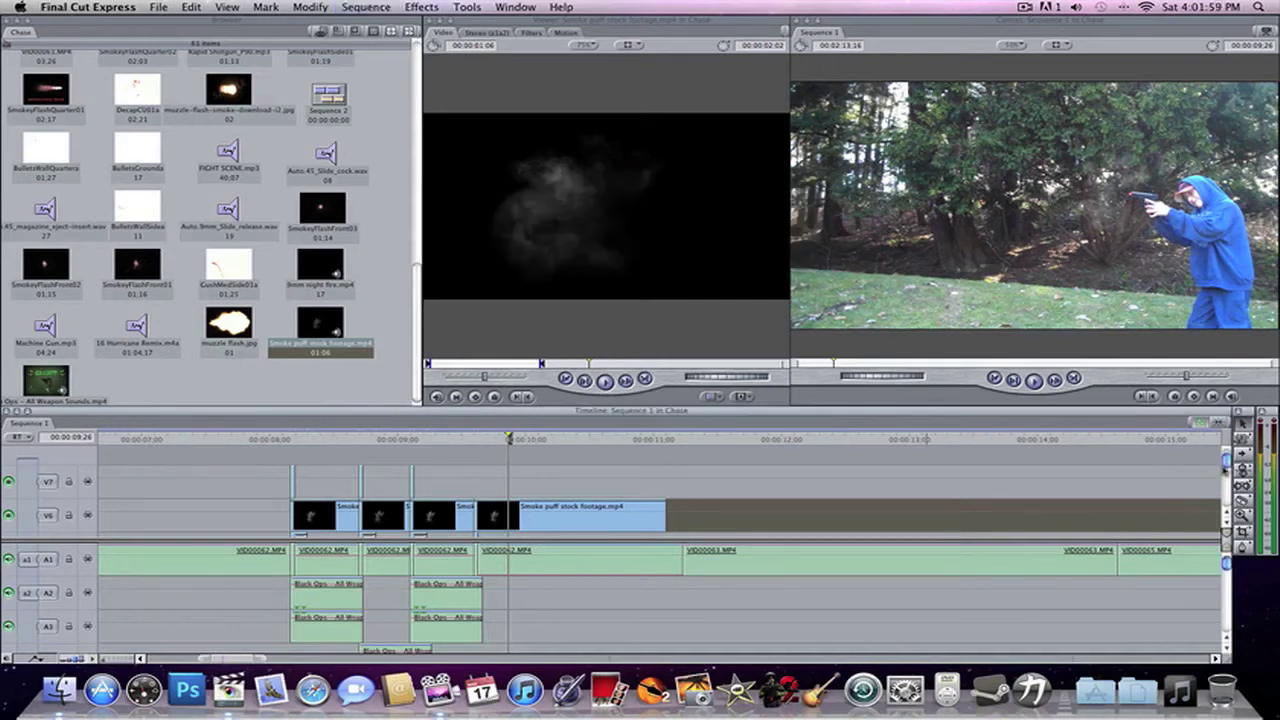
Step: Open muzzle flash.jpg in the Viewer, review the earlier gunshot at 00:00:08:05, and place the image on V7 above the last smoke puff
{"action": "left_click", "coordinate": [477, 443]}
{"action": "left_click_drag", "start_coordinate": [229, 323], "coordinate": [614, 305]}
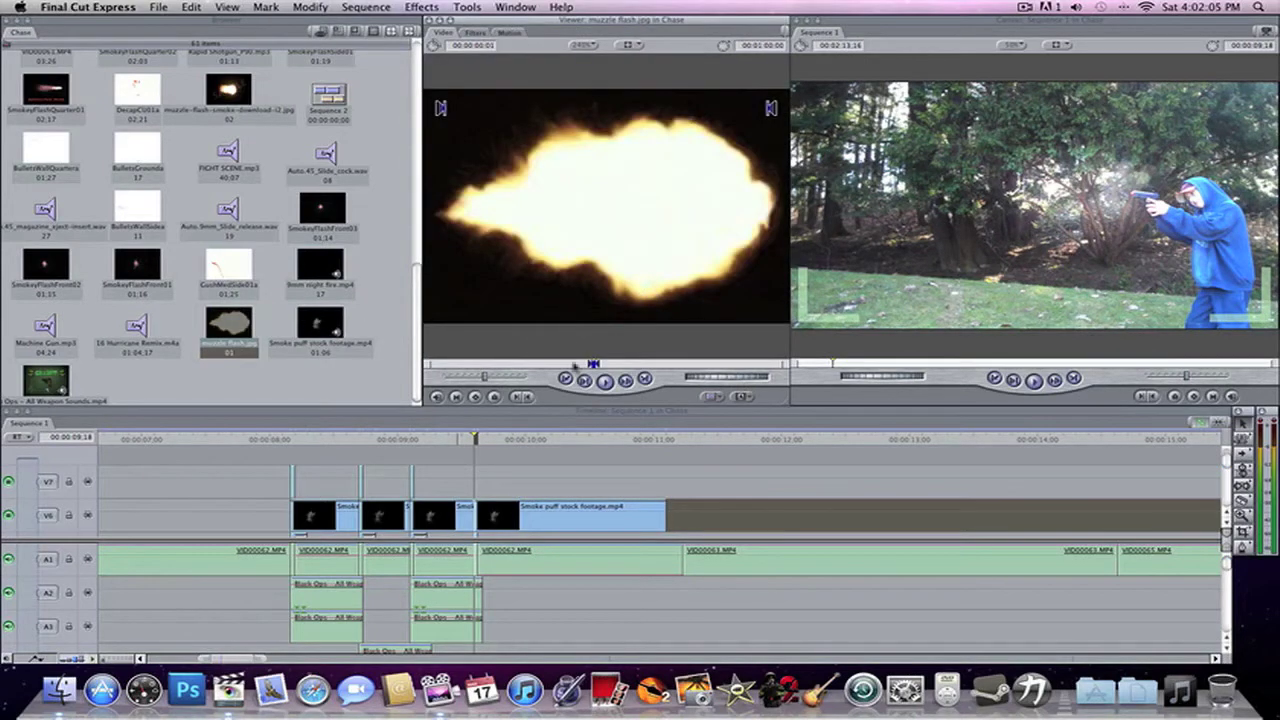
{"action": "left_click_drag", "start_coordinate": [409, 440], "coordinate": [291, 440]}
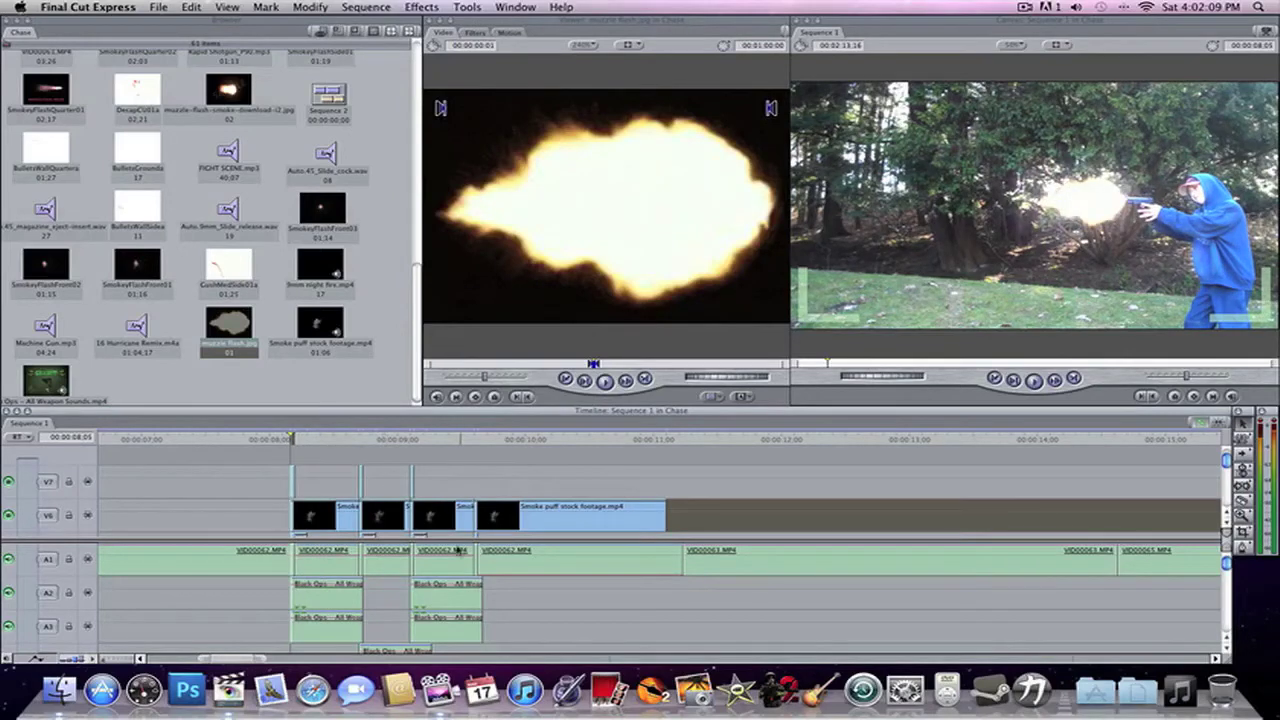
{"action": "key", "text": "Right"}
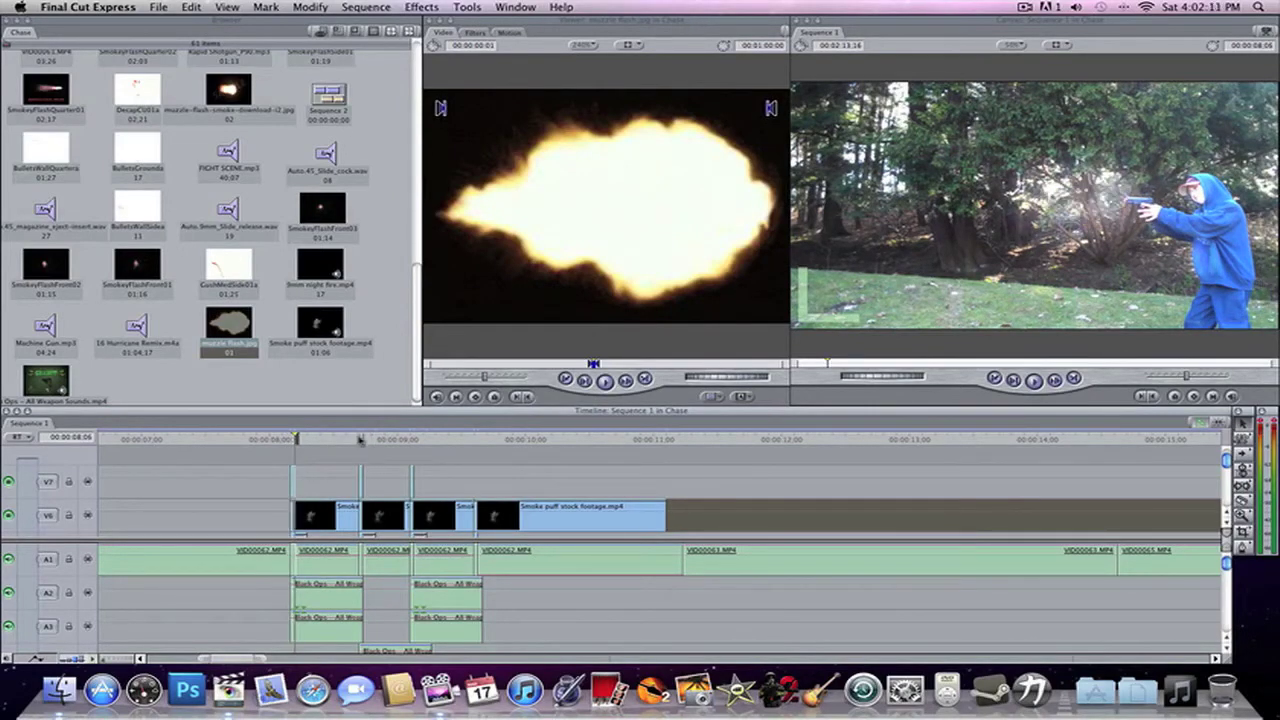
{"action": "left_click_drag", "start_coordinate": [362, 440], "coordinate": [471, 439]}
{"action": "left_click_drag", "start_coordinate": [557, 207], "coordinate": [482, 495]}
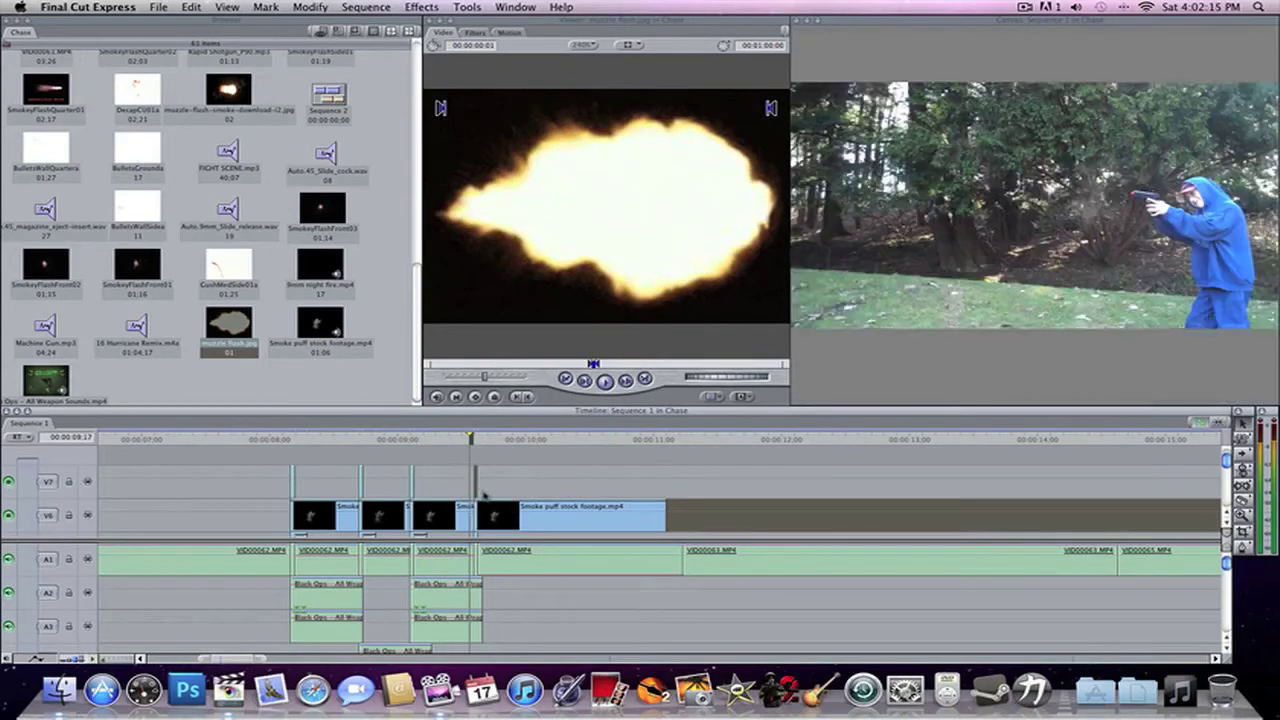
Step: Select the new muzzle flash clip on V7 at 00:00:09:18 and set its composite mode to Screen
{"action": "key", "text": "Right"}
{"action": "key", "text": "Right"}
{"action": "key", "text": "Left"}
{"action": "left_click", "coordinate": [477, 481]}
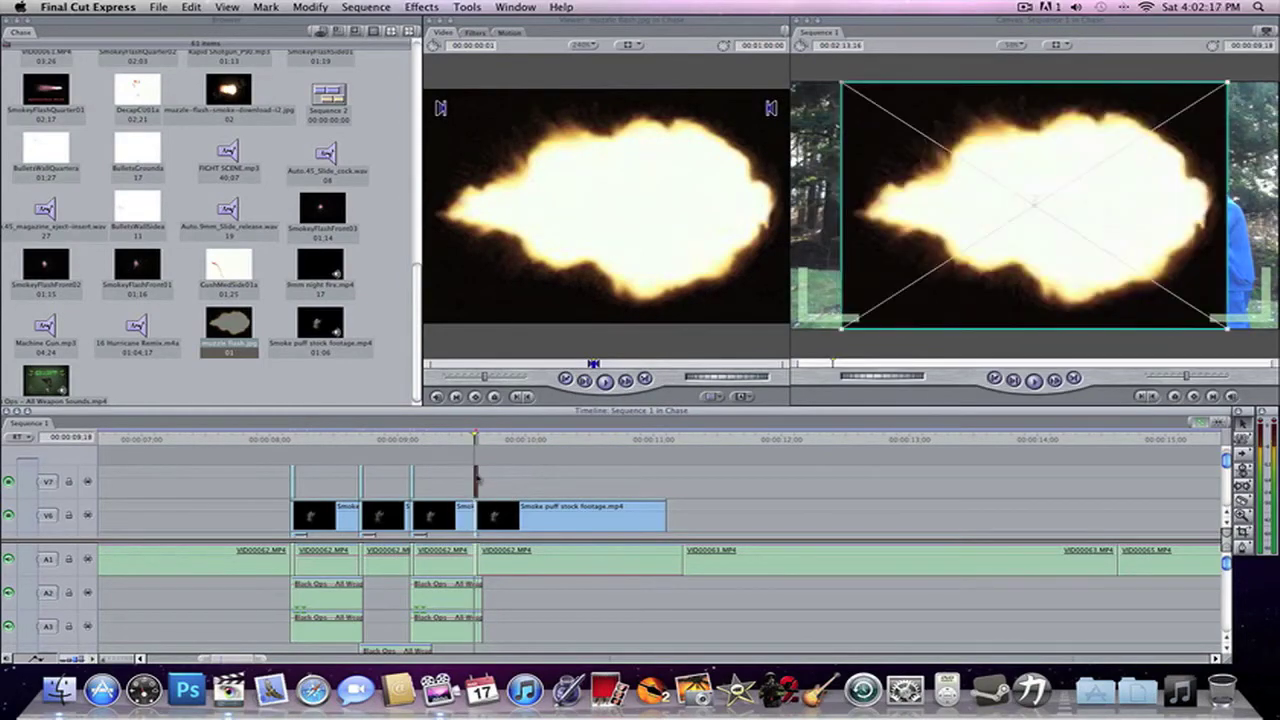
{"action": "left_click", "coordinate": [310, 7]}
{"action": "mouse_move", "coordinate": [380, 183]}
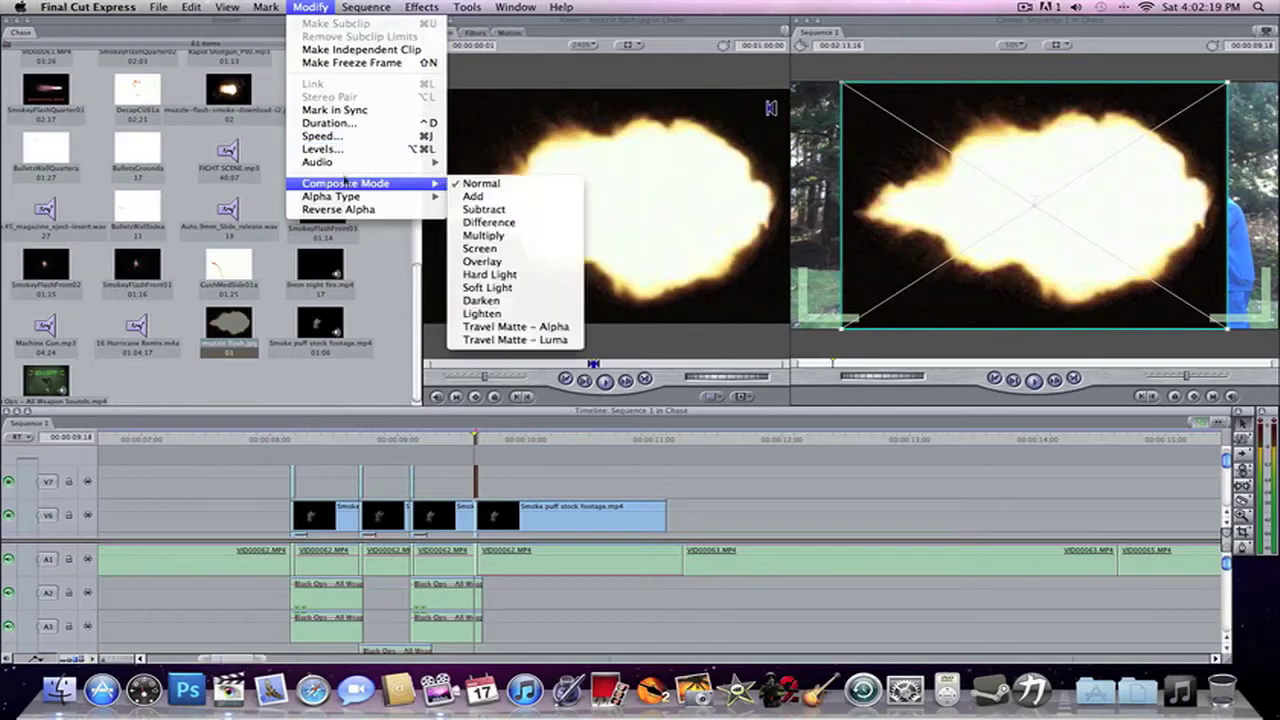
{"action": "left_click", "coordinate": [520, 252]}
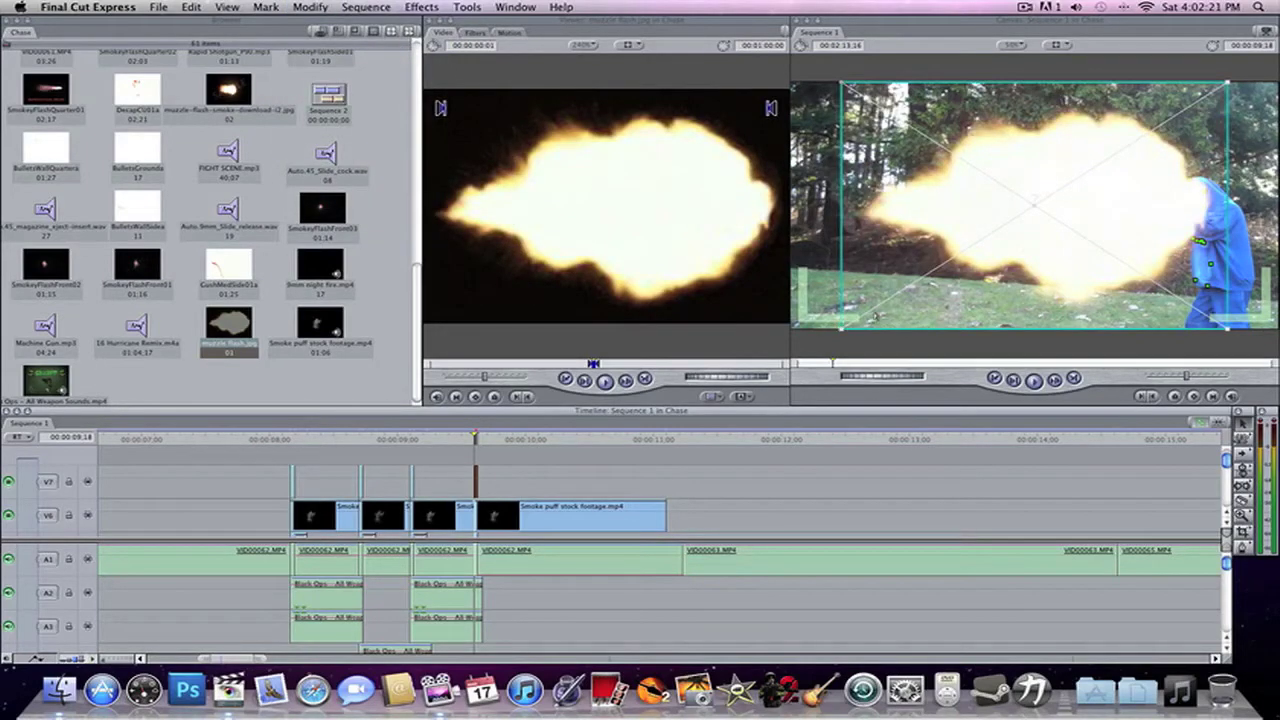
Step: Lengthen the muzzle flash clip by a few frames and scale, tilt and move the flash to the gun muzzle in the Canvas
{"action": "left_click_drag", "start_coordinate": [842, 328], "coordinate": [889, 303]}
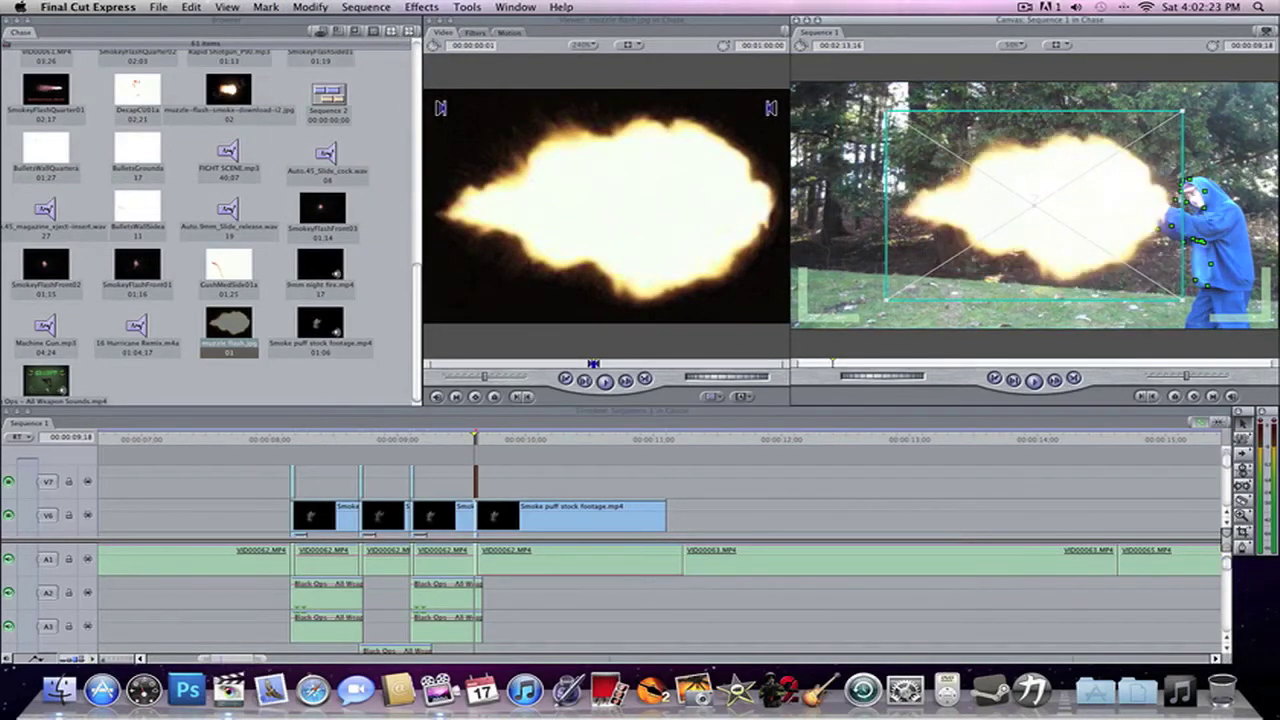
{"action": "left_click_drag", "start_coordinate": [480, 477], "coordinate": [503, 478]}
{"action": "key", "text": "Right"}
{"action": "left_click", "coordinate": [894, 299]}
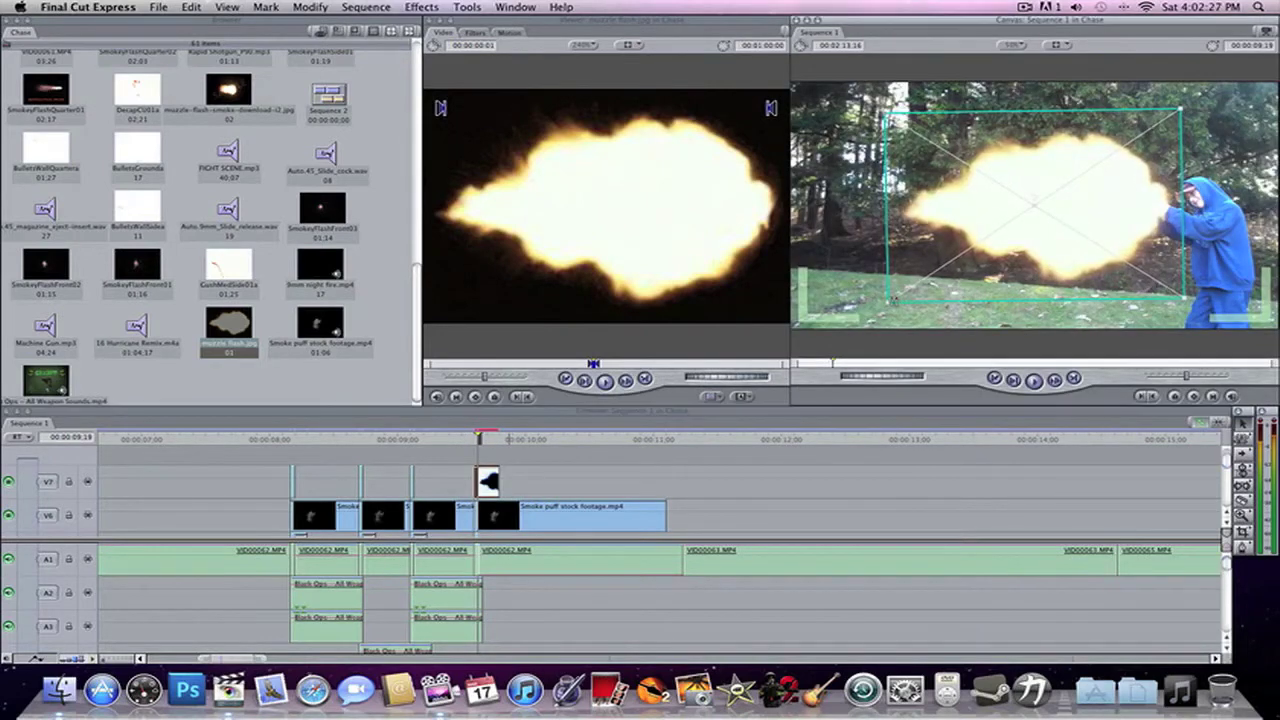
{"action": "left_click_drag", "start_coordinate": [888, 303], "coordinate": [1121, 206]}
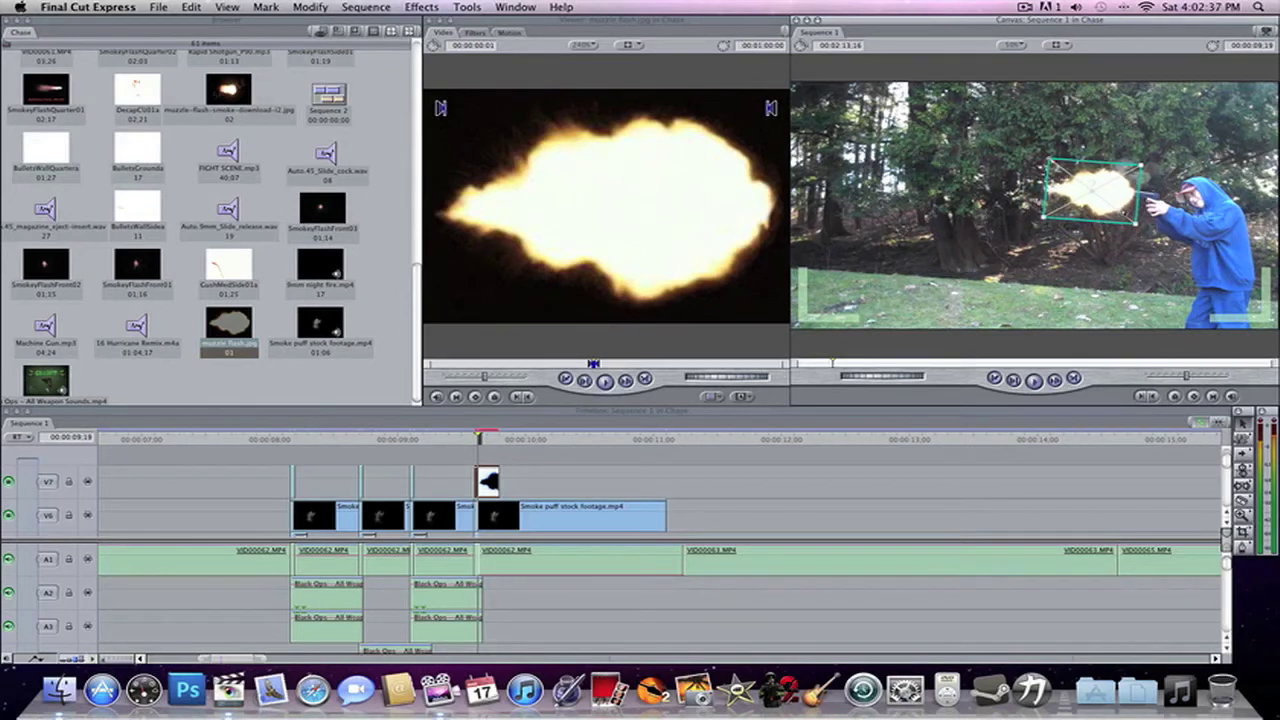
Step: Compare the muzzle flash with the previous gunshot and fine-tune its size and position at the gun muzzle
{"action": "key", "text": "Left"}
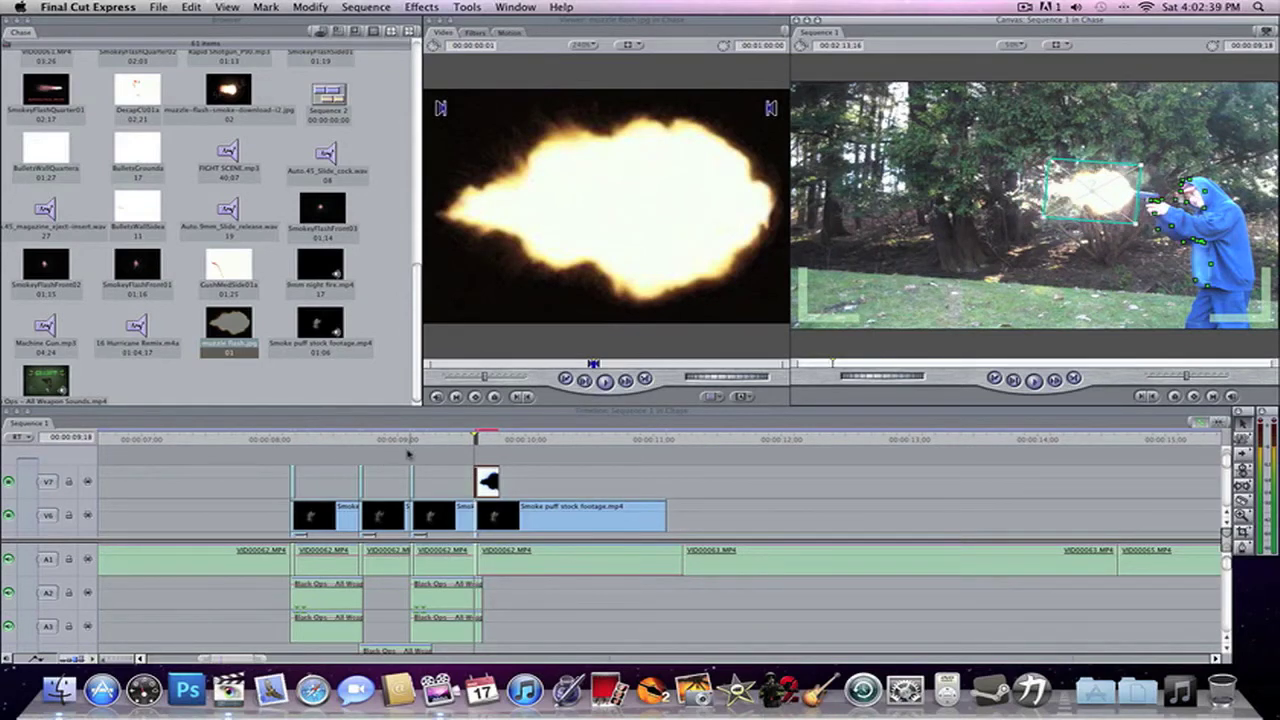
{"action": "left_click", "coordinate": [411, 440]}
{"action": "left_click", "coordinate": [476, 439]}
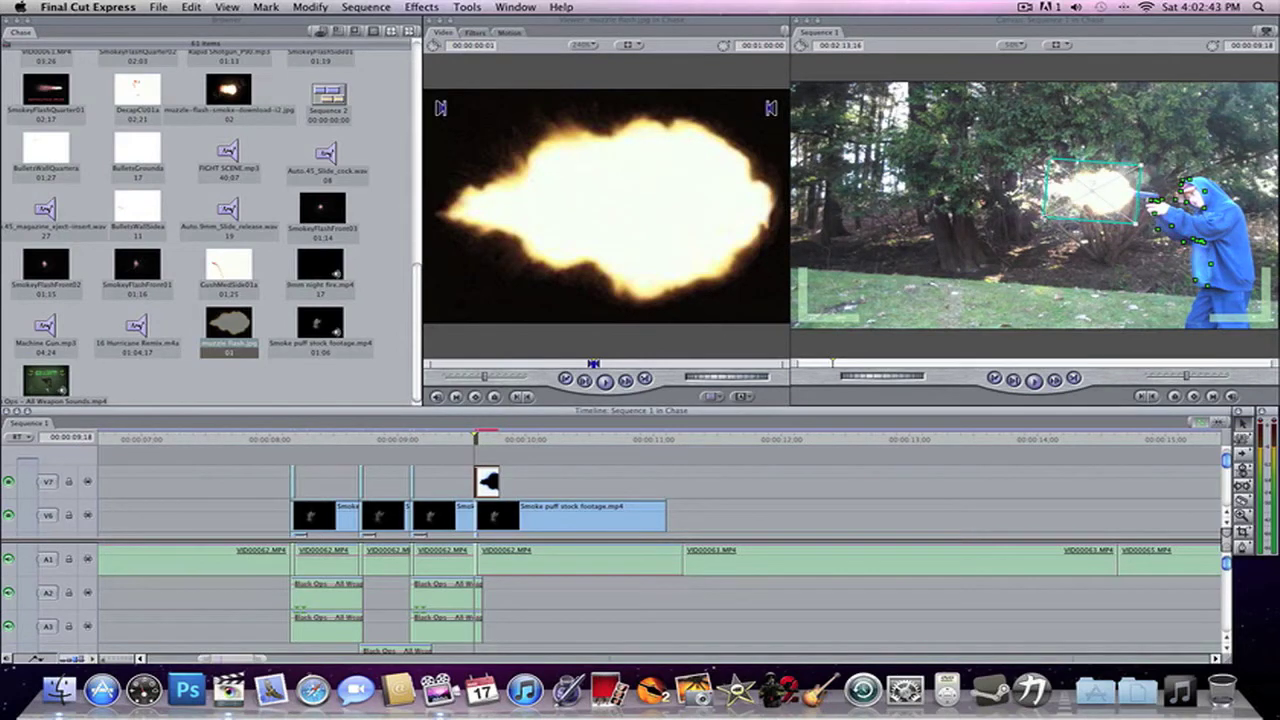
{"action": "left_click_drag", "start_coordinate": [1046, 220], "coordinate": [1042, 219]}
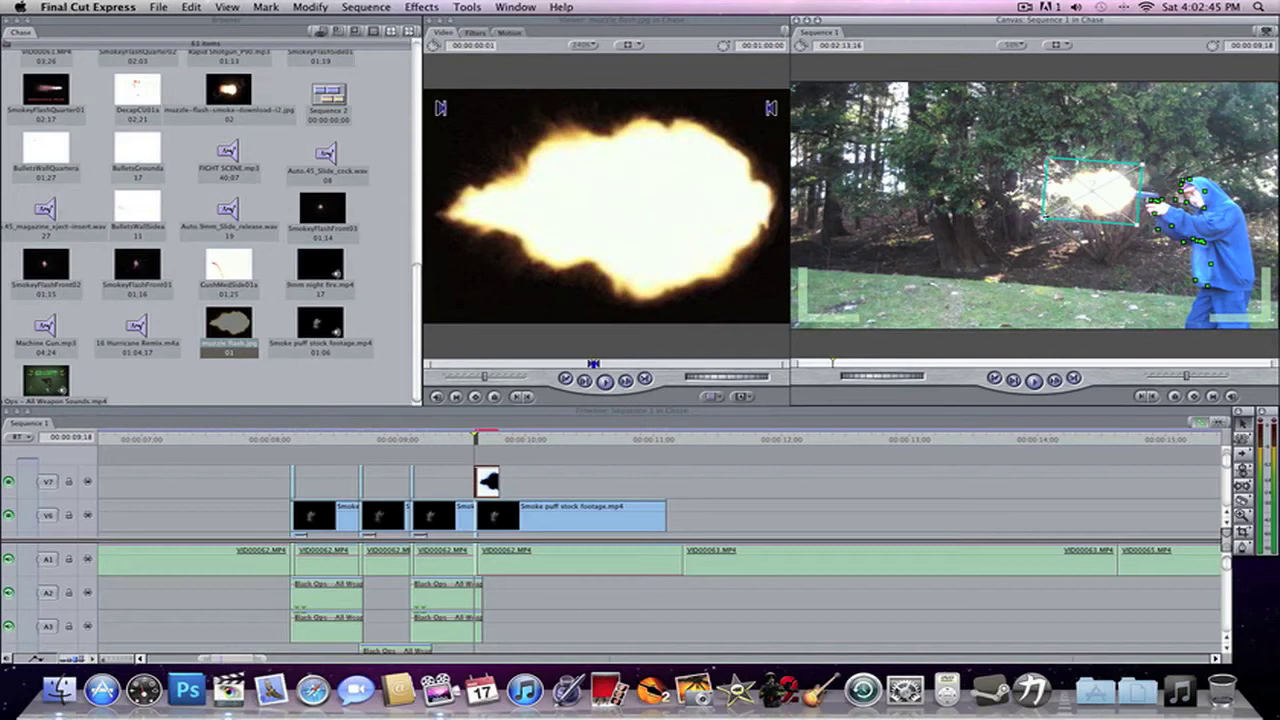
{"action": "key", "text": "Right"}
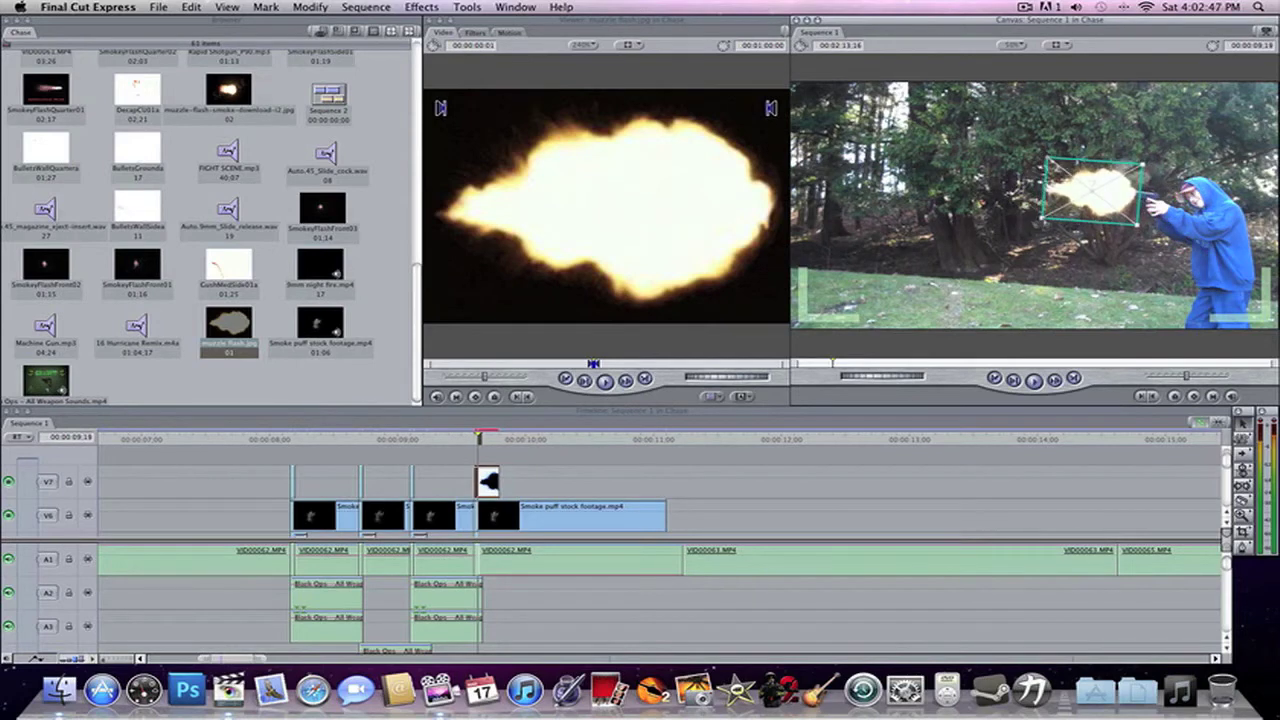
{"action": "mouse_move", "coordinate": [1100, 213]}
{"action": "left_mouse_down"}
{"action": "mouse_move", "coordinate": [1085, 210]}
{"action": "mouse_move", "coordinate": [1098, 211]}
{"action": "left_mouse_up"}
Step: Step through the frames from 00:00:09:18 to 00:00:09:24 and compare the new flash with the one at 00:00:09:03
{"action": "key", "text": "Left"}
{"action": "key", "text": "Right"}
{"action": "key", "text": "Right"}
{"action": "key", "text": "Right"}
{"action": "key", "text": "Right"}
{"action": "key", "text": "Right"}
{"action": "key", "text": "Right"}
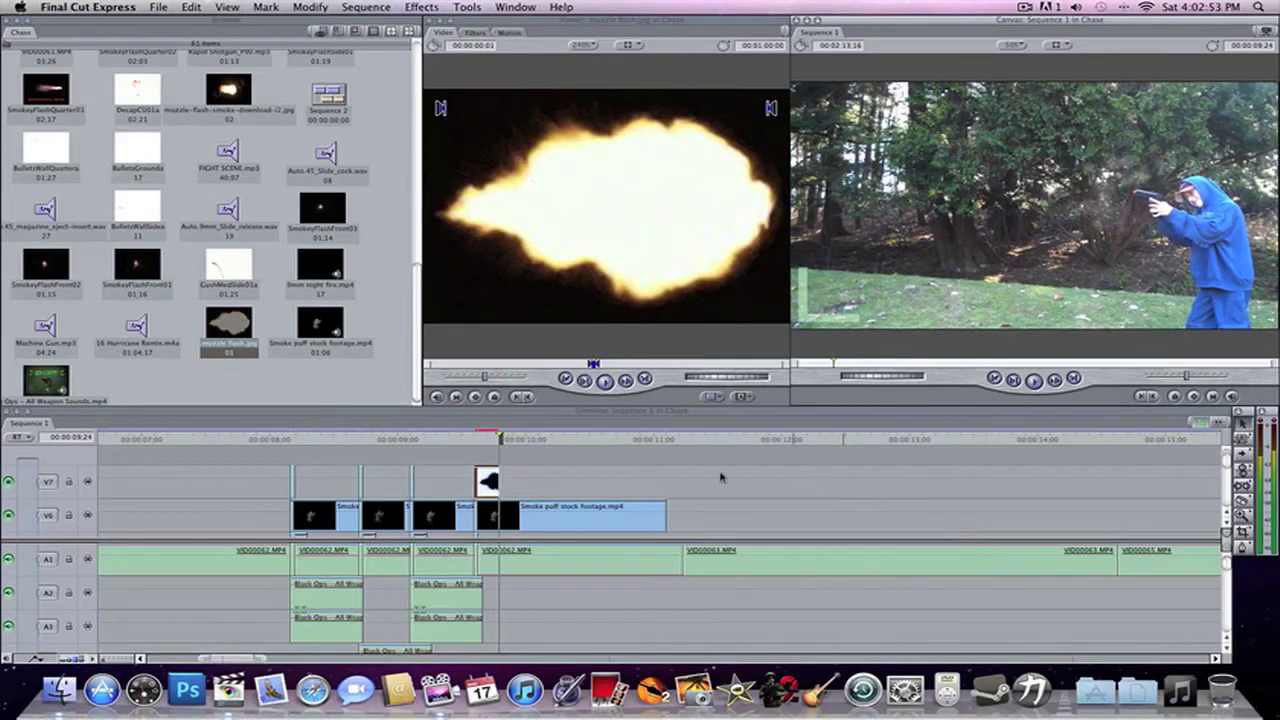
{"action": "left_click", "coordinate": [410, 440]}
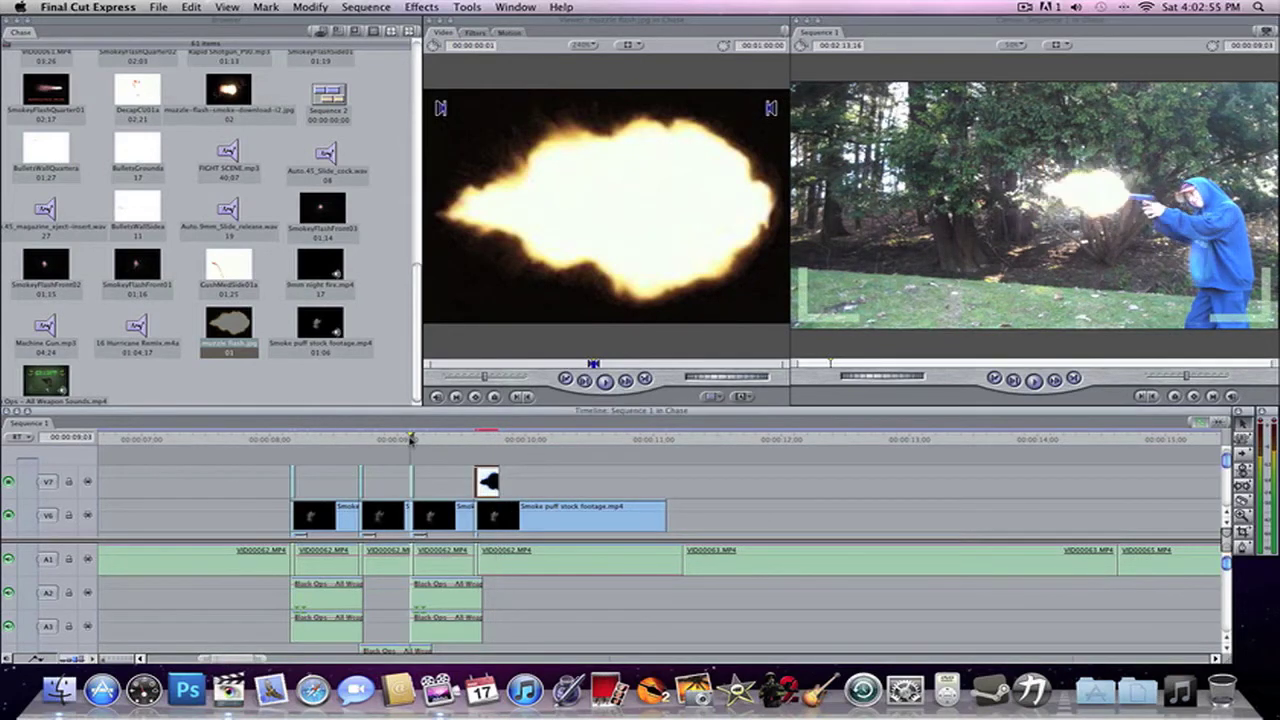
{"action": "left_click", "coordinate": [475, 440]}
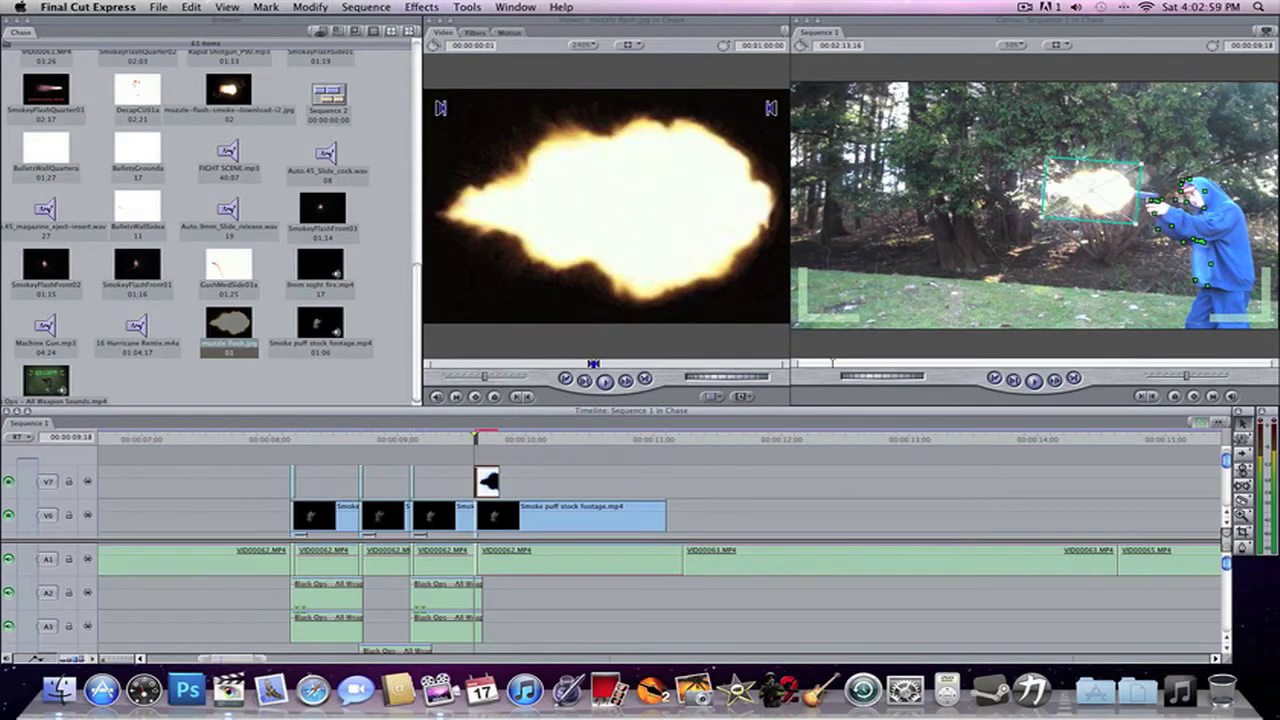
Step: Deselect the clips, trim the V7 muzzle flash clip to one frame at 00:00:09:18, and render the sequence
{"action": "left_click", "coordinate": [1040, 221]}
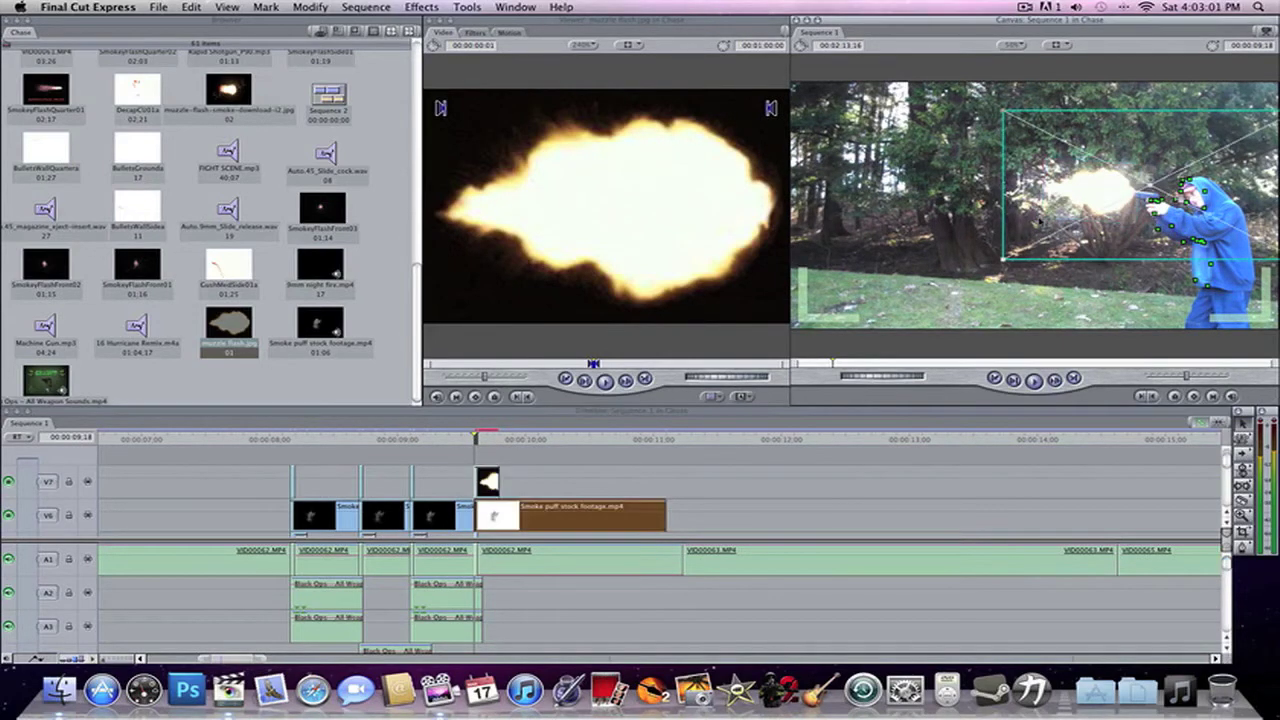
{"action": "left_click", "coordinate": [838, 468]}
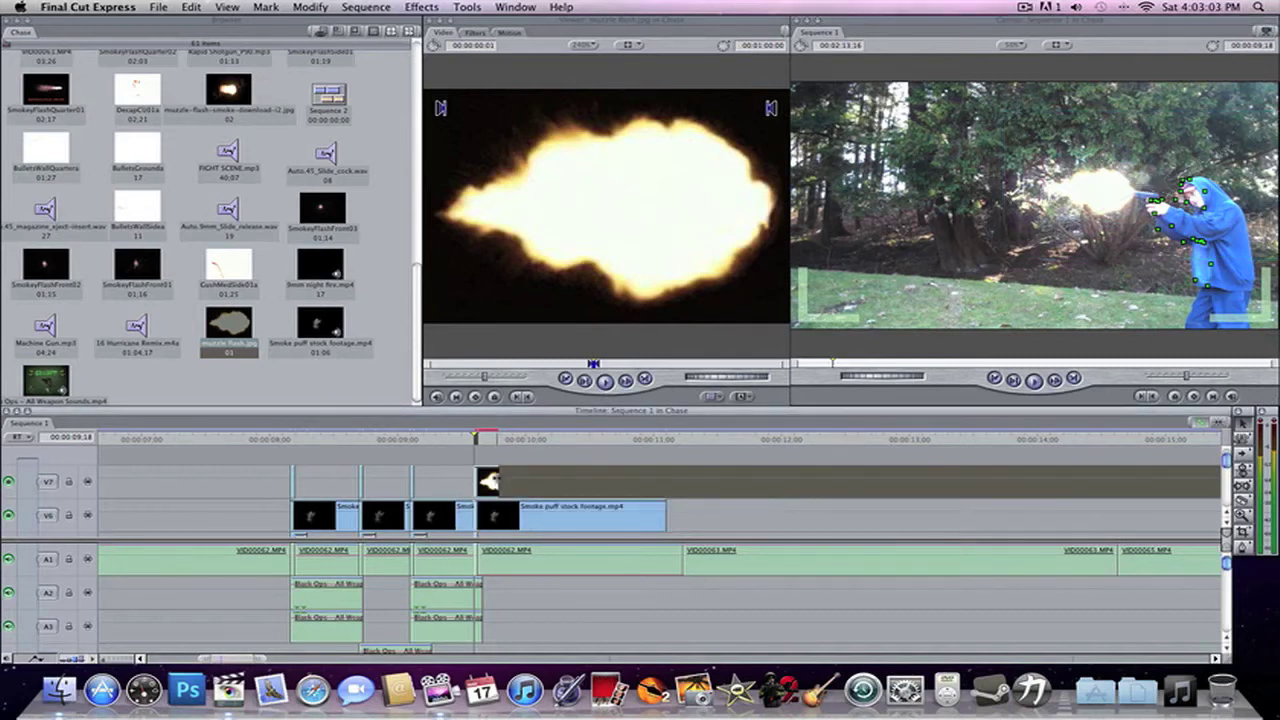
{"action": "left_click_drag", "start_coordinate": [498, 481], "coordinate": [478, 484]}
{"action": "key", "text": "super+r"}
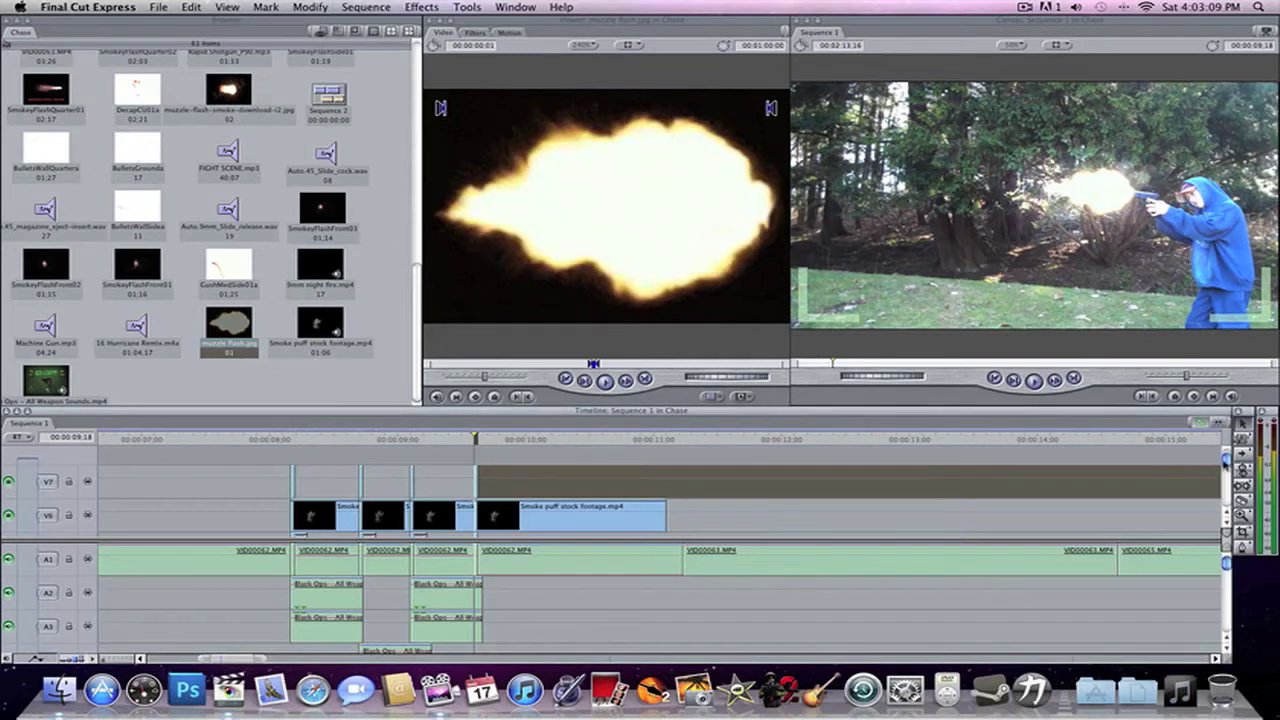
Step: Examine the previous gunshot's layers on V3 to V5 and its frames up to 00:00:09:10, and lower the system volume
{"action": "left_click_drag", "start_coordinate": [1226, 460], "coordinate": [1215, 485]}
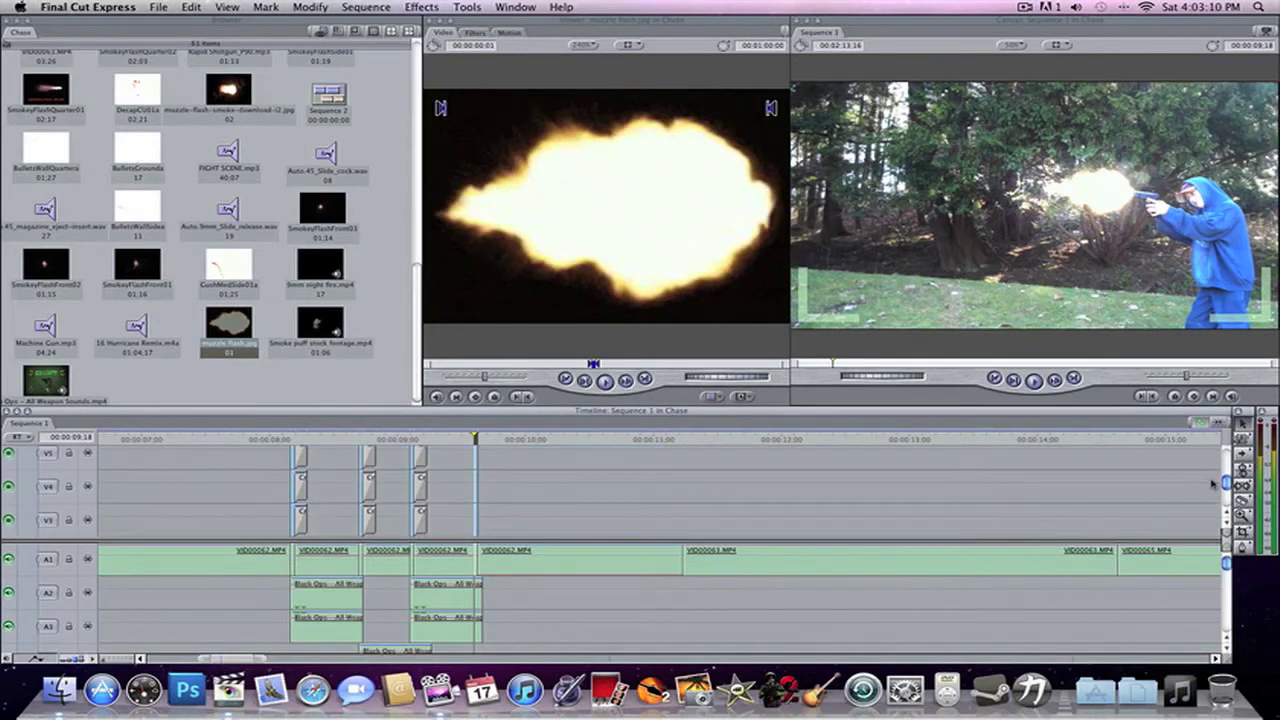
{"action": "left_click", "coordinate": [412, 437]}
{"action": "key", "text": "Left"}
{"action": "key", "text": "Right"}
{"action": "key", "text": "Right"}
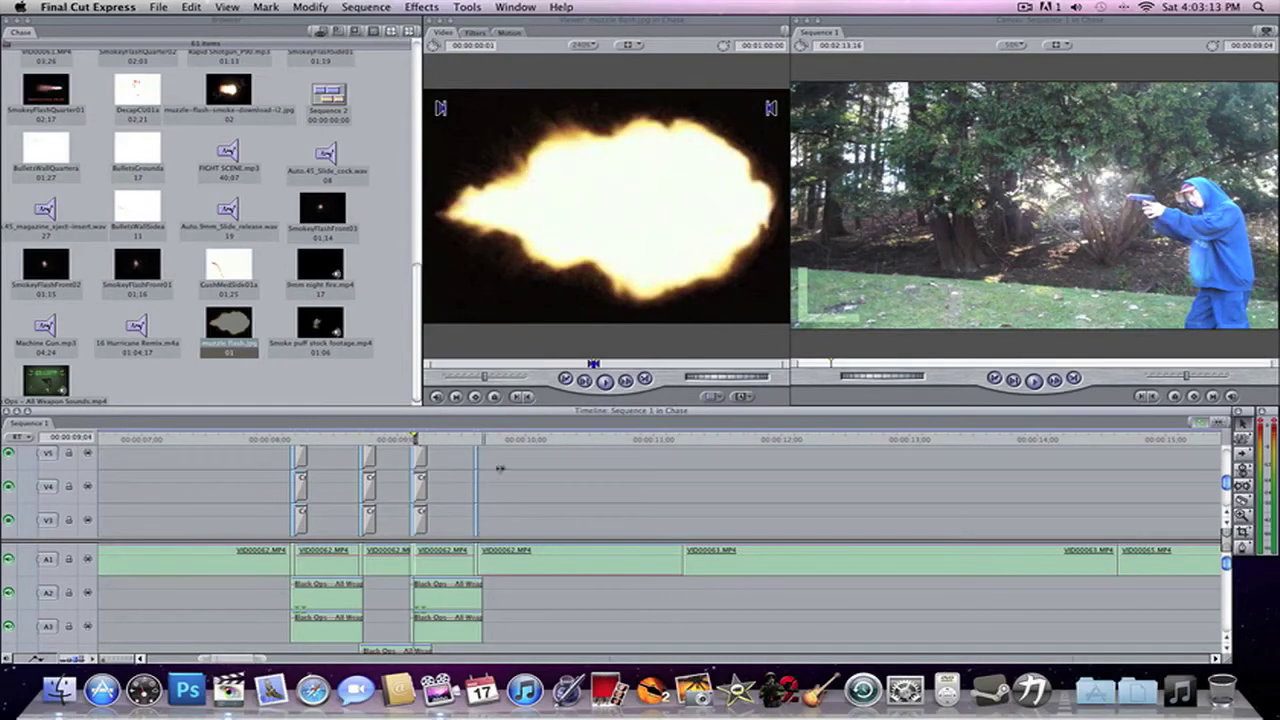
{"action": "left_click_drag", "start_coordinate": [415, 435], "coordinate": [440, 435]}
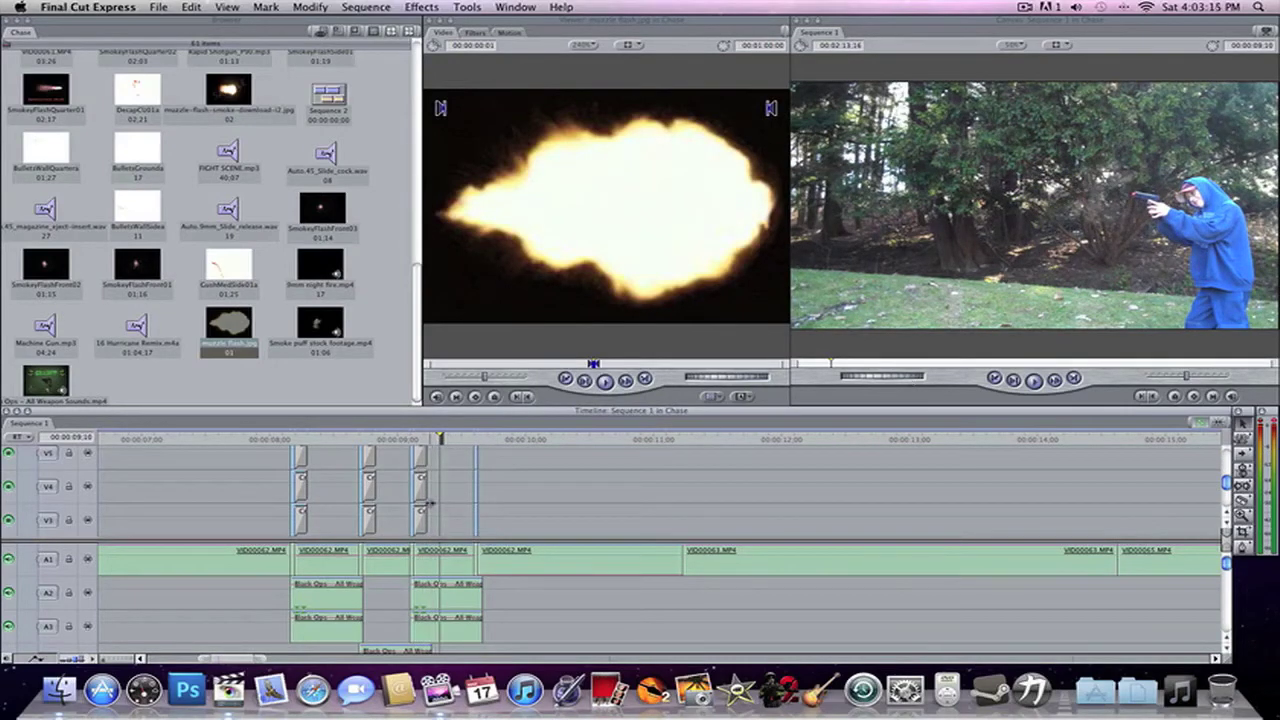
{"action": "key", "text": "XF86AudioLowerVolume"}
{"action": "key", "text": "XF86AudioLowerVolume"}
{"action": "key", "text": "XF86AudioLowerVolume"}
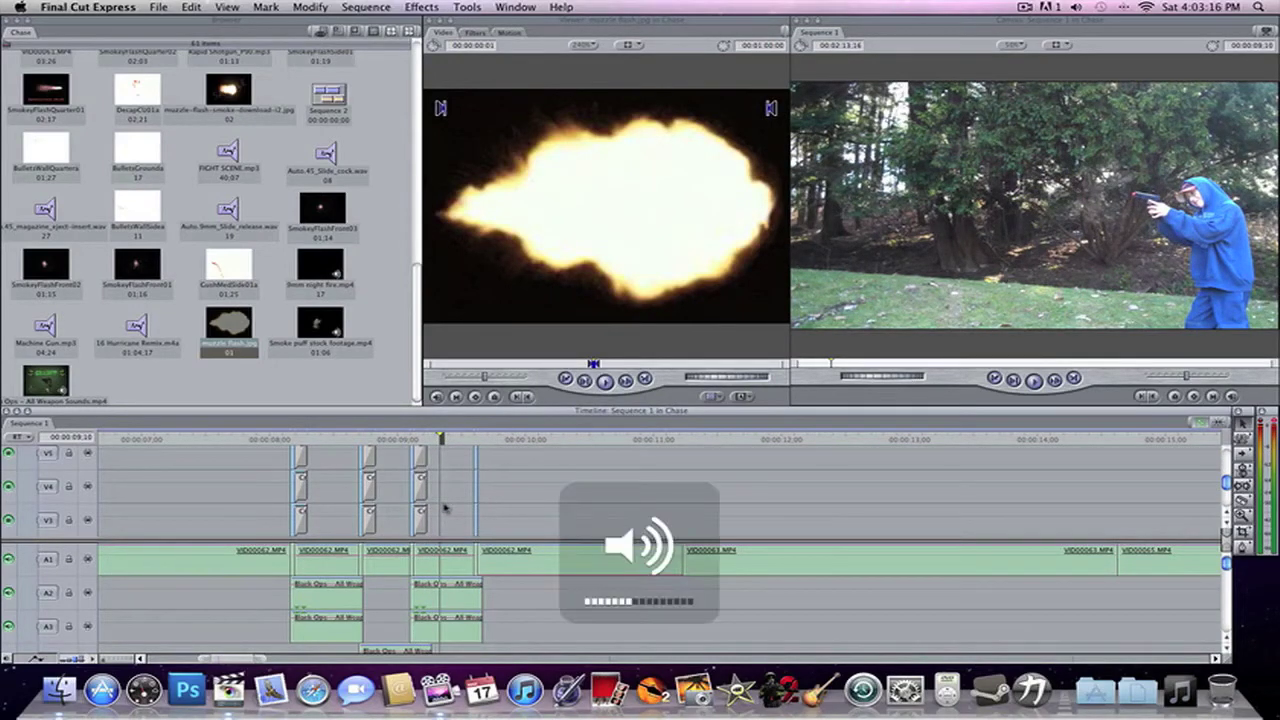
Step: Review the new gunshot frame by frame from 00:00:09:18 to 00:00:09:26 to check how the brightening ends
{"action": "left_click", "coordinate": [468, 441]}
{"action": "mouse_move", "coordinate": [467, 443]}
{"action": "left_mouse_down"}
{"action": "mouse_move", "coordinate": [454, 445]}
{"action": "mouse_move", "coordinate": [497, 456]}
{"action": "mouse_move", "coordinate": [475, 441]}
{"action": "left_mouse_up"}
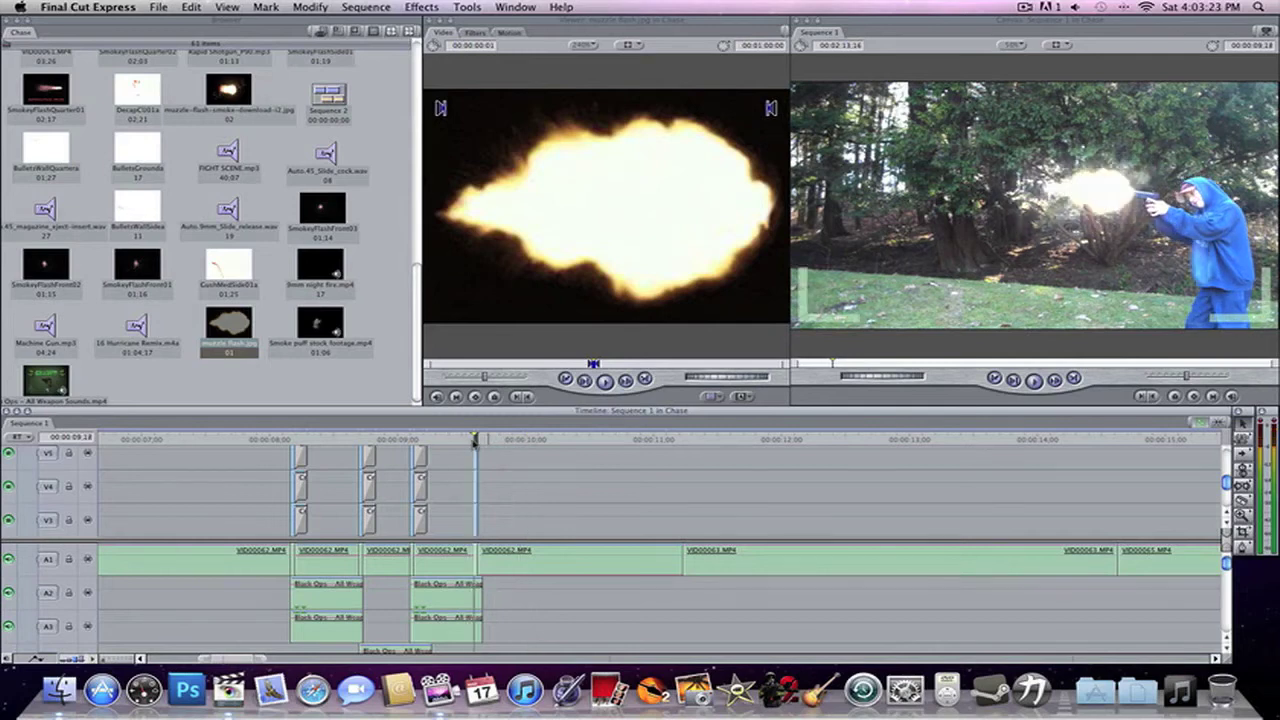
{"action": "key", "text": "Right"}
{"action": "key", "text": "Right"}
{"action": "key", "text": "Right"}
{"action": "key", "text": "Right"}
{"action": "key", "text": "Right"}
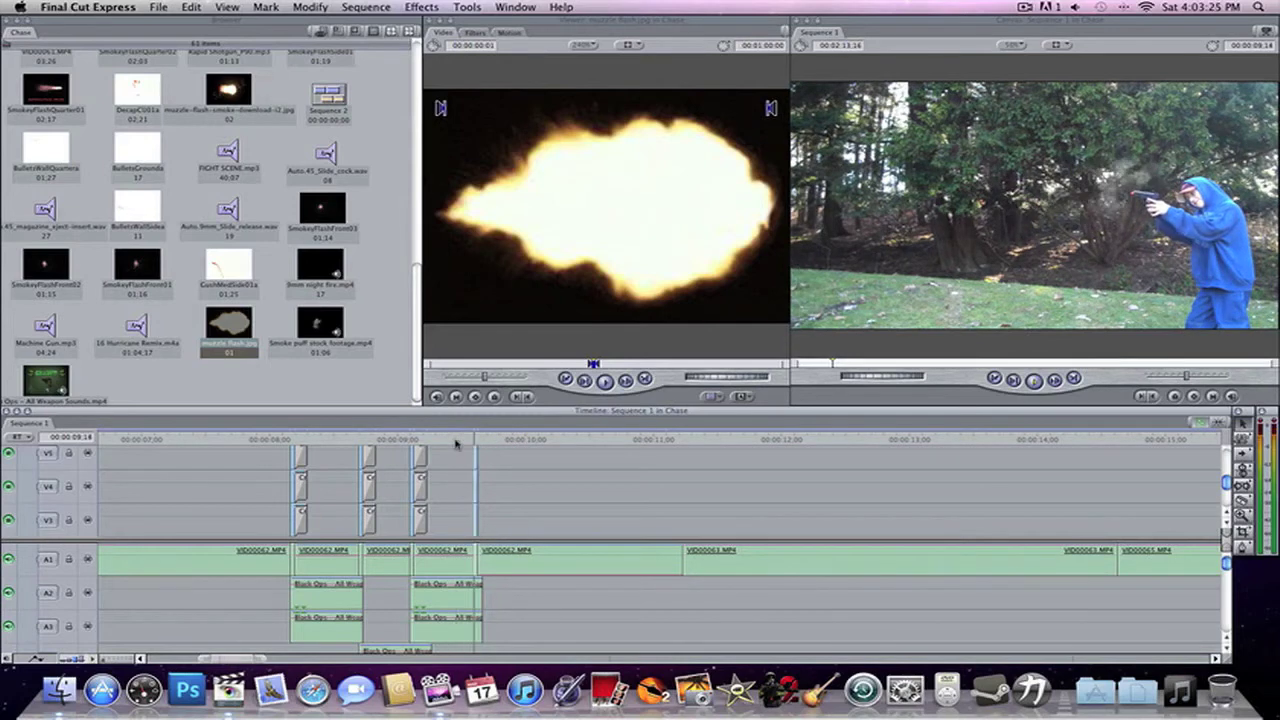
{"action": "key", "text": "Right"}
{"action": "key", "text": "Right"}
{"action": "key", "text": "Right"}
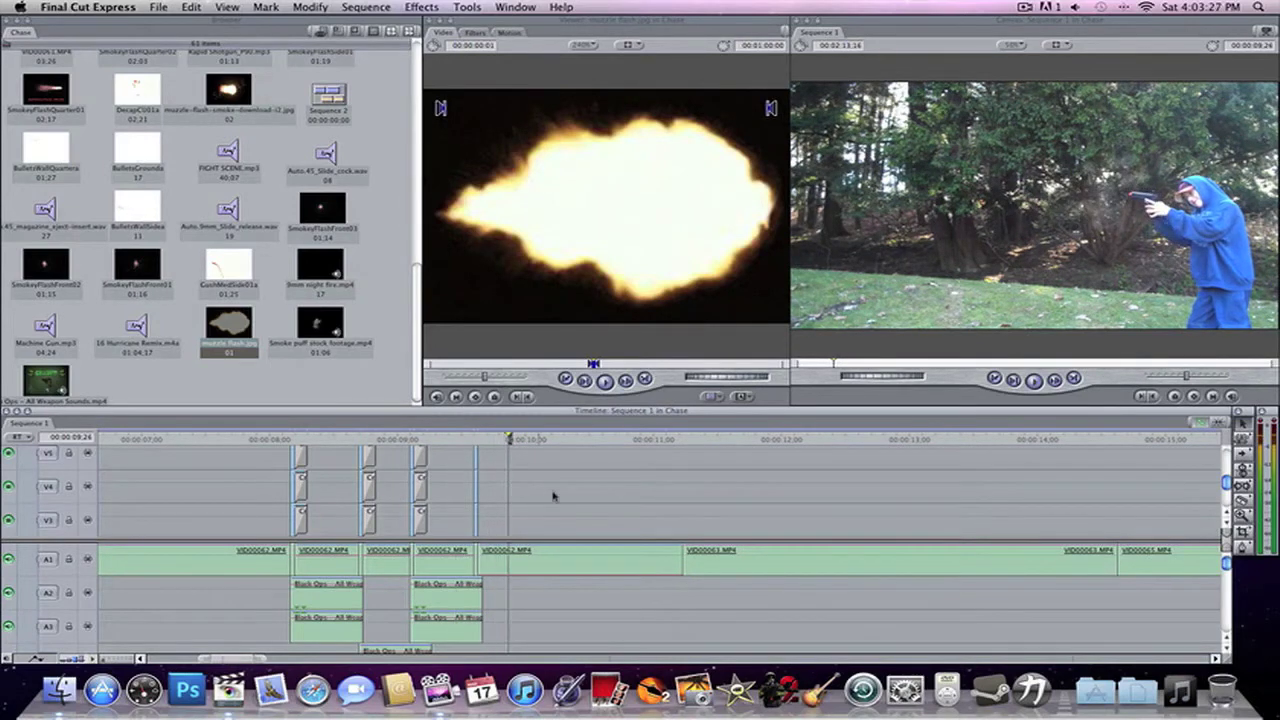
{"action": "scroll", "coordinate": [1185, 485], "scroll_direction": "up", "scroll_amount": 2}
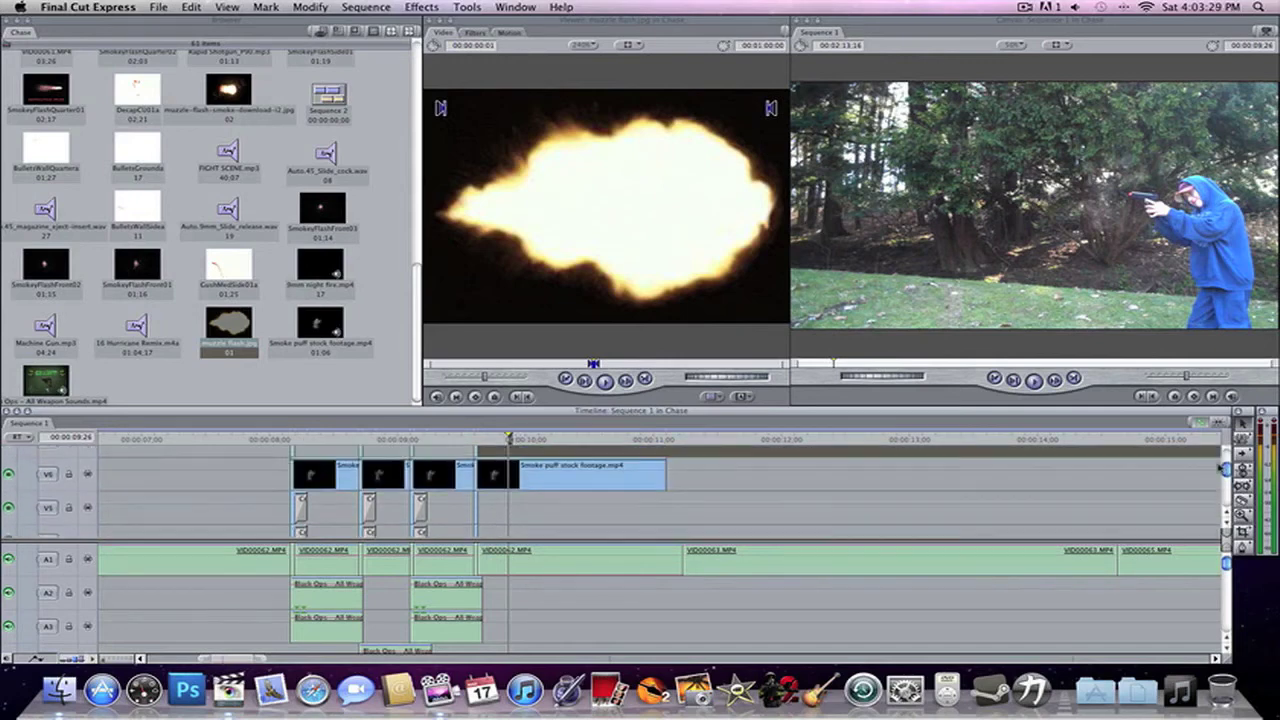
Step: Extend the new gunshot's one-frame brightened layers on V2 to V5 so they end at 00:00:09:22
{"action": "left_click", "coordinate": [475, 446]}
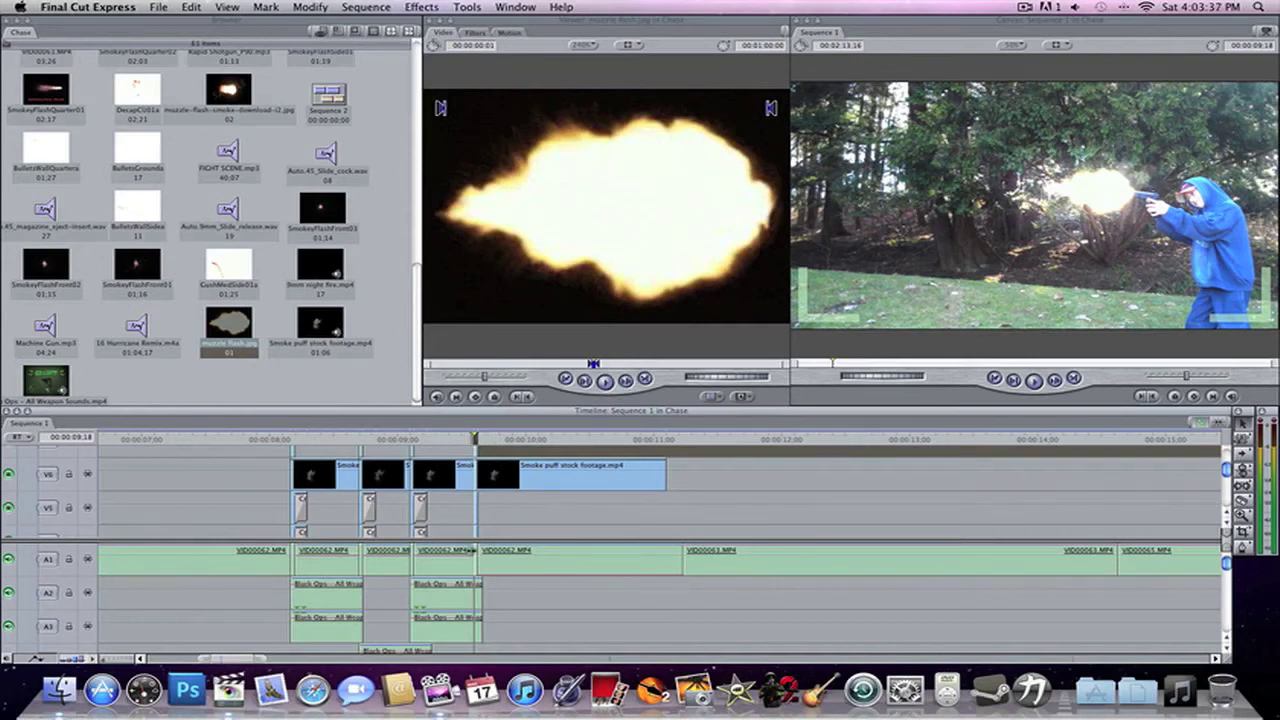
{"action": "key", "text": "Right"}
{"action": "key", "text": "Right"}
{"action": "key", "text": "Right"}
{"action": "key", "text": "Right"}
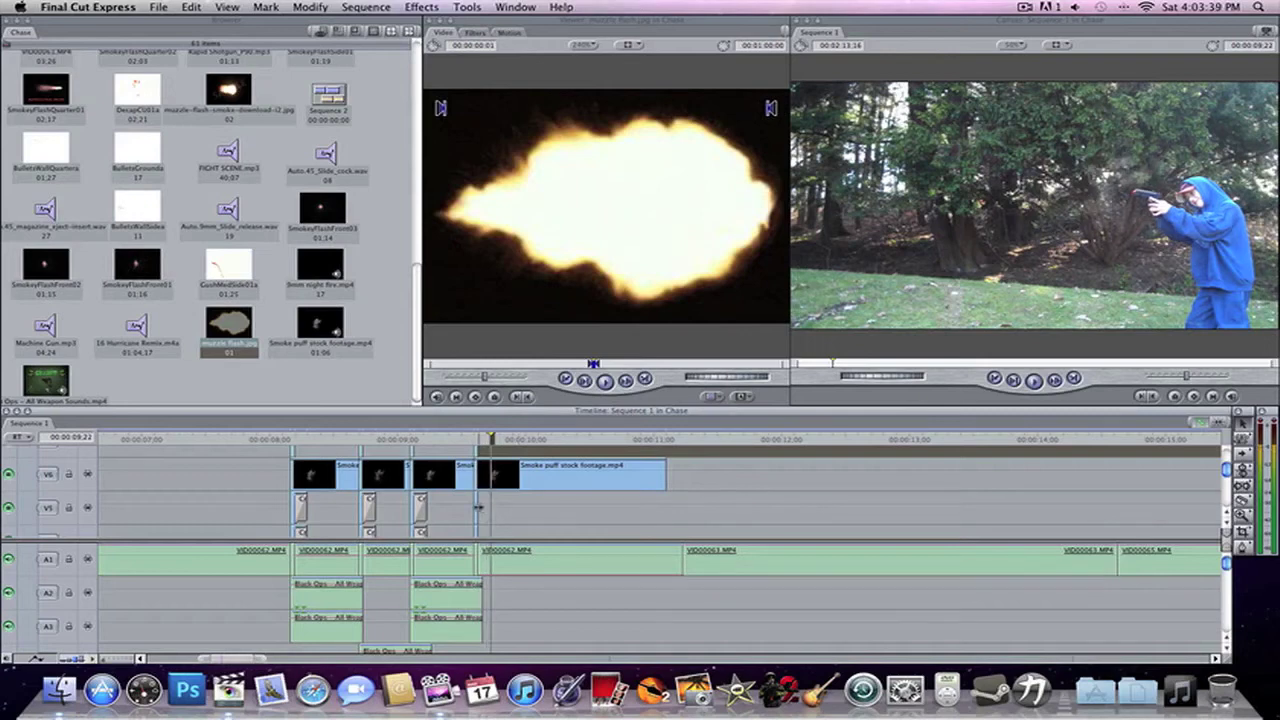
{"action": "left_click_drag", "start_coordinate": [478, 507], "coordinate": [491, 532]}
{"action": "scroll", "coordinate": [1216, 497], "scroll_direction": "down", "scroll_amount": 4}
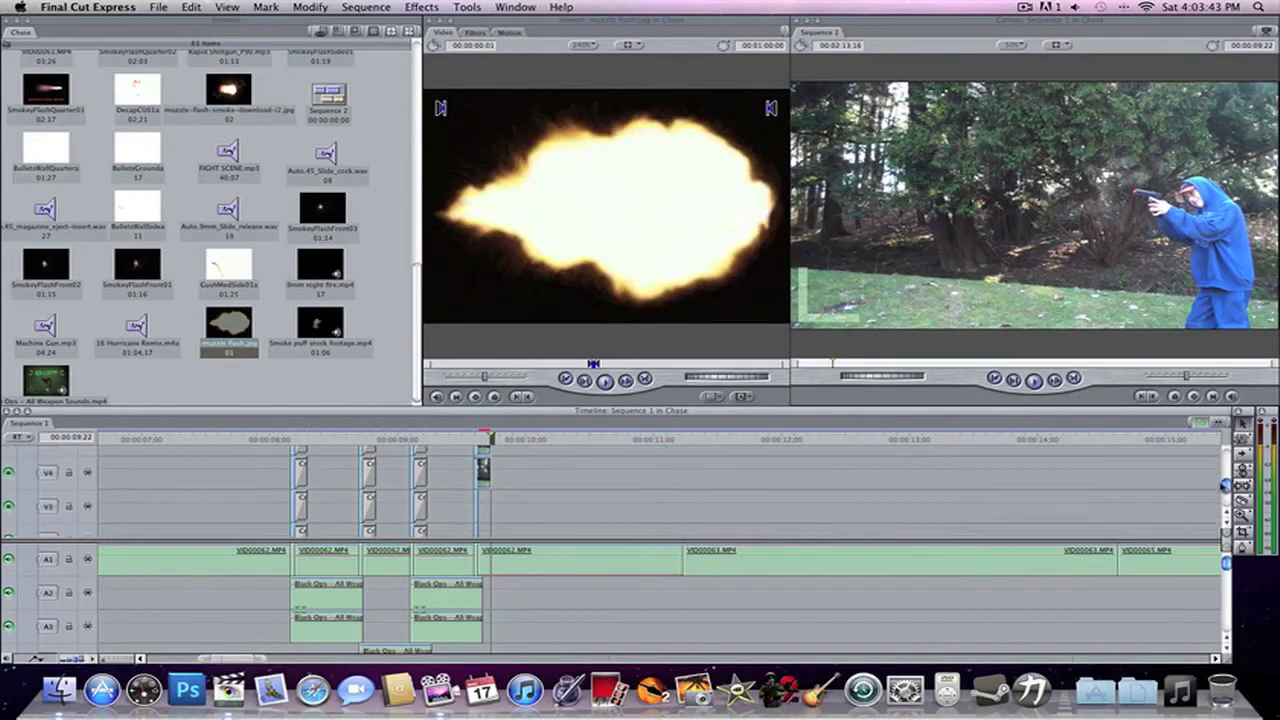
{"action": "left_click_drag", "start_coordinate": [478, 488], "coordinate": [495, 512]}
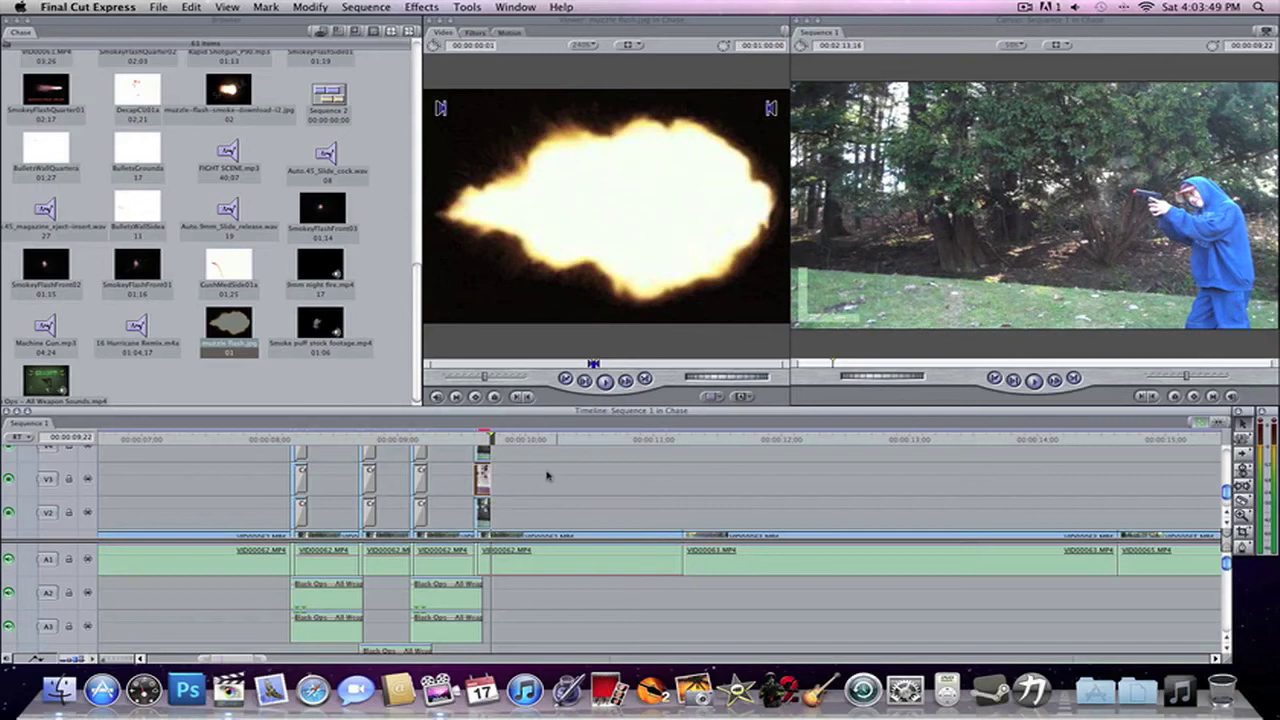
Step: Add cross dissolves to the ends of the extended layers on V2 to V5 and return the playhead to 00:00:09:17
{"action": "left_click", "coordinate": [491, 512]}
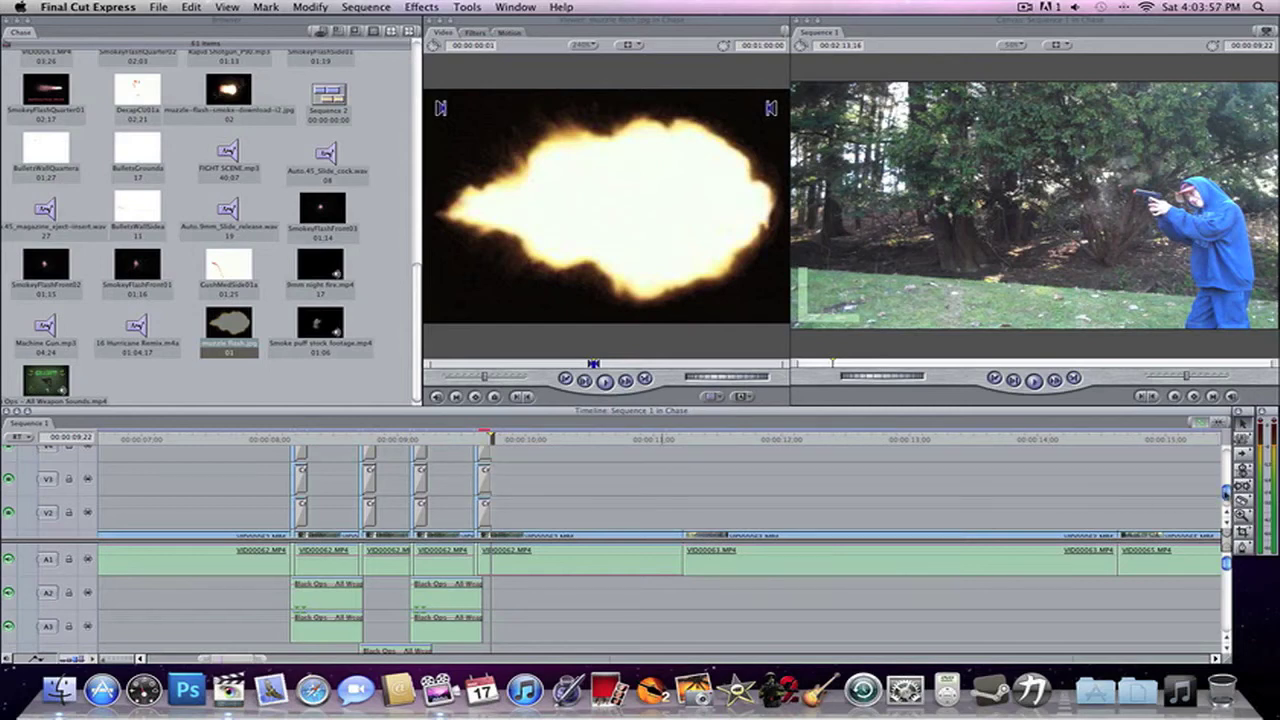
{"action": "left_click_drag", "start_coordinate": [1227, 494], "coordinate": [1134, 470]}
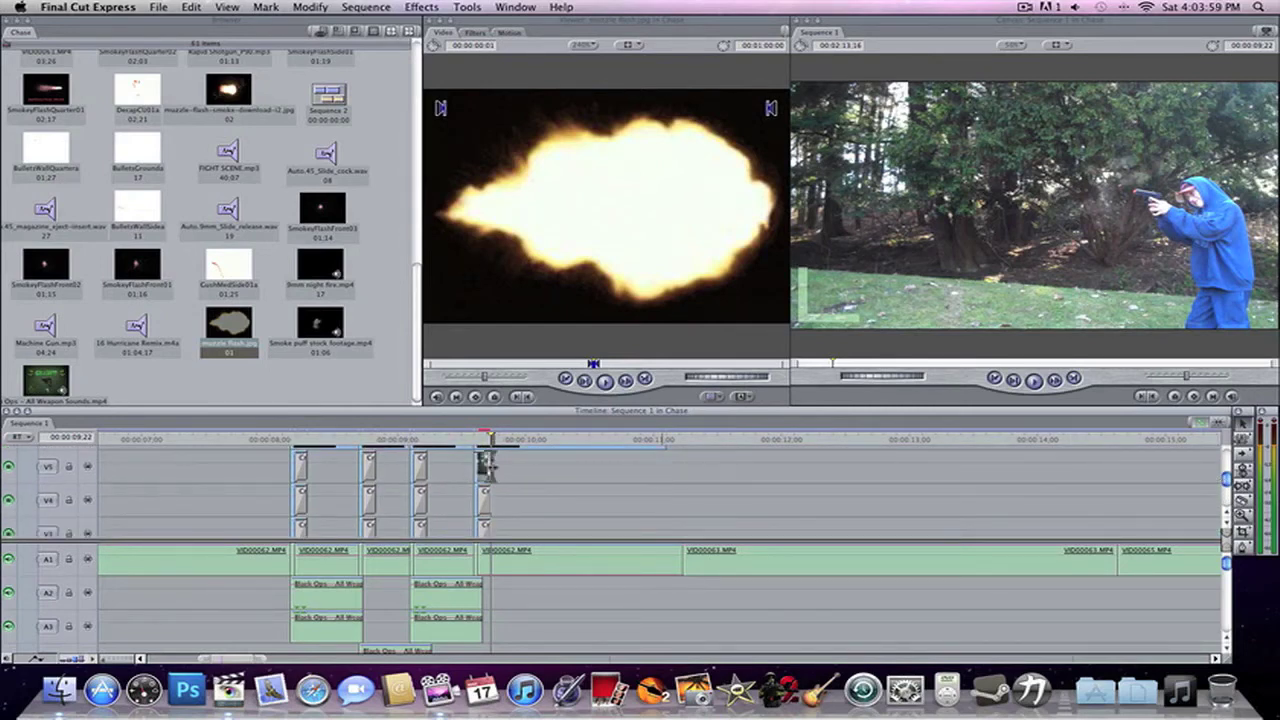
{"action": "left_click", "coordinate": [472, 441]}
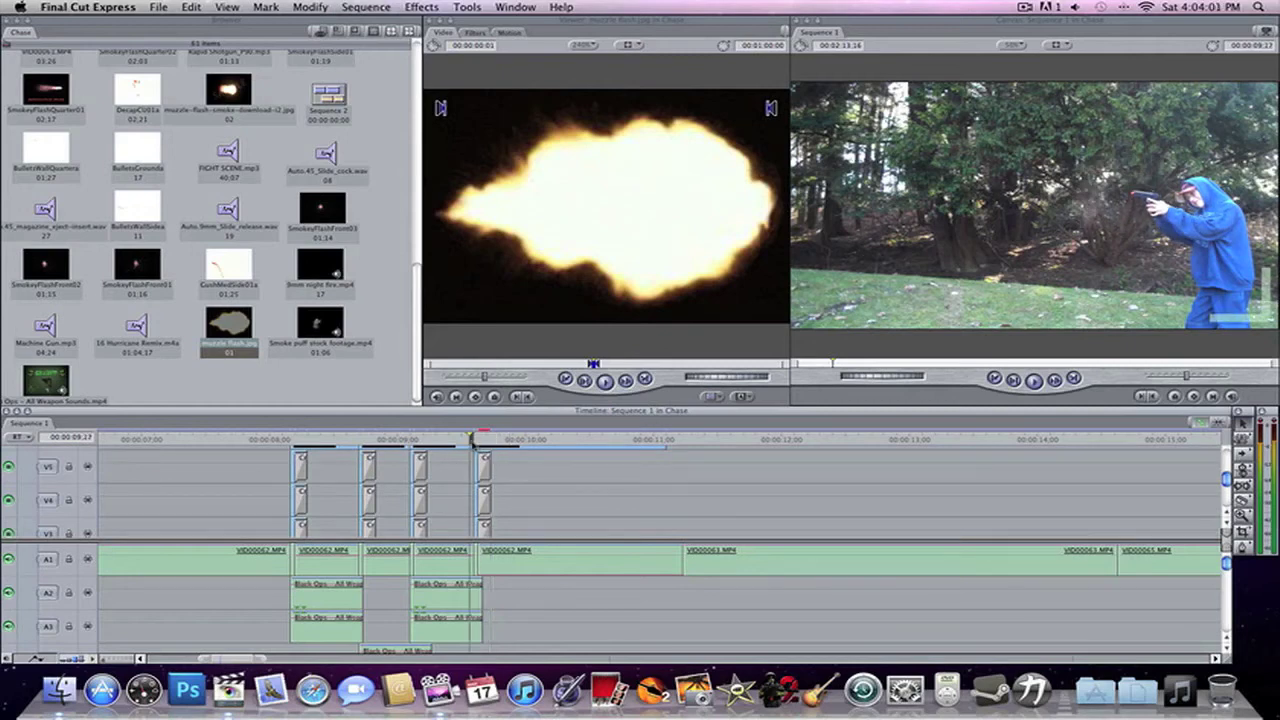
Step: Render the sequence and play back the new gunshot from just before 00:00:09:17 to review the fade-out
{"action": "key", "text": "super+r"}
{"action": "left_click", "coordinate": [450, 442]}
{"action": "key", "text": "space"}
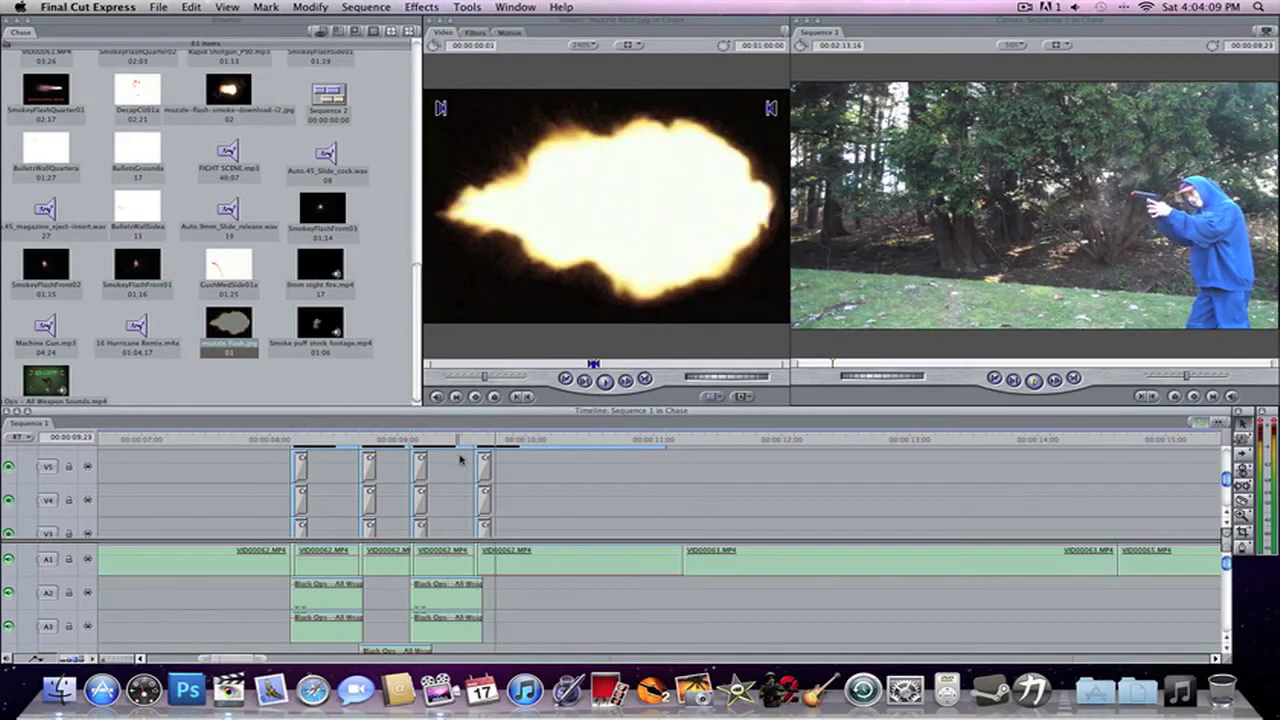
{"action": "left_click", "coordinate": [463, 439]}
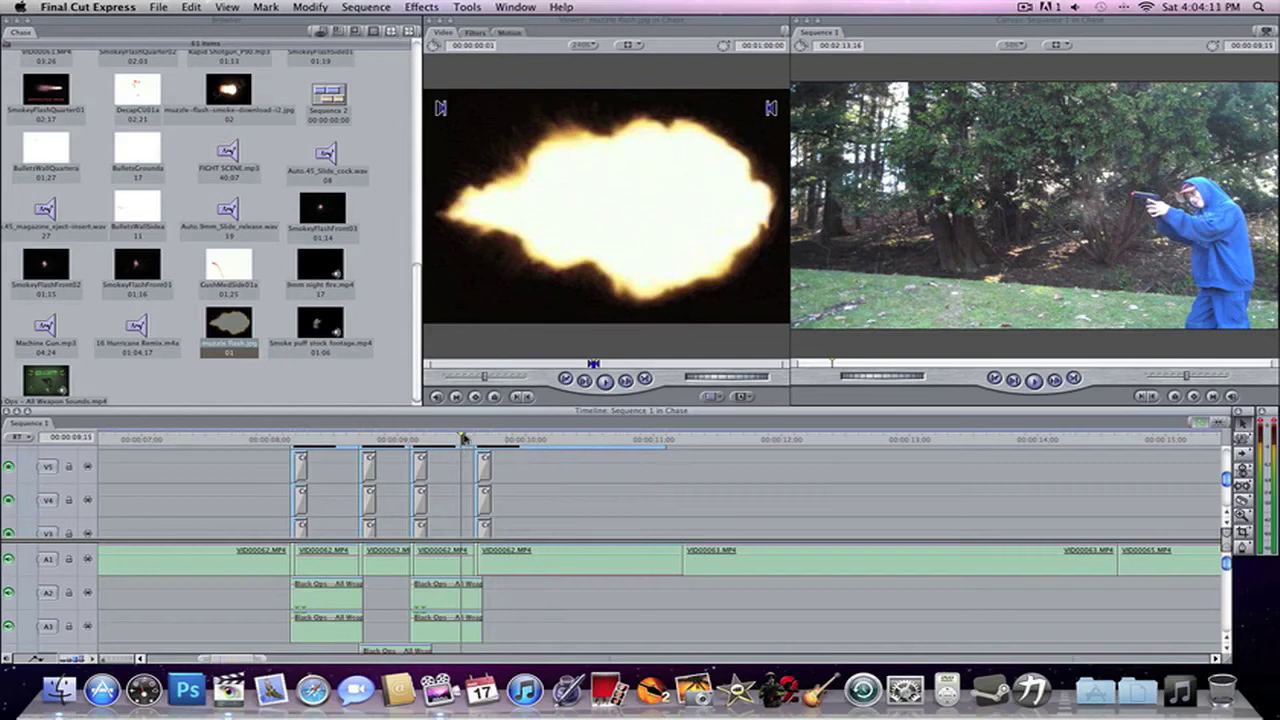
{"action": "key", "text": "space"}
{"action": "key", "text": "space"}
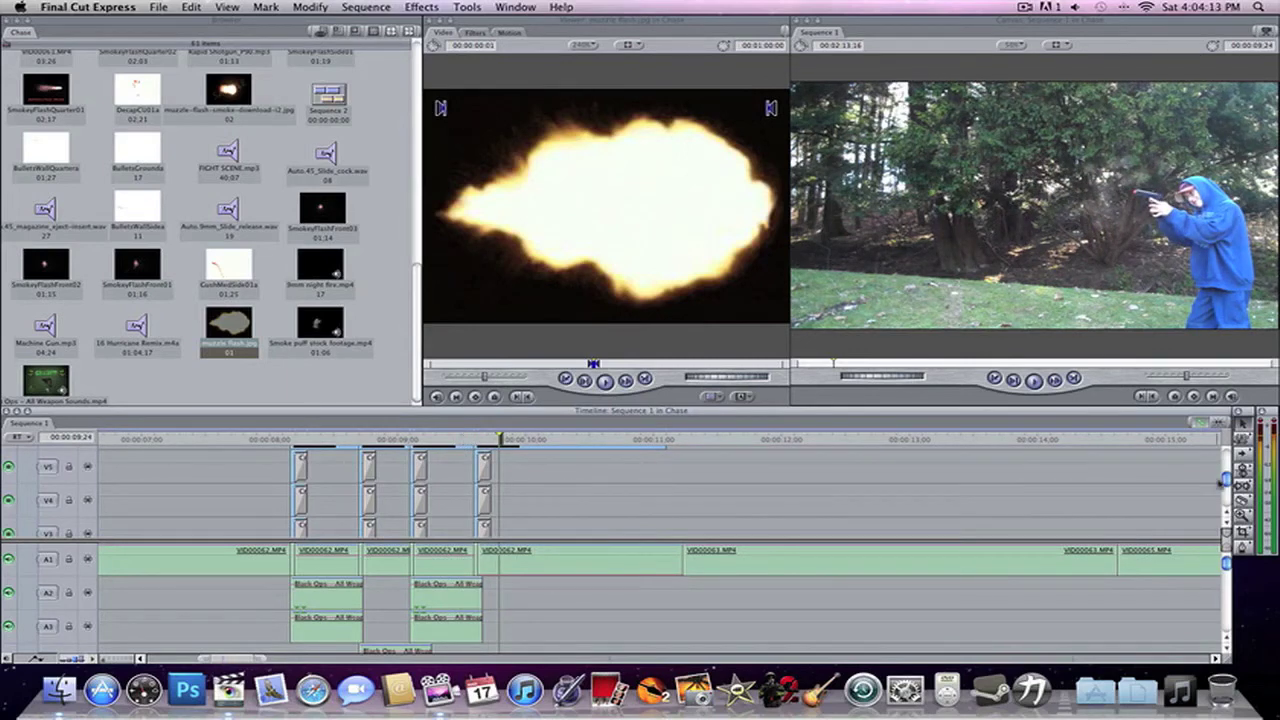
Step: Compare the gunshots at 00:00:09:03 and 00:00:09:18, slightly enlarge the muzzle flash on V7 at 00:00:09:18, and render the sequence
{"action": "left_click_drag", "start_coordinate": [1226, 480], "coordinate": [1226, 460]}
{"action": "left_click", "coordinate": [409, 441]}
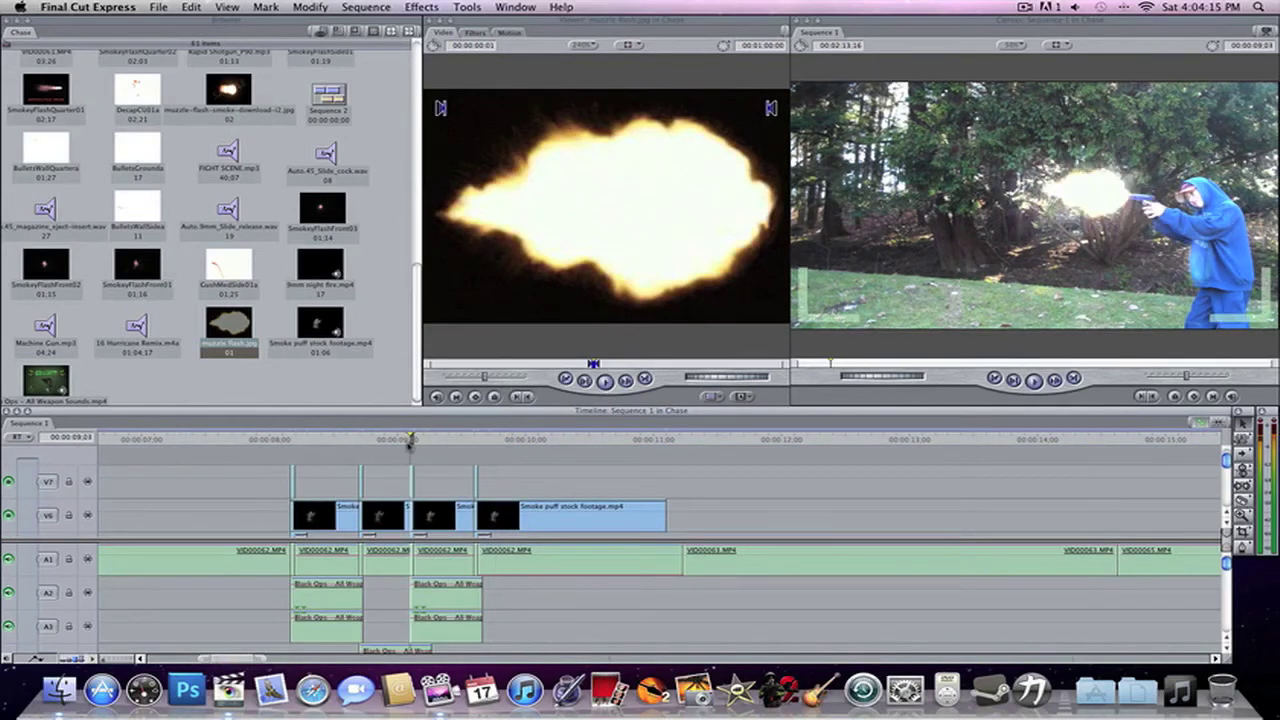
{"action": "key", "text": "Right"}
{"action": "left_click", "coordinate": [476, 440]}
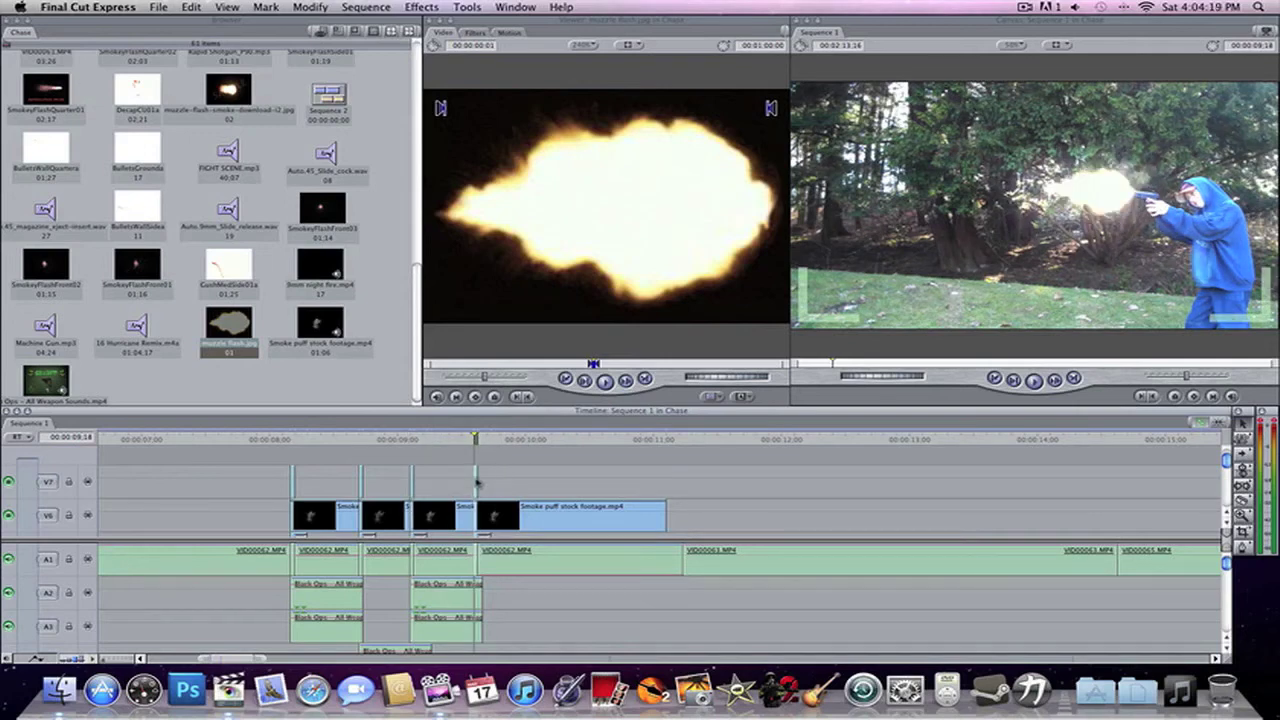
{"action": "left_click", "coordinate": [478, 480]}
{"action": "left_click", "coordinate": [1040, 219]}
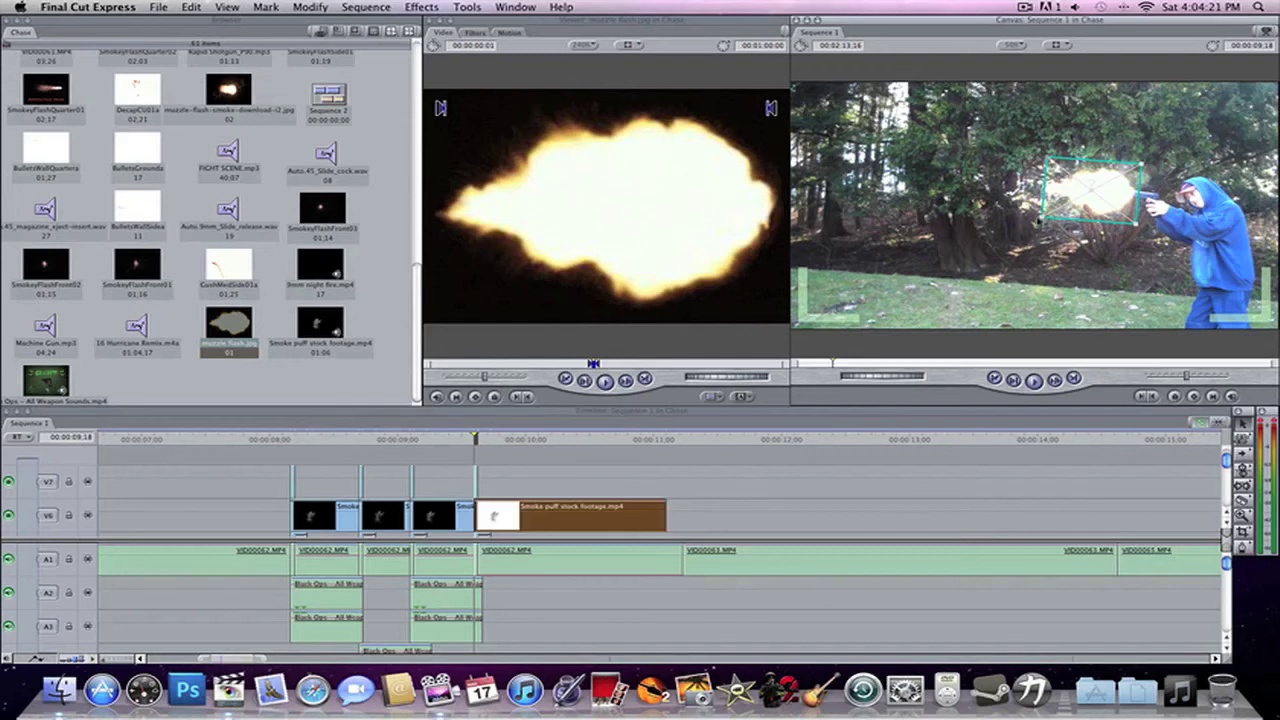
{"action": "left_click", "coordinate": [478, 475]}
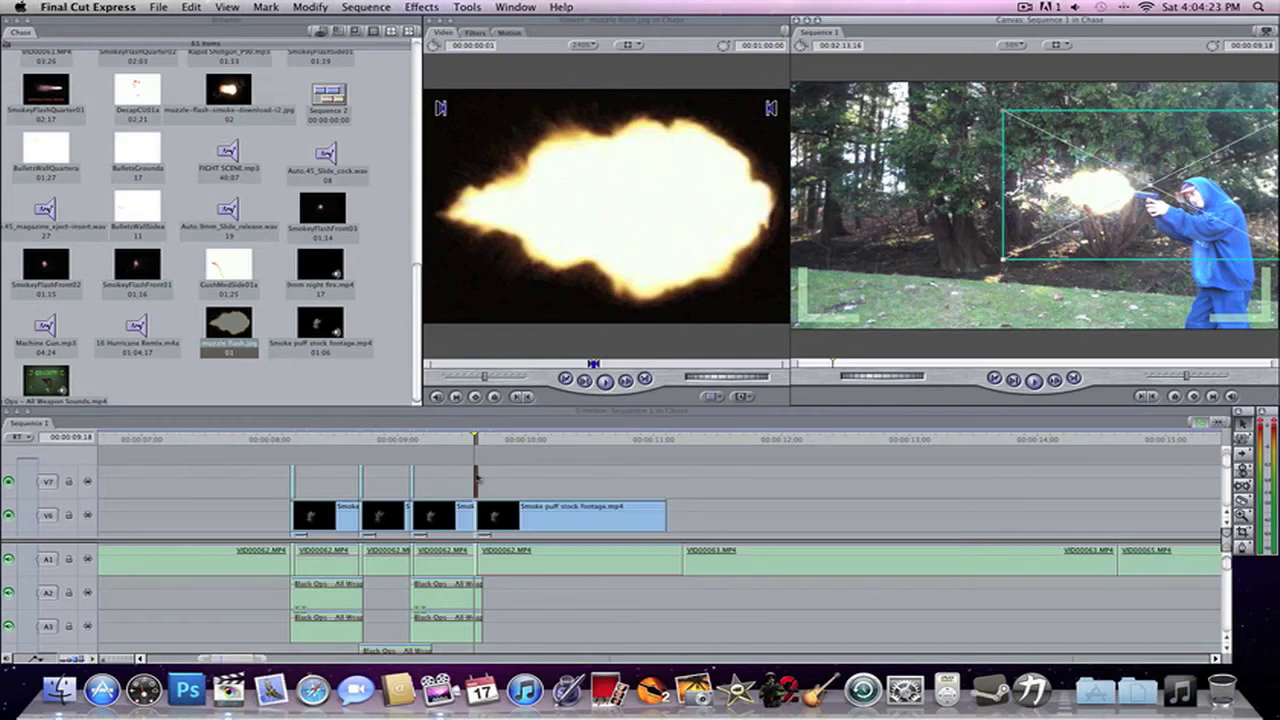
{"action": "left_click_drag", "start_coordinate": [1043, 218], "coordinate": [1040, 219]}
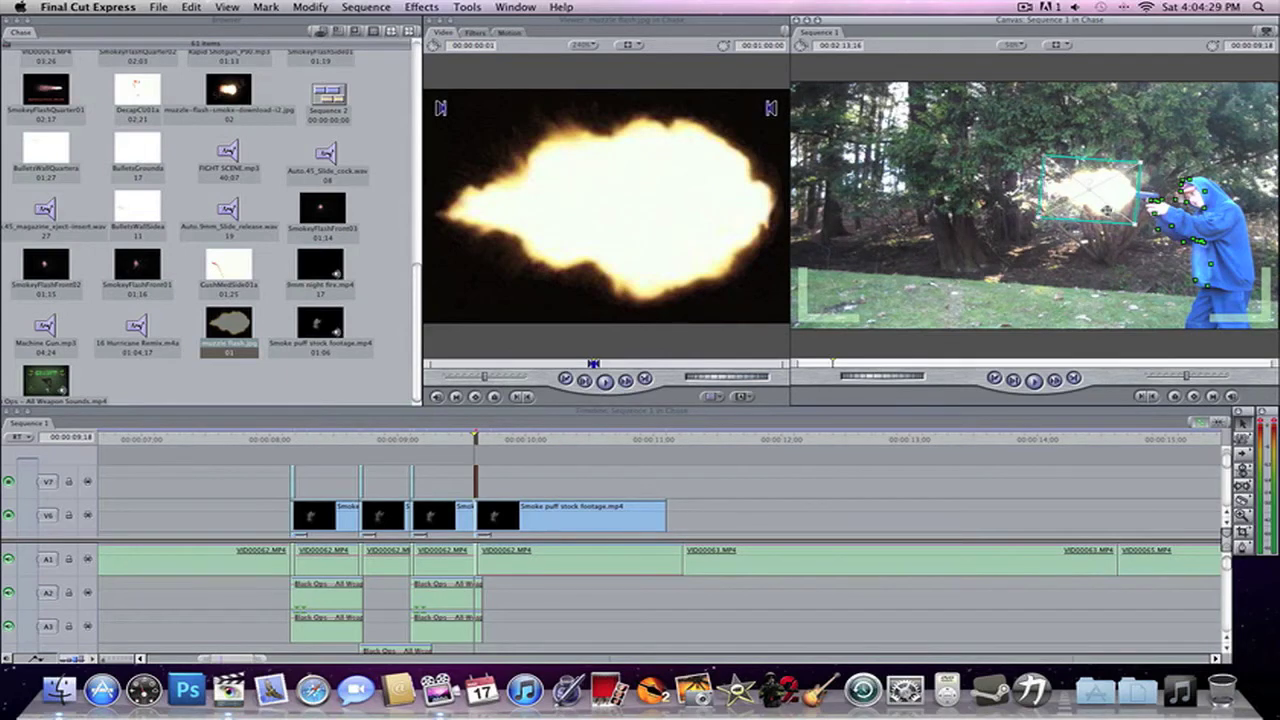
{"action": "left_click", "coordinate": [925, 500]}
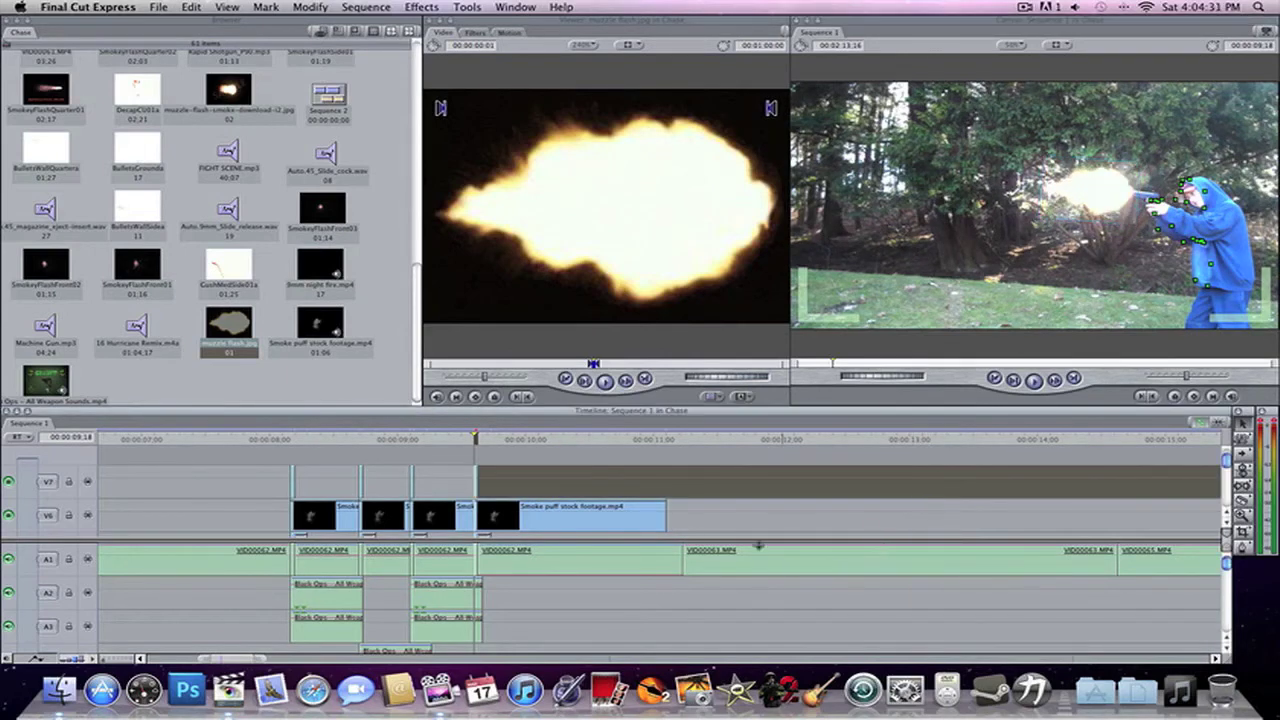
{"action": "key", "text": "super+r"}
Step: Place a short excerpt of the Black Ops - All Weapon Sounds clip after the smoke puff on V6 and delete its video portion
{"action": "left_click_drag", "start_coordinate": [46, 380], "coordinate": [605, 280]}
{"action": "mouse_move", "coordinate": [665, 515]}
{"action": "left_mouse_down"}
{"action": "mouse_move", "coordinate": [735, 516]}
{"action": "mouse_move", "coordinate": [645, 520]}
{"action": "mouse_move", "coordinate": [677, 522]}
{"action": "left_mouse_up"}
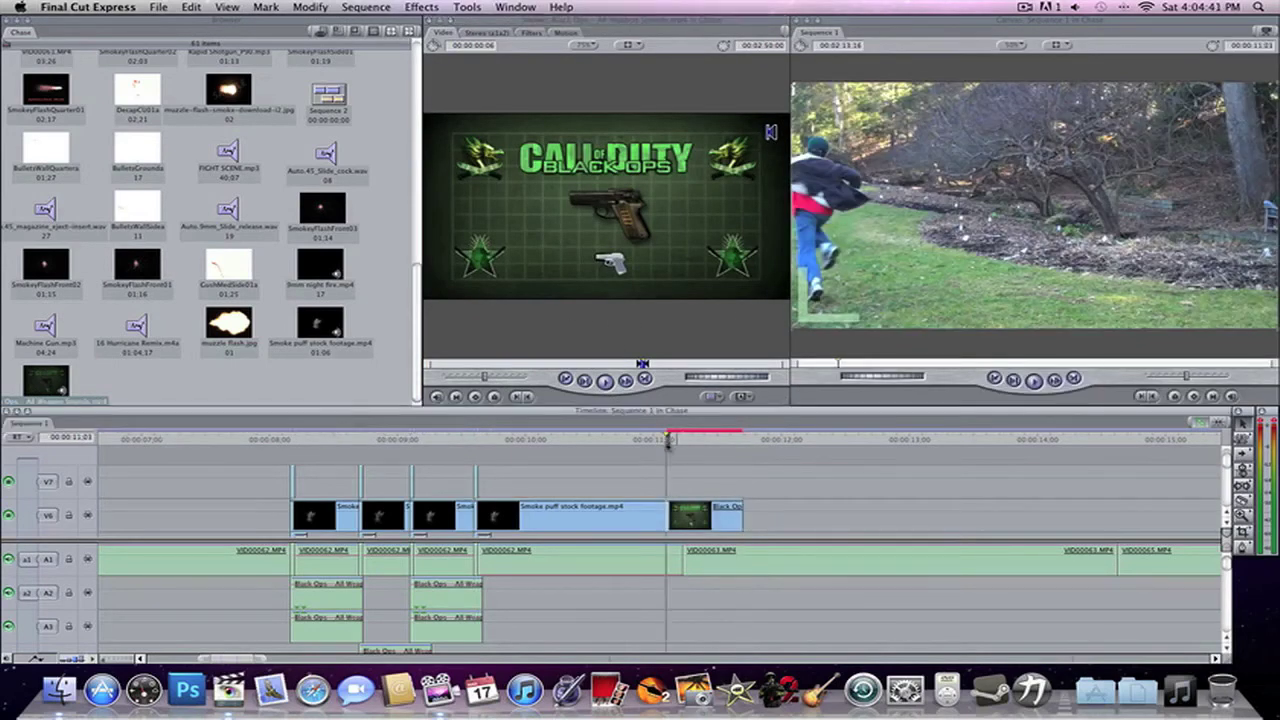
{"action": "scroll", "coordinate": [1219, 582], "scroll_direction": "down", "scroll_amount": 6}
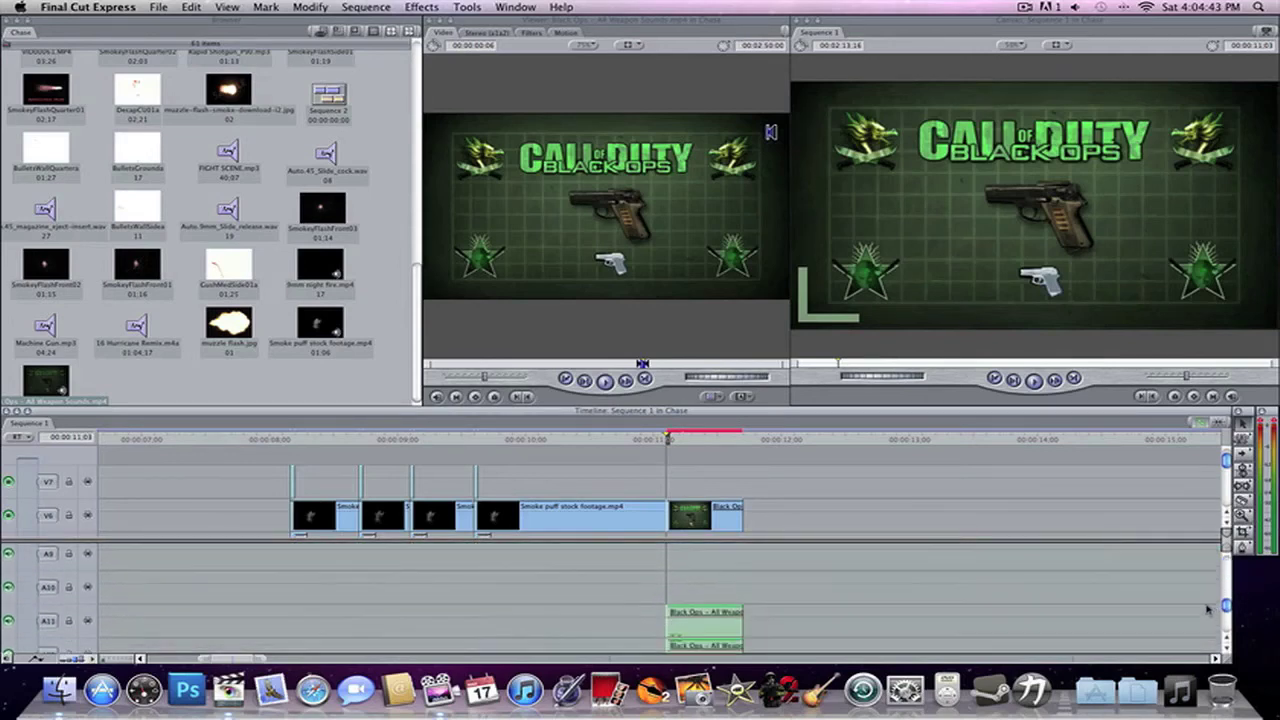
{"action": "scroll", "coordinate": [1200, 615], "scroll_direction": "up", "scroll_amount": 3}
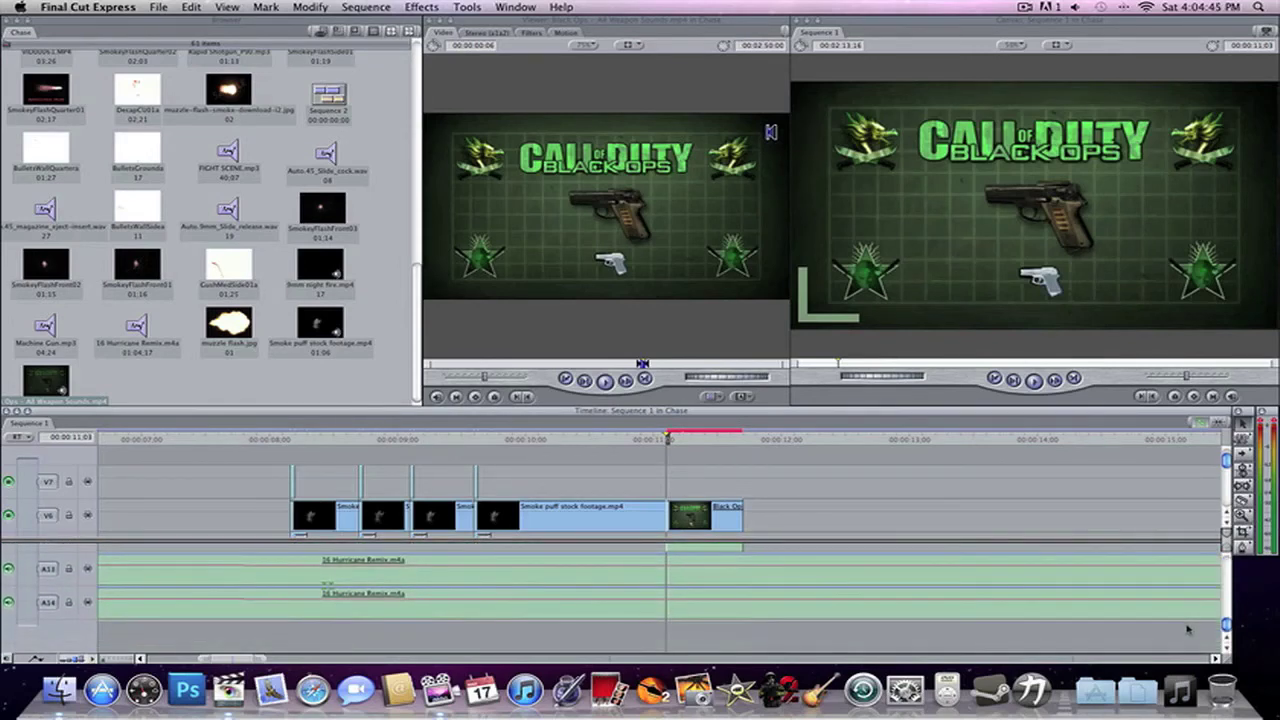
{"action": "scroll", "coordinate": [1192, 580], "scroll_direction": "up", "scroll_amount": 5}
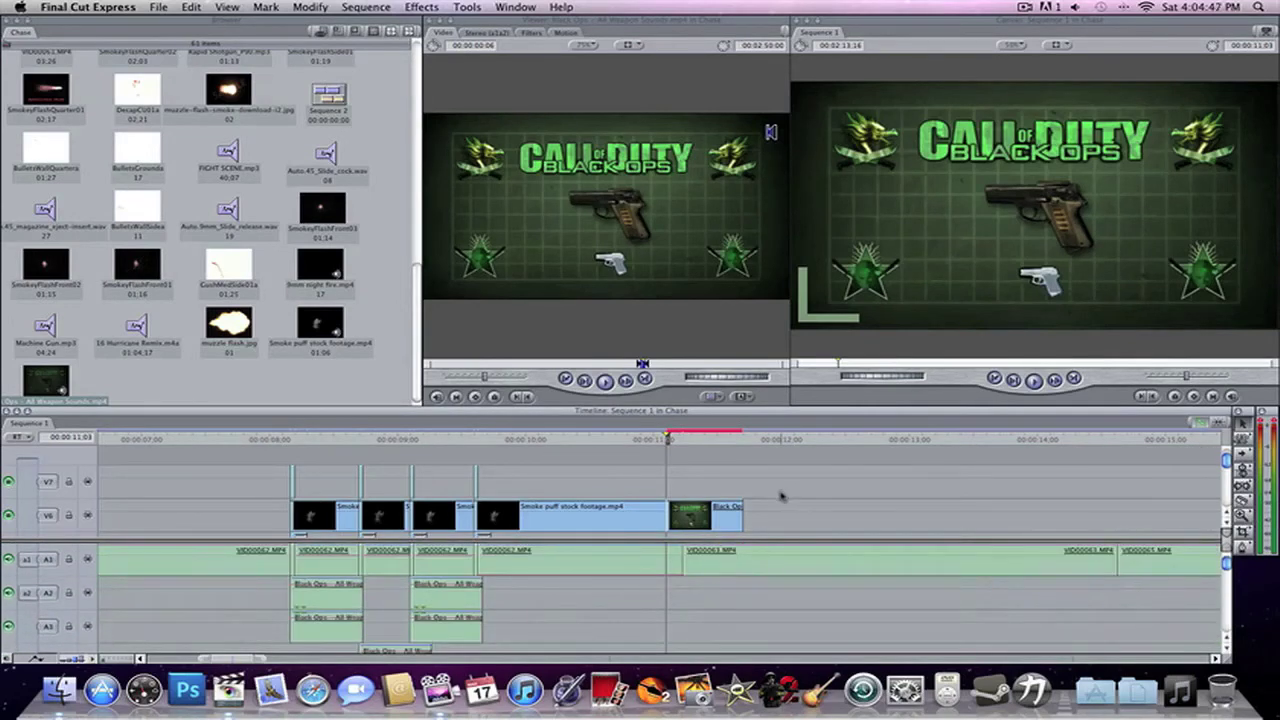
{"action": "left_click", "coordinate": [690, 521]}
{"action": "key", "text": "Delete"}
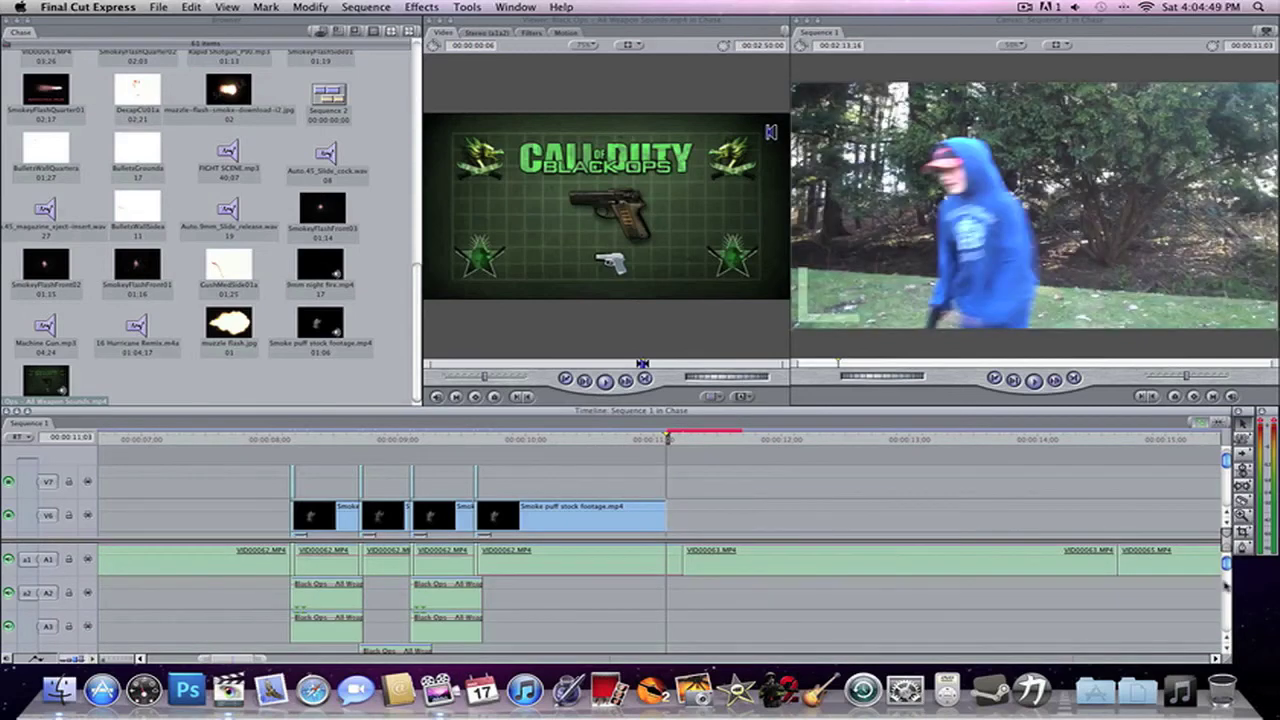
Step: Move the excerpt's remaining audio from A11 and A12 to A4 and A5, starting at the new gunshot at 00:00:09:18
{"action": "scroll", "coordinate": [1226, 600], "scroll_direction": "down", "scroll_amount": 4}
{"action": "left_click_drag", "start_coordinate": [1222, 607], "coordinate": [1223, 616]}
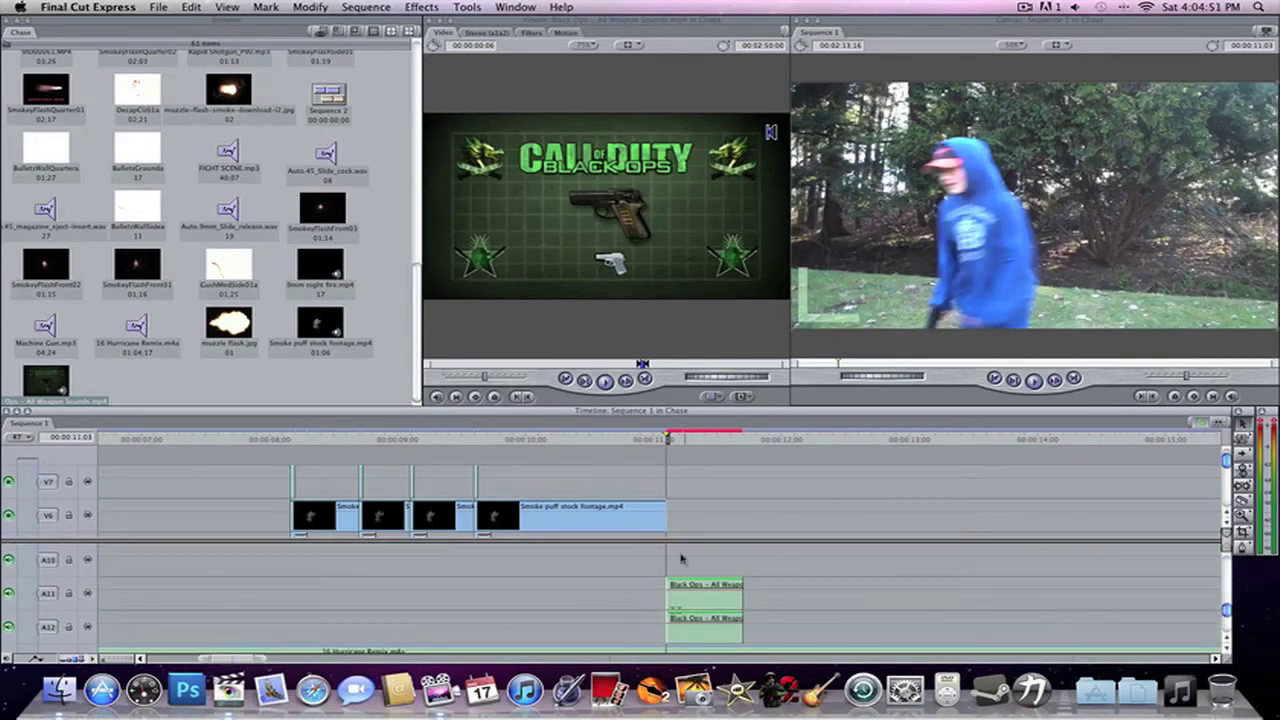
{"action": "left_click_drag", "start_coordinate": [690, 602], "coordinate": [525, 630]}
{"action": "scroll", "coordinate": [526, 595], "scroll_direction": "down", "scroll_amount": 2}
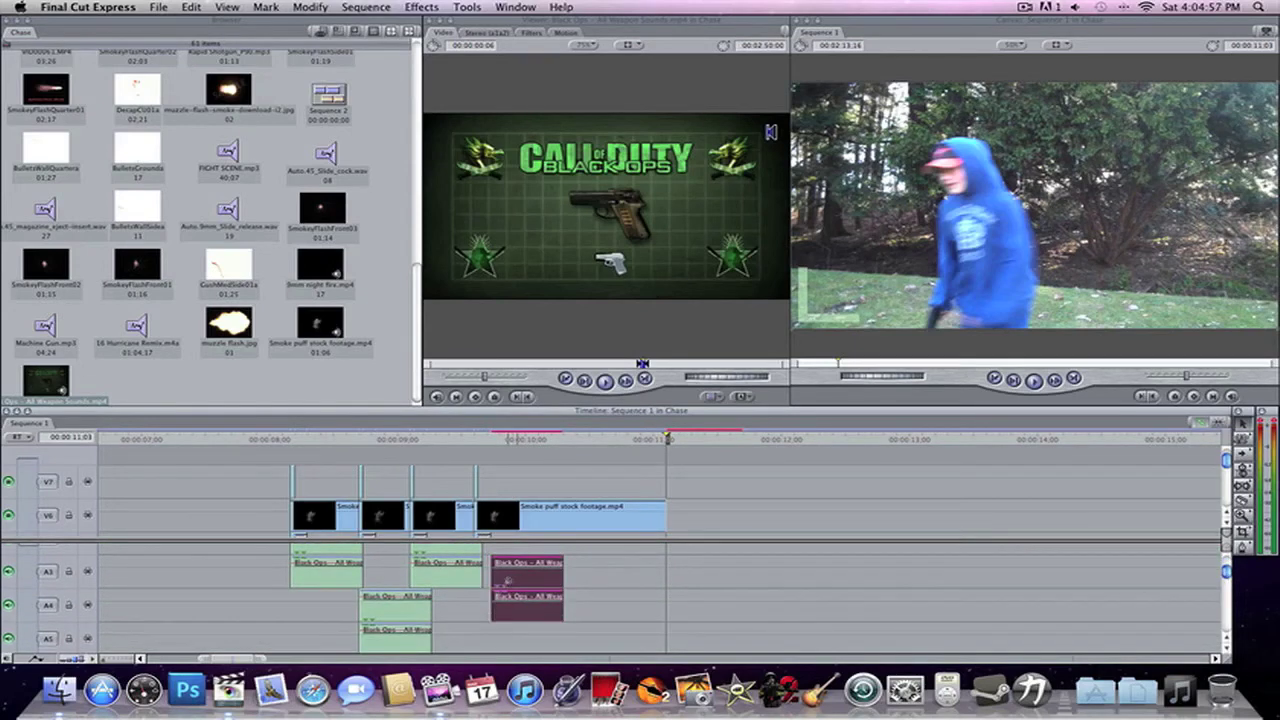
{"action": "left_click_drag", "start_coordinate": [485, 610], "coordinate": [488, 613]}
Step: Check the sound's alignment with the gunshot frame by frame from 00:00:09:17 to 00:00:09:23, ending at 00:00:09:18
{"action": "left_click", "coordinate": [475, 440]}
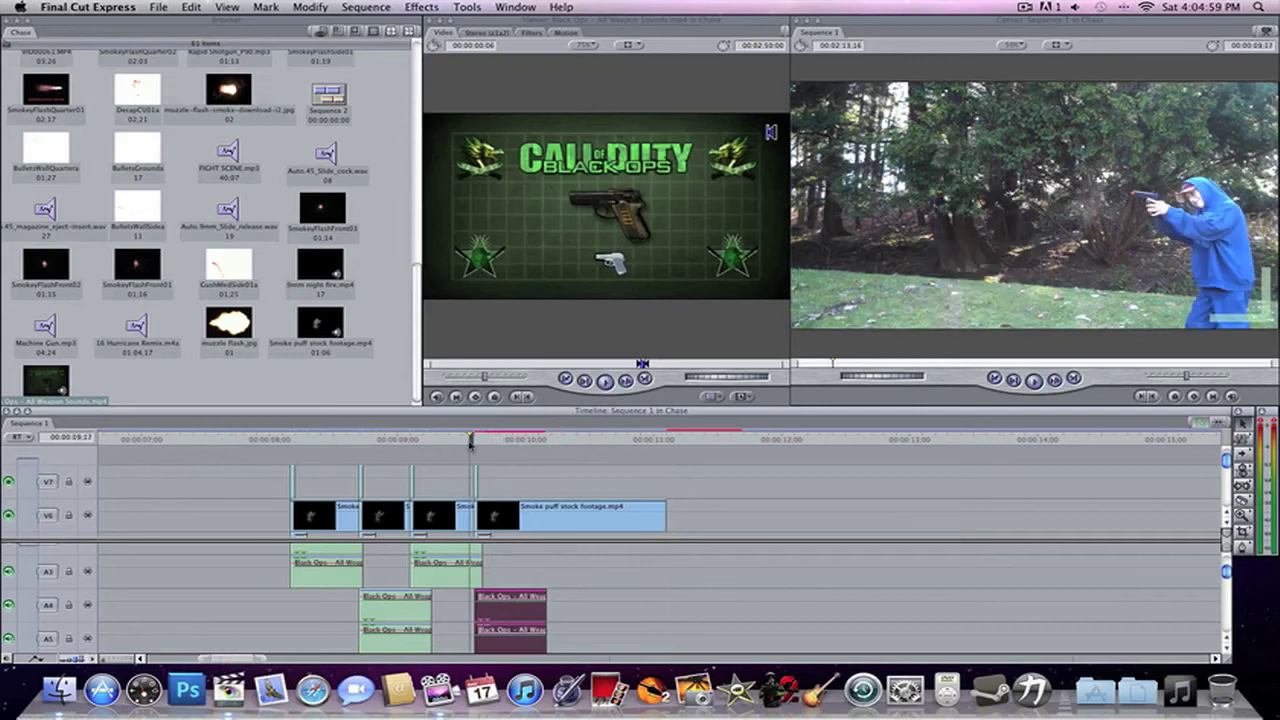
{"action": "key", "text": "Right"}
{"action": "key", "text": "Right"}
{"action": "key", "text": "Right"}
{"action": "key", "text": "Right"}
{"action": "key", "text": "Right"}
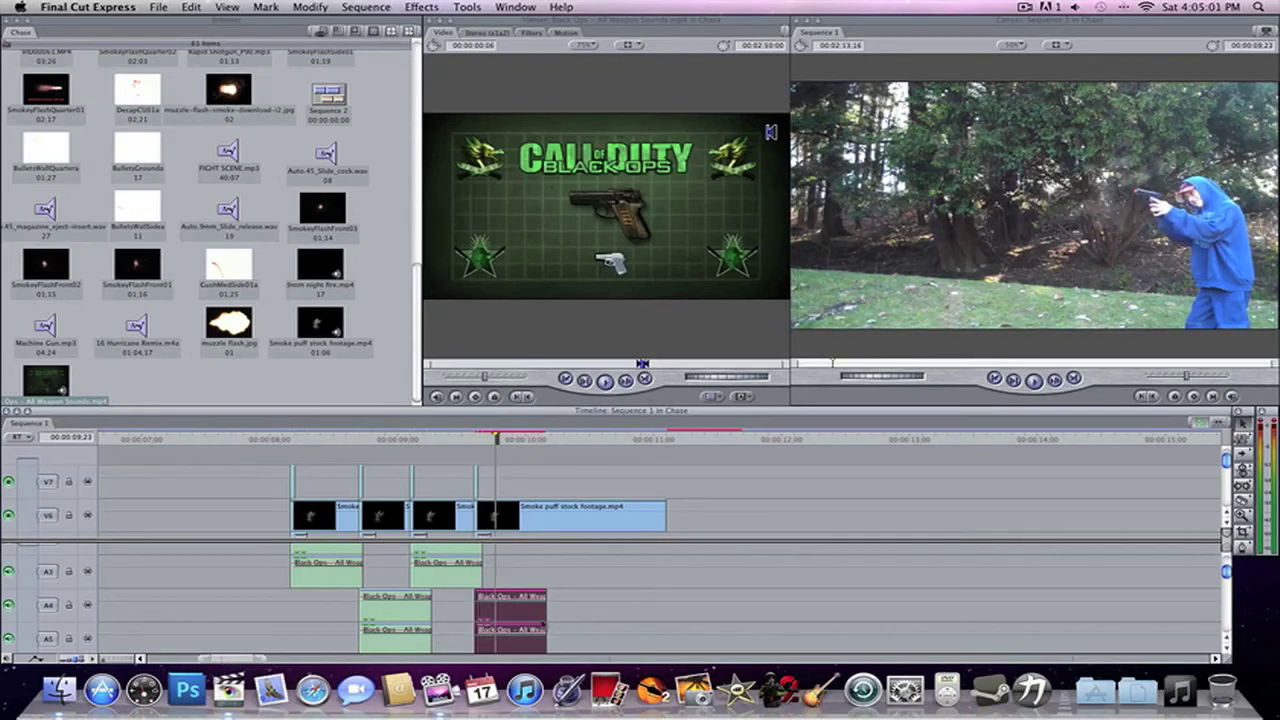
{"action": "key", "text": "Left"}
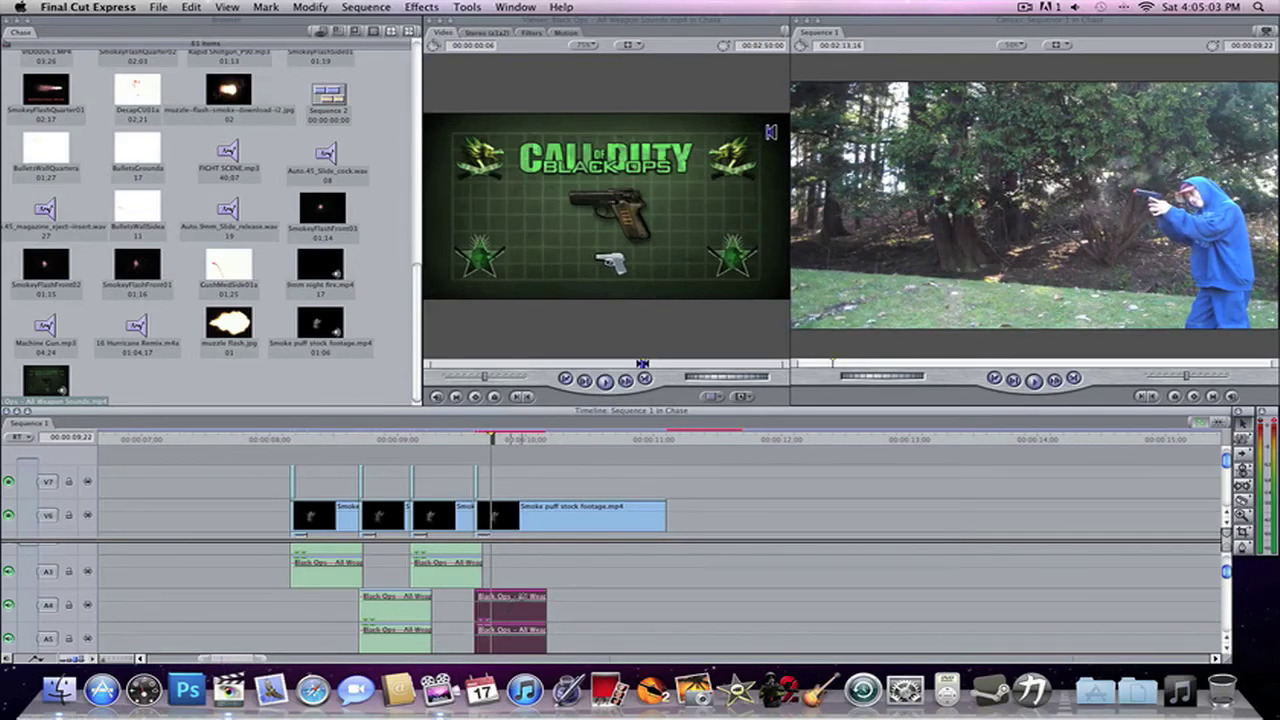
{"action": "left_click", "coordinate": [578, 620]}
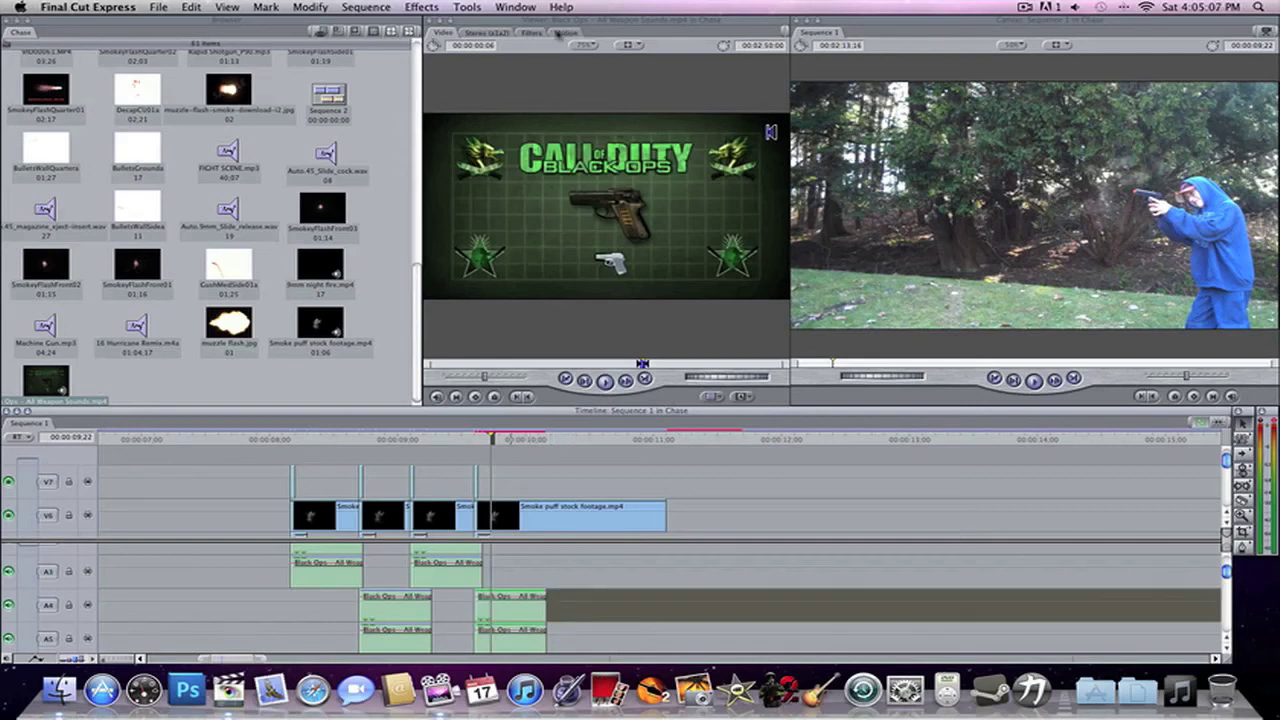
{"action": "left_click", "coordinate": [476, 440]}
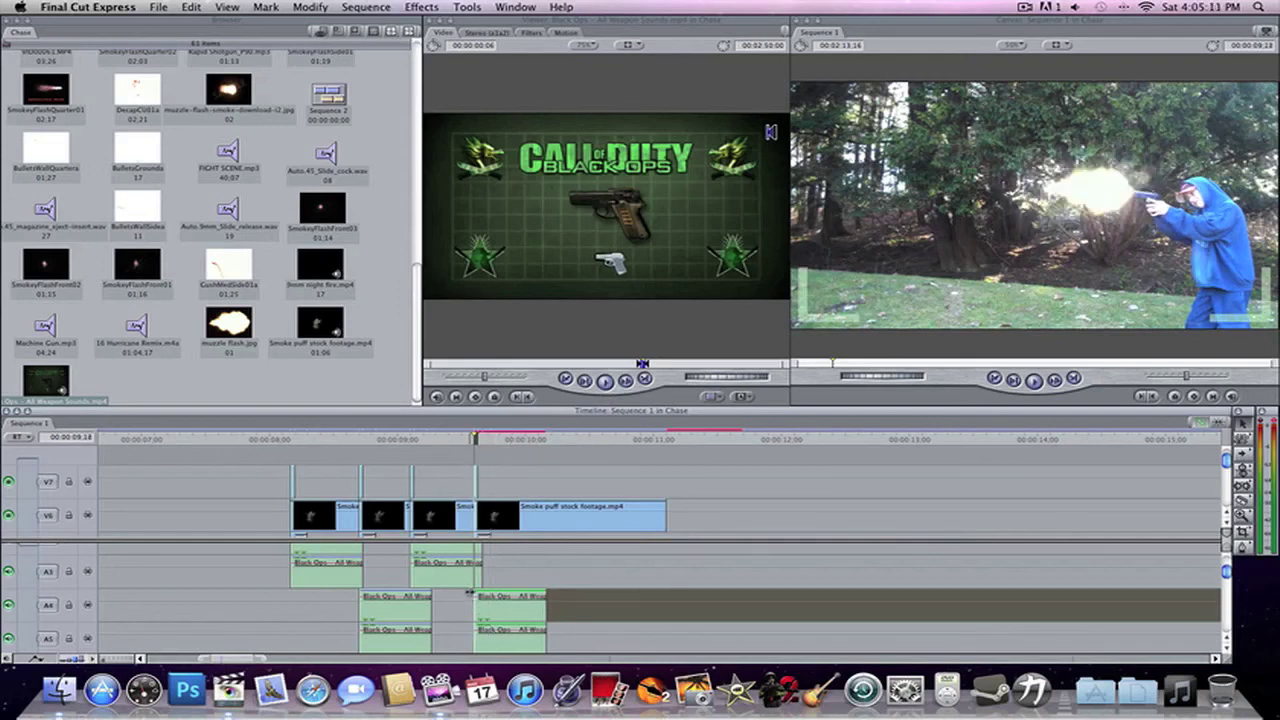
Step: Render the sequence's new audio and play back the latest gunshot several times, plus the sequence of all four shots
{"action": "key", "text": "super+r"}
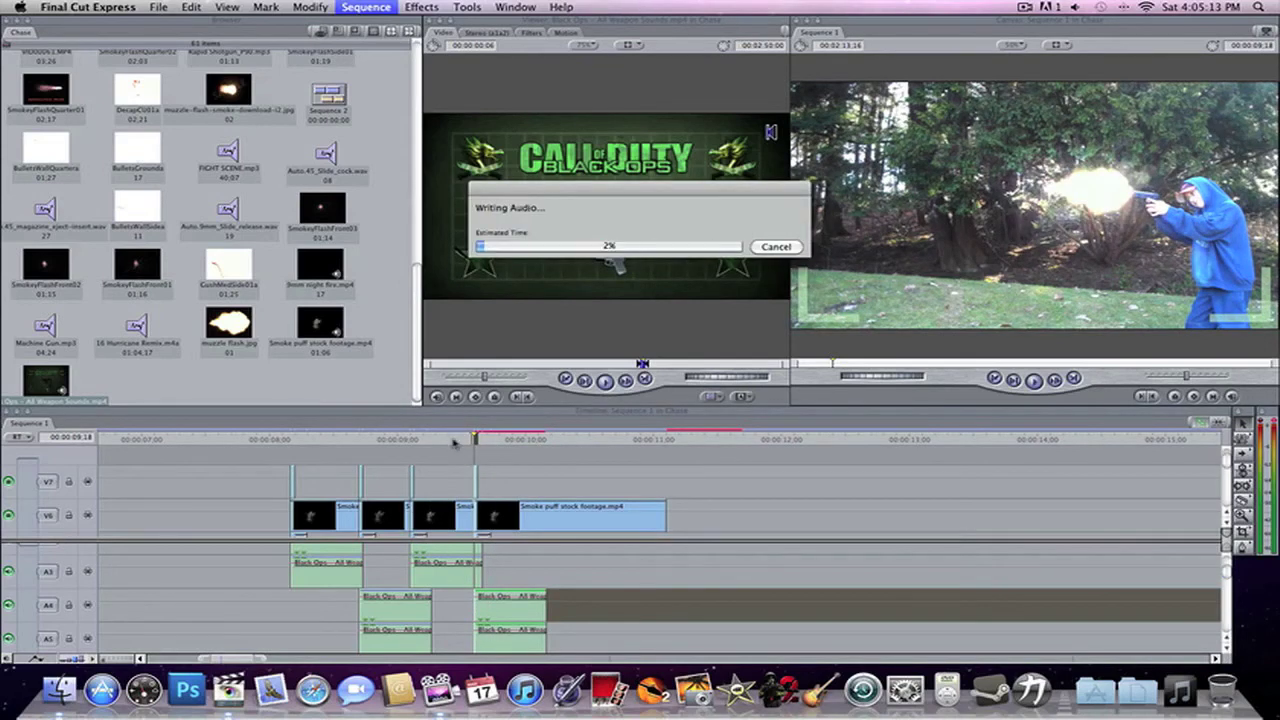
{"action": "left_click", "coordinate": [452, 440]}
{"action": "key", "text": "space"}
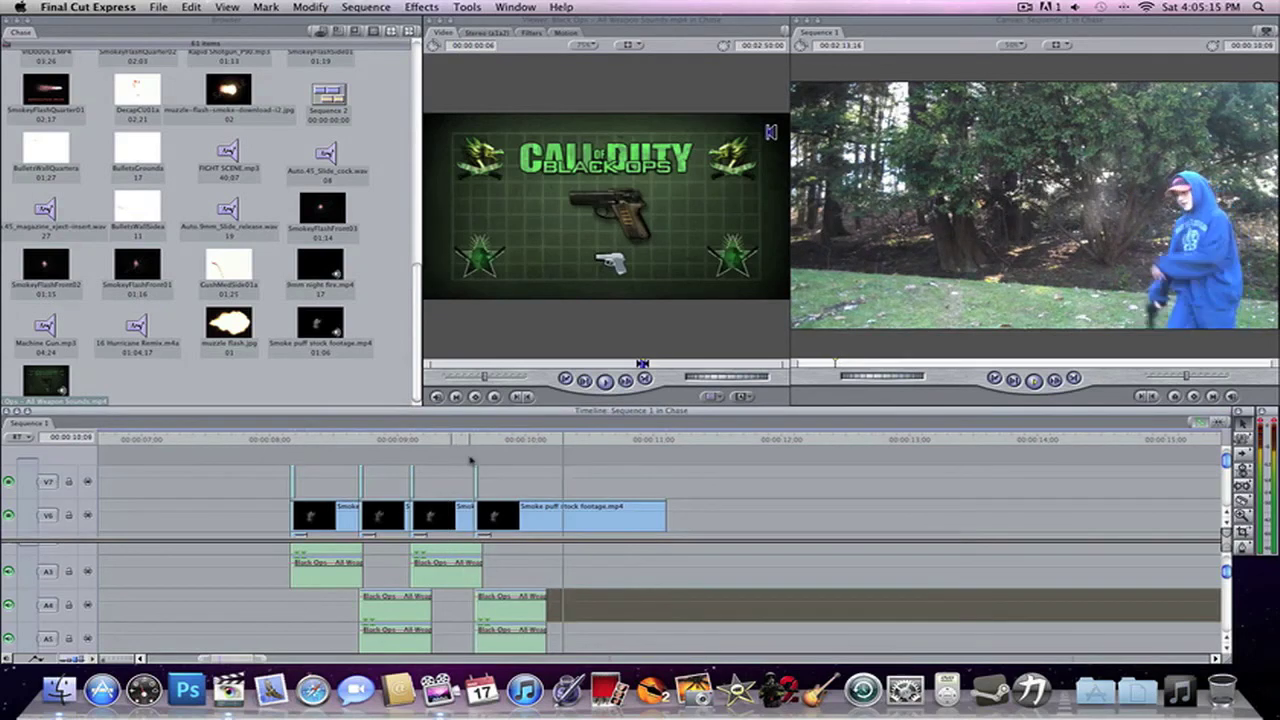
{"action": "left_click", "coordinate": [461, 441]}
{"action": "key", "text": "space"}
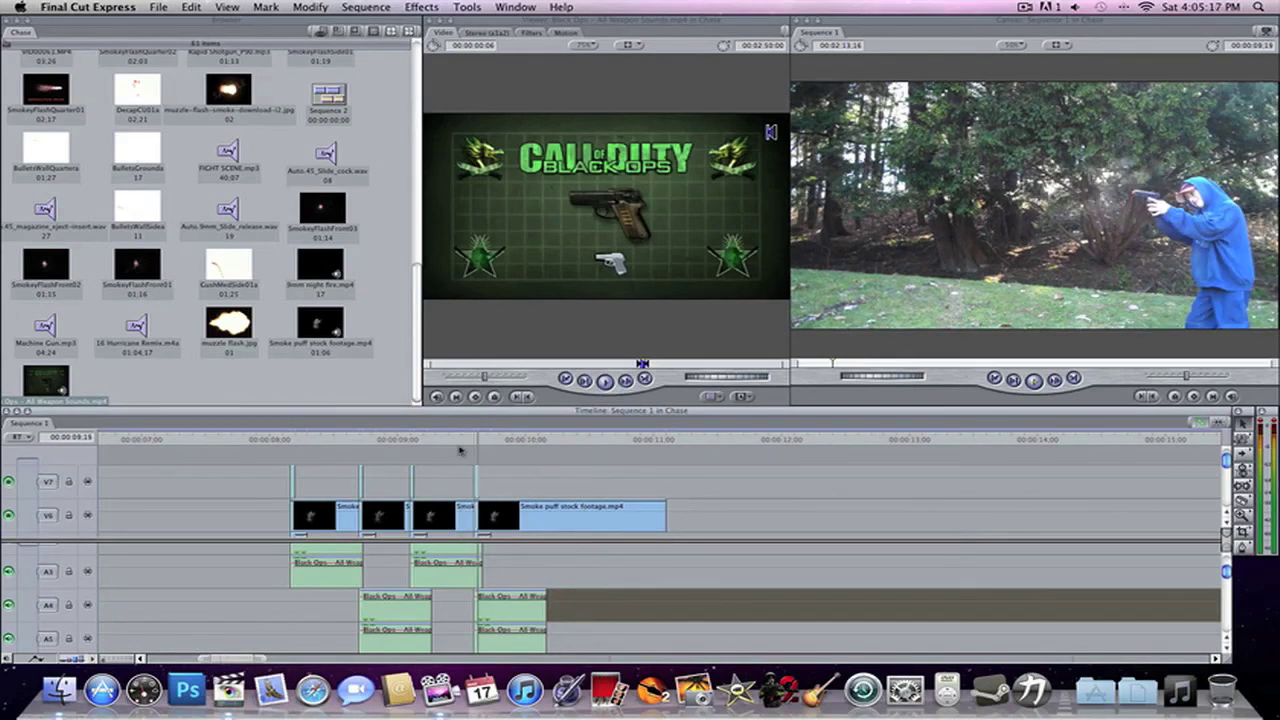
{"action": "left_click", "coordinate": [459, 446]}
{"action": "key", "text": "space"}
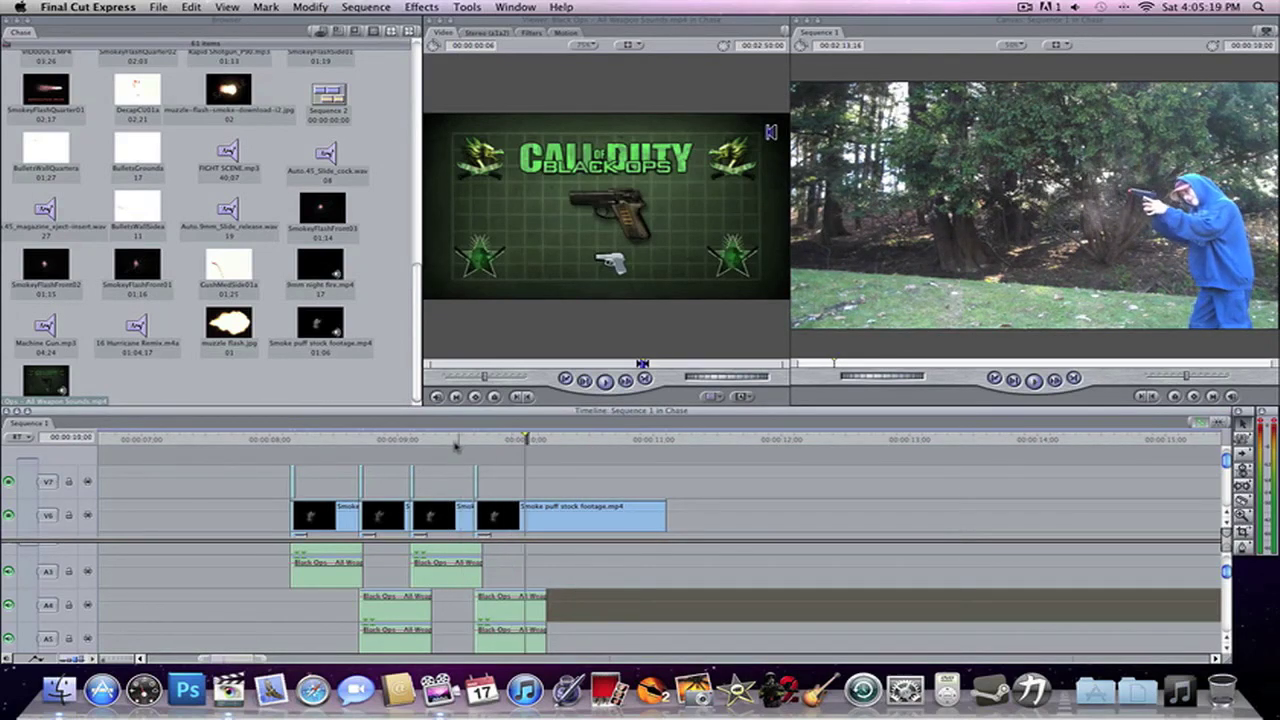
{"action": "left_click", "coordinate": [459, 446]}
{"action": "key", "text": "space"}
{"action": "left_click_drag", "start_coordinate": [208, 445], "coordinate": [164, 447]}
{"action": "key", "text": "space"}
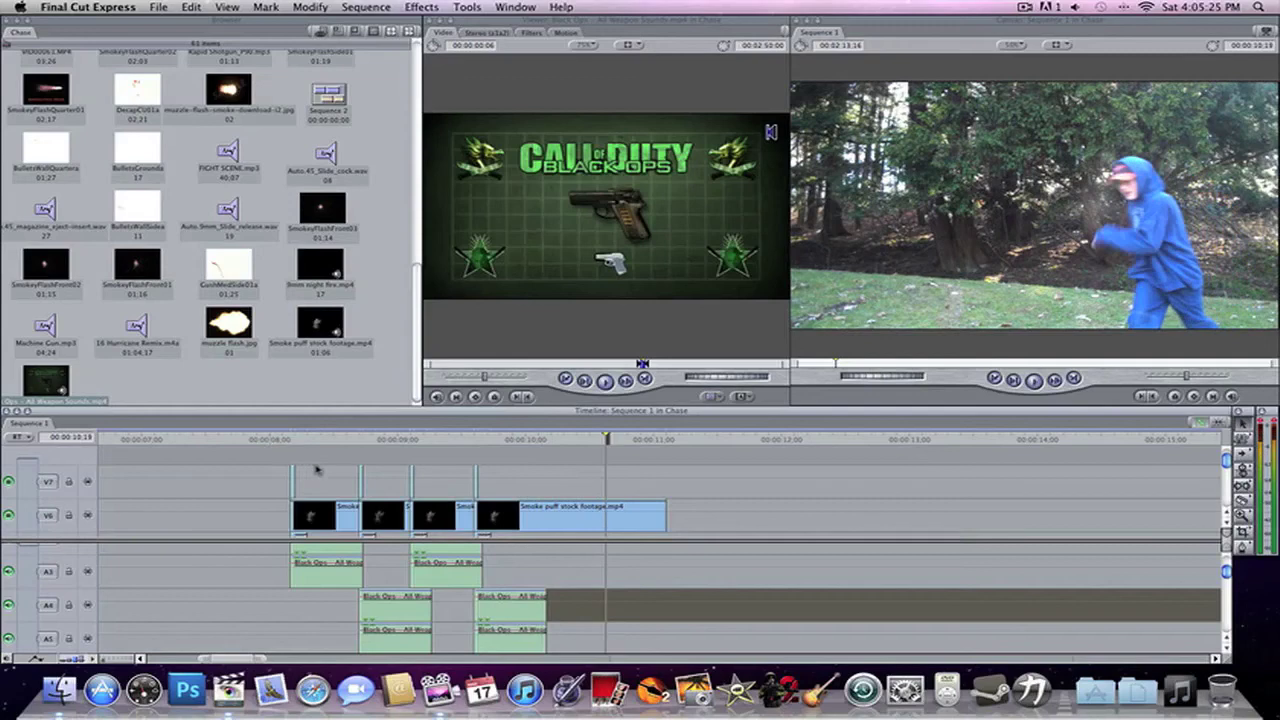
Step: Examine the finished gunshot frame by frame from 00:00:09:15 to 00:00:09:25
{"action": "left_click_drag", "start_coordinate": [472, 441], "coordinate": [462, 486]}
{"action": "key", "text": "space"}
{"action": "key", "text": "Right"}
{"action": "key", "text": "Right"}
{"action": "key", "text": "Right"}
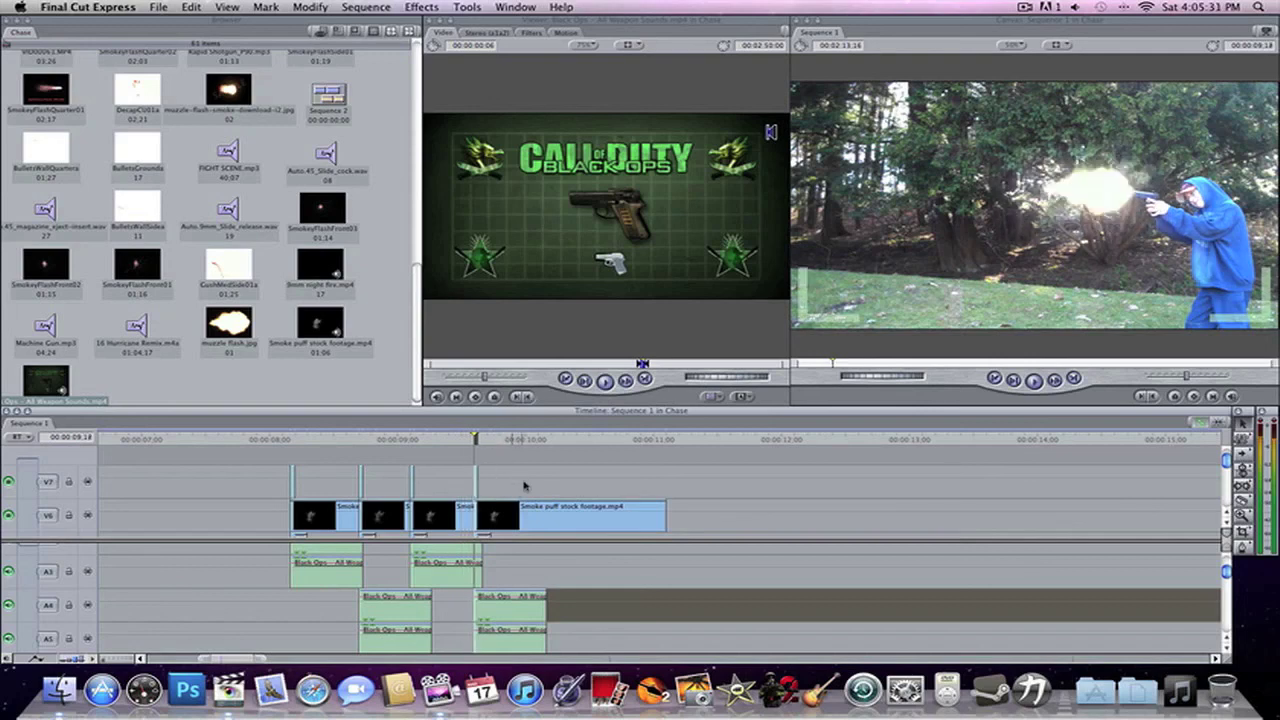
{"action": "key", "text": "Right"}
{"action": "key", "text": "Right"}
{"action": "key", "text": "Right"}
{"action": "key", "text": "Right"}
{"action": "key", "text": "Right"}
{"action": "key", "text": "Right"}
{"action": "key", "text": "Right"}
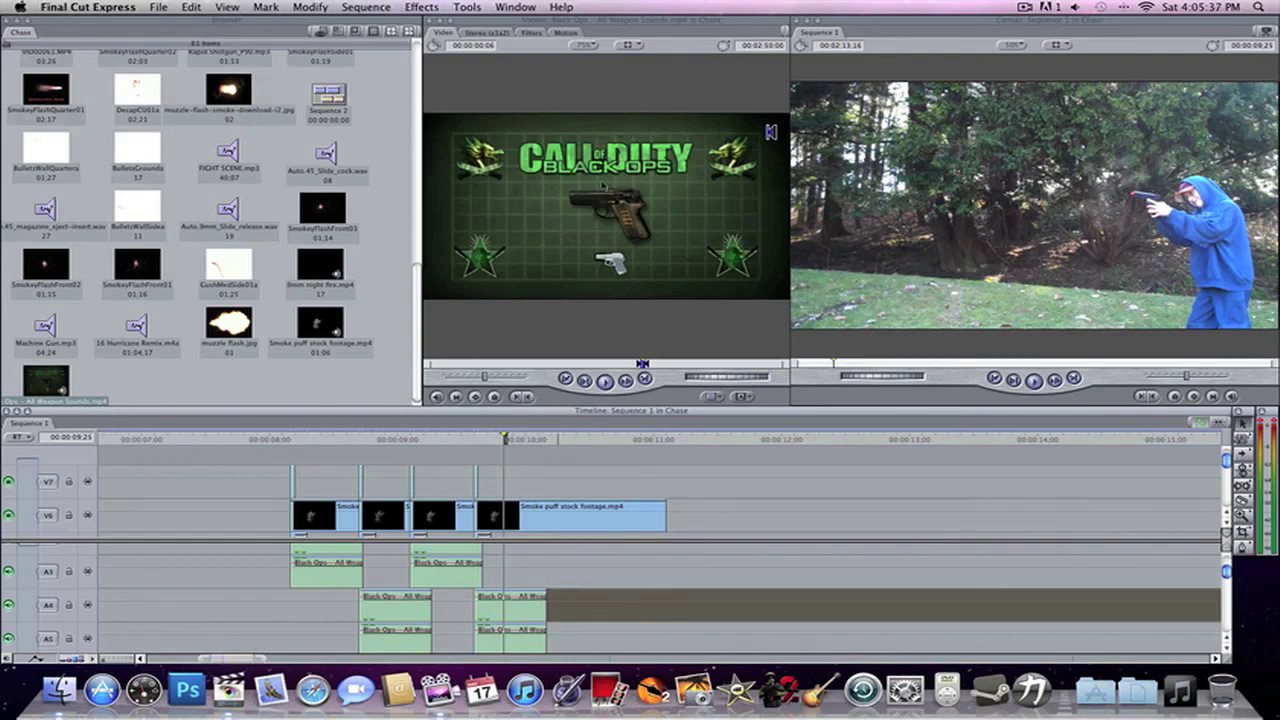
{"action": "left_click", "coordinate": [1025, 7]}
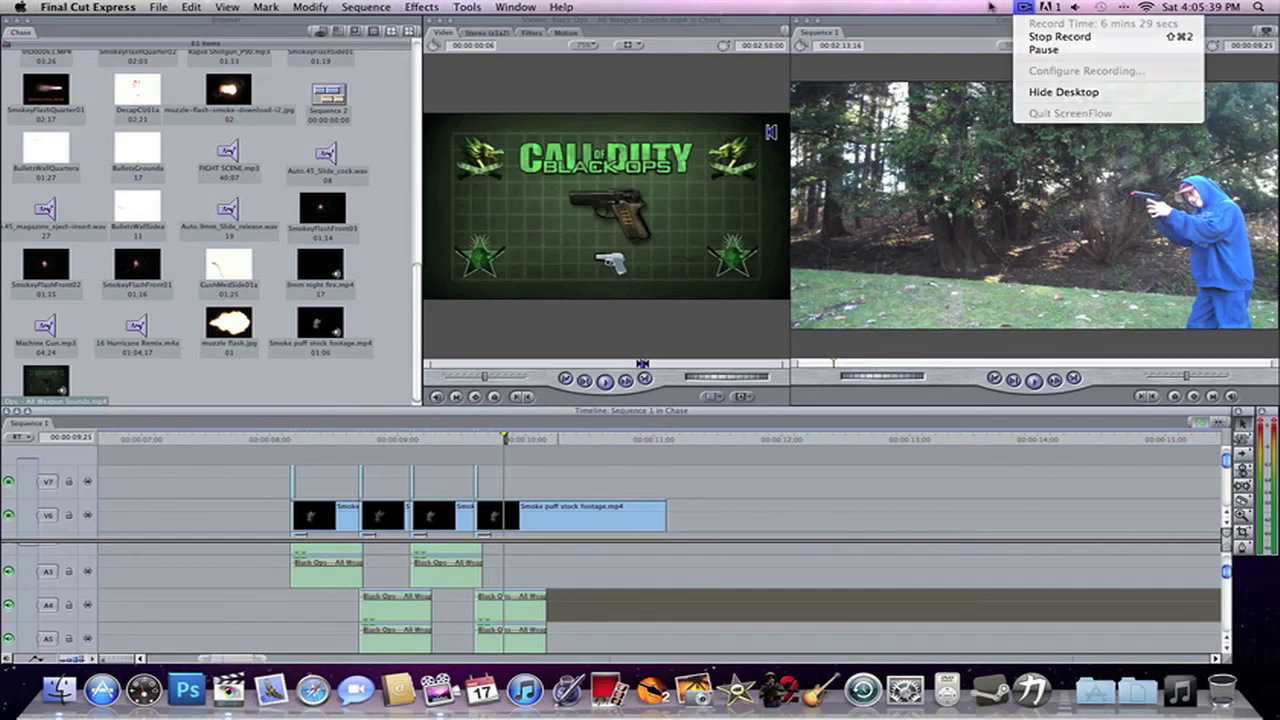
{"action": "left_click", "coordinate": [1060, 37]}
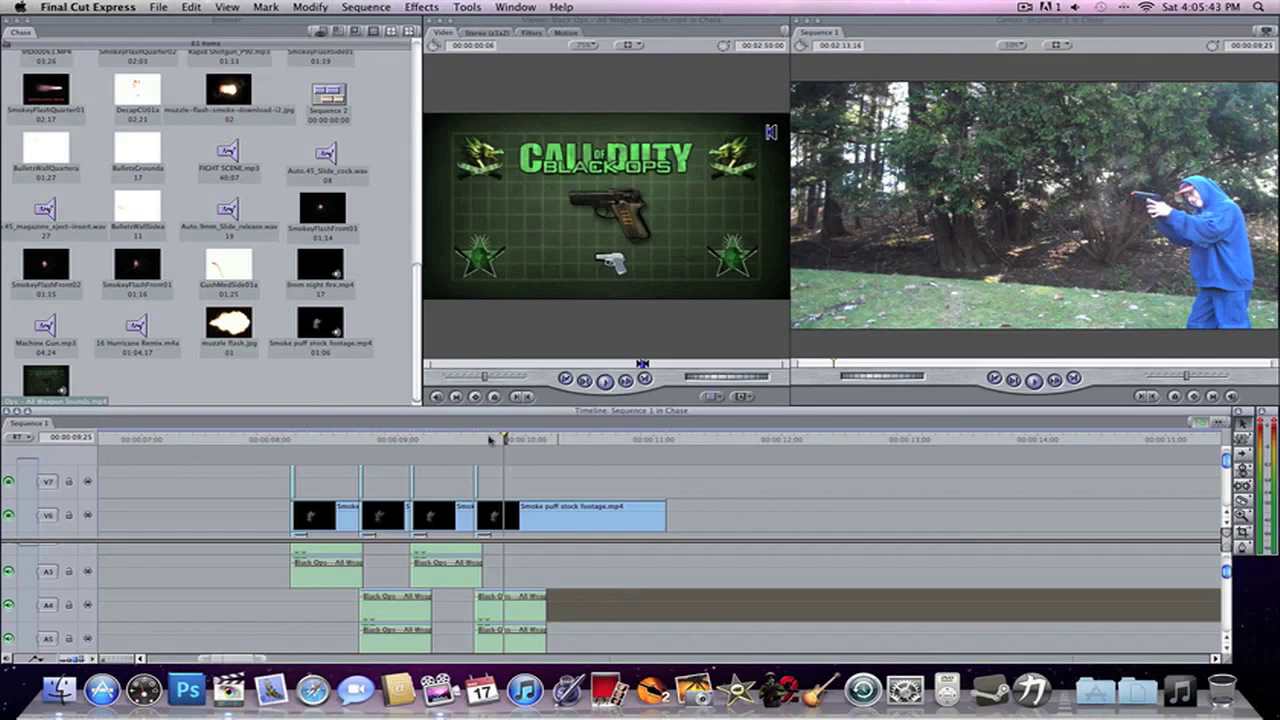
{"action": "left_click_drag", "start_coordinate": [469, 447], "coordinate": [629, 443]}
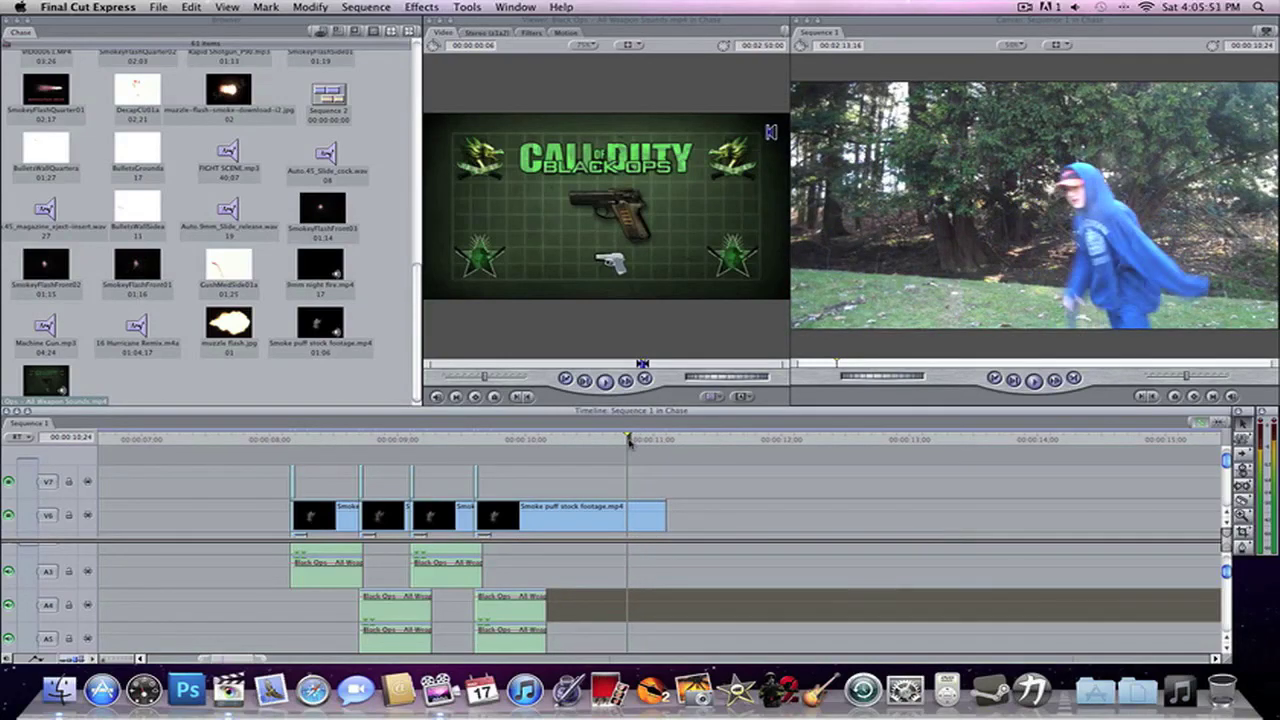
{"action": "left_click_drag", "start_coordinate": [629, 443], "coordinate": [539, 440]}
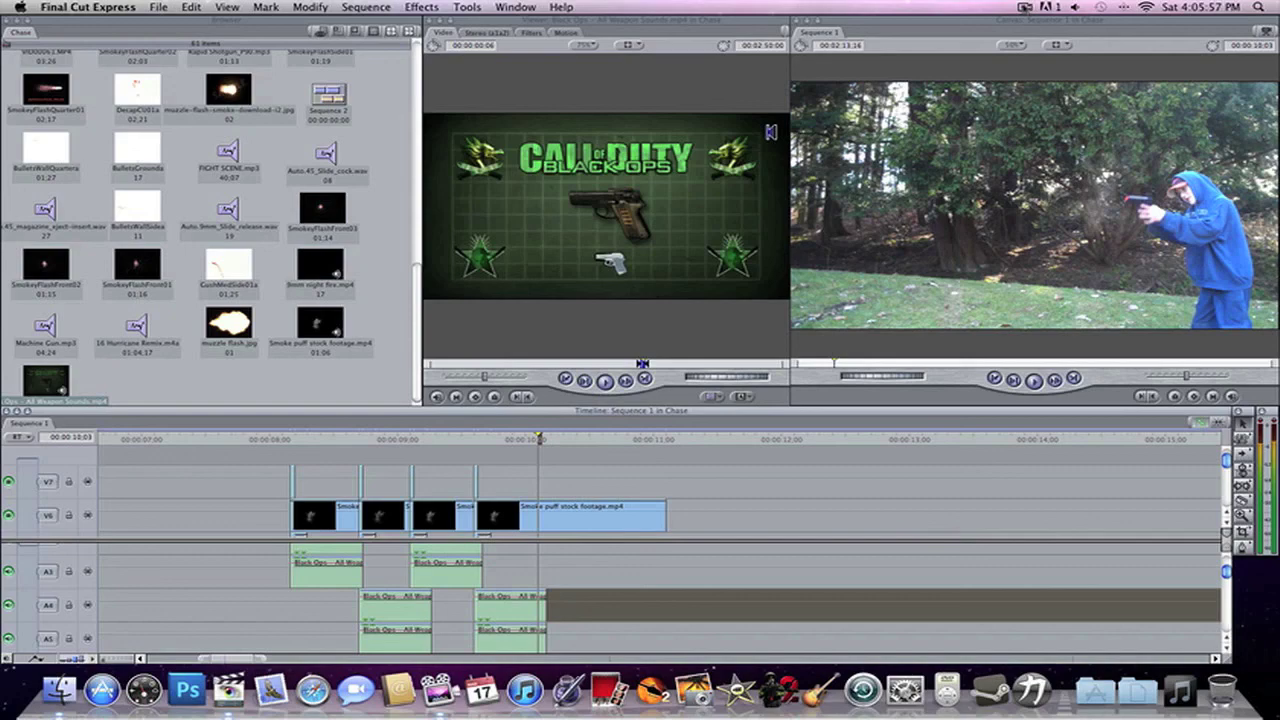